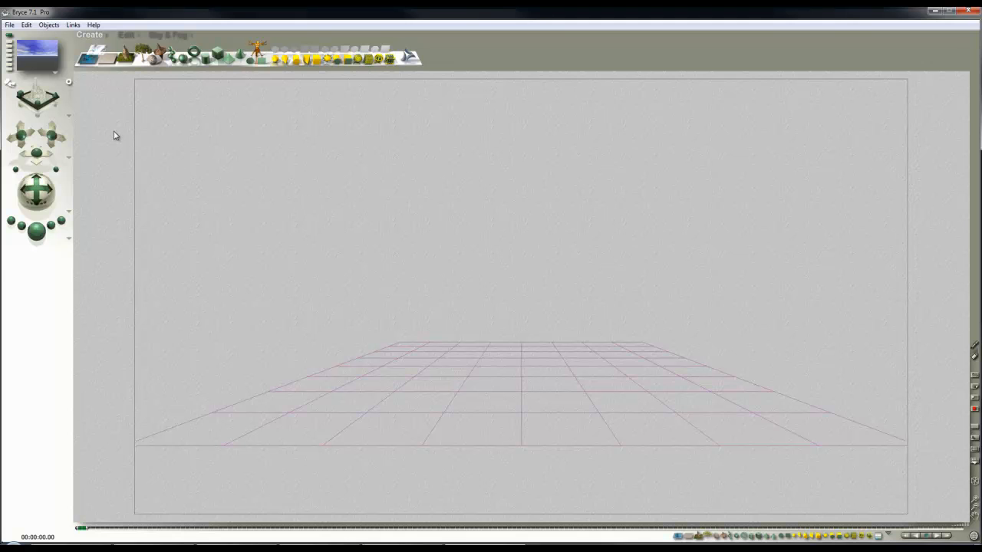
Step: Render the empty scene, then import Caustic test thing.obj with the Obj group material grouping mode
left_click(35, 239)
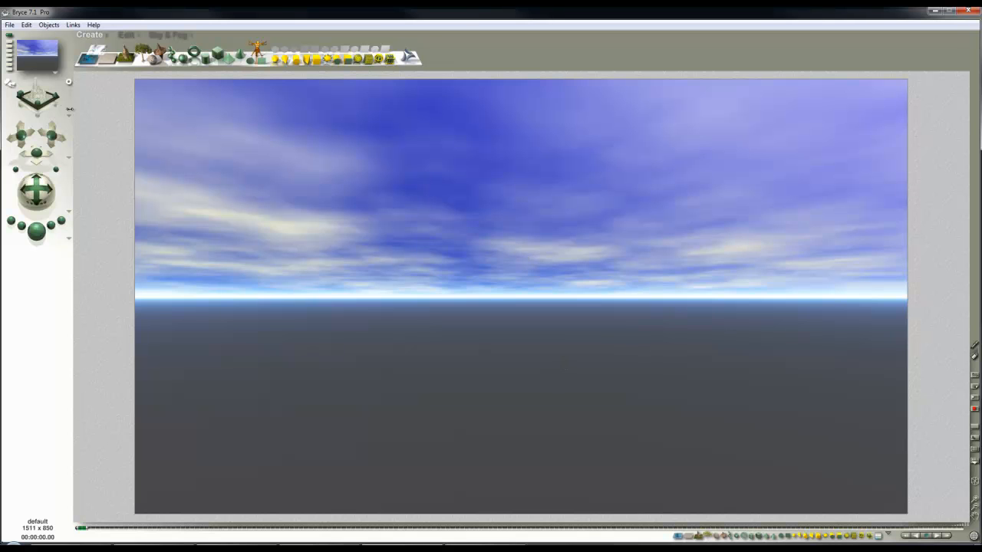
left_click(10, 26)
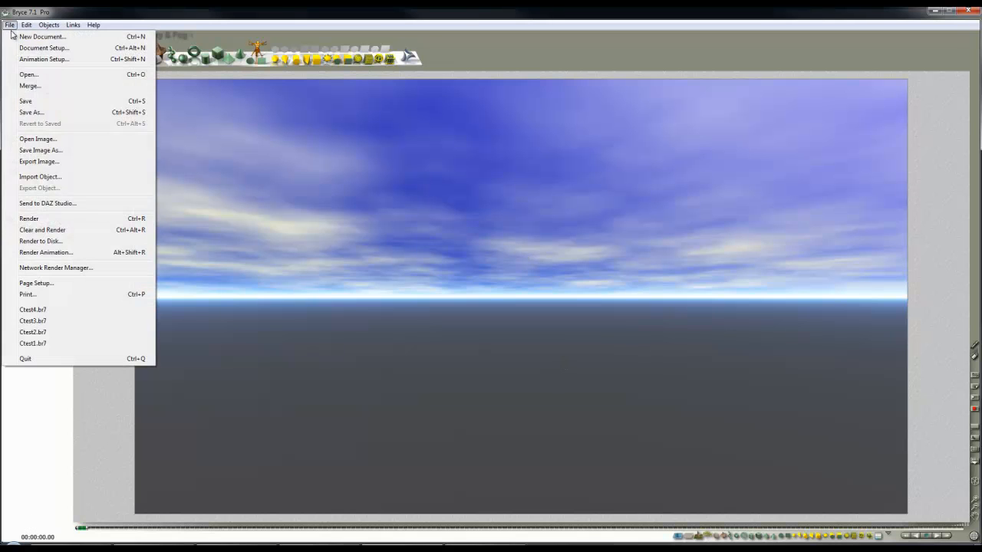
left_click(47, 178)
left_click(423, 286)
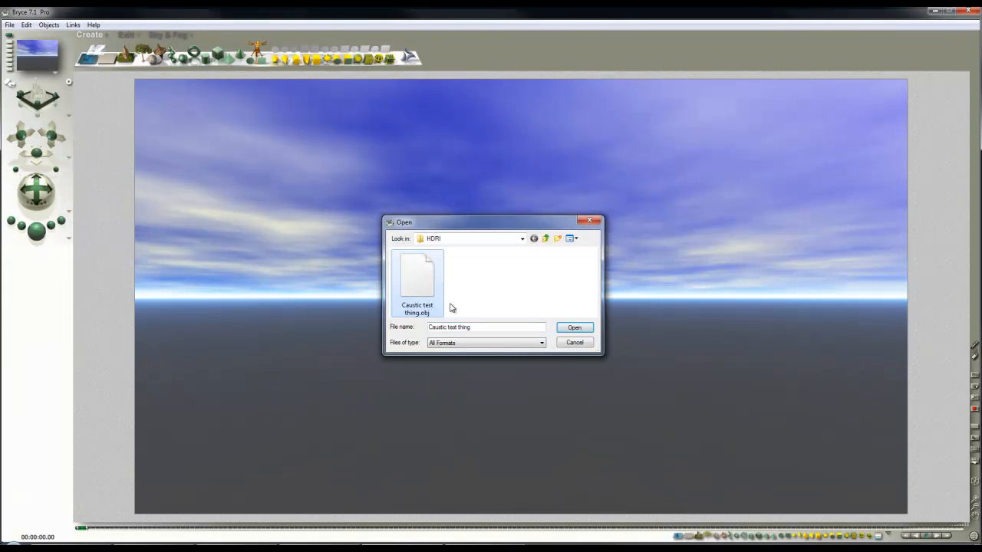
left_click(583, 328)
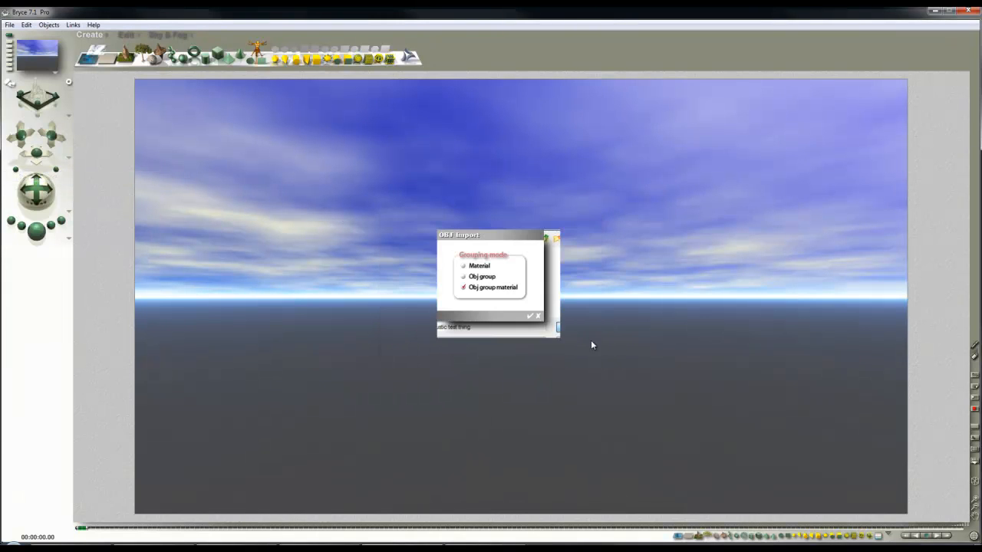
left_click(531, 318)
Step: Enlarge the imported arc mesh until it spans about the width of the ground grid, and rest it on the ground
key("3")
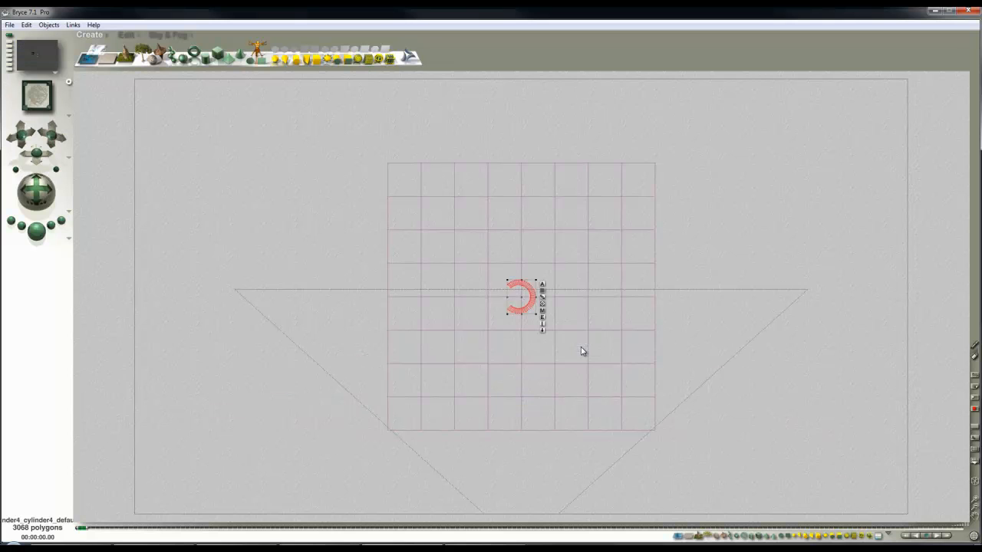
left_click(127, 34)
left_click_drag(122, 55, 570, 299)
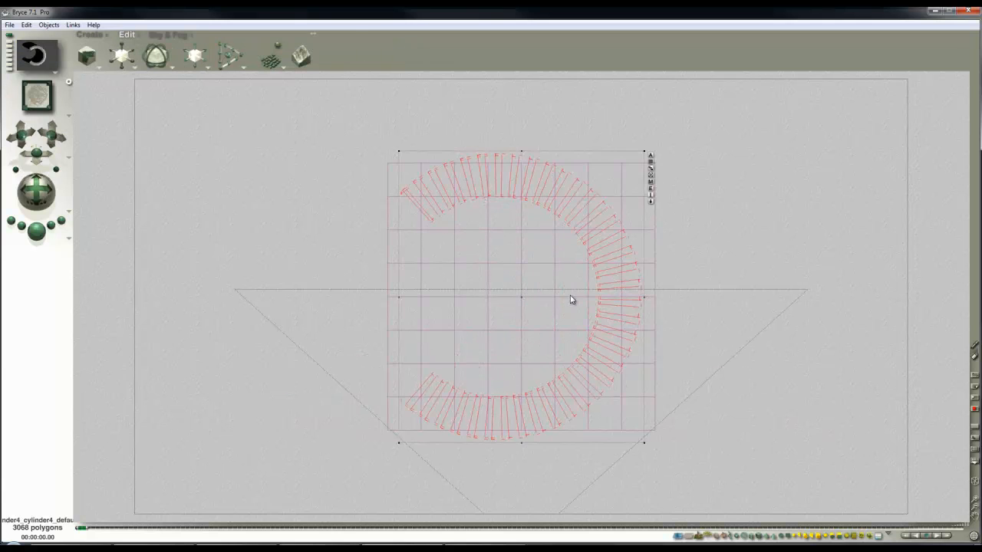
key("4")
left_click_drag(621, 280, 623, 299)
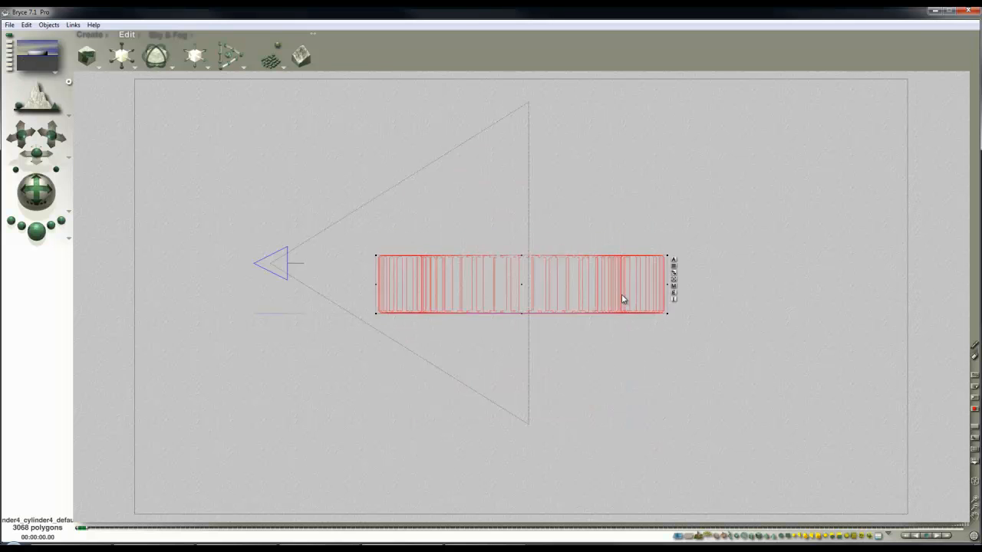
Step: Reposition the camera to look down on the arc mesh at an angle and render the scene
key("1")
left_click_drag(52, 136, 52, 137)
left_click_drag(37, 188, 60, 182)
left_click_drag(51, 136, 50, 139)
left_click_drag(37, 188, 40, 194)
left_click(36, 230)
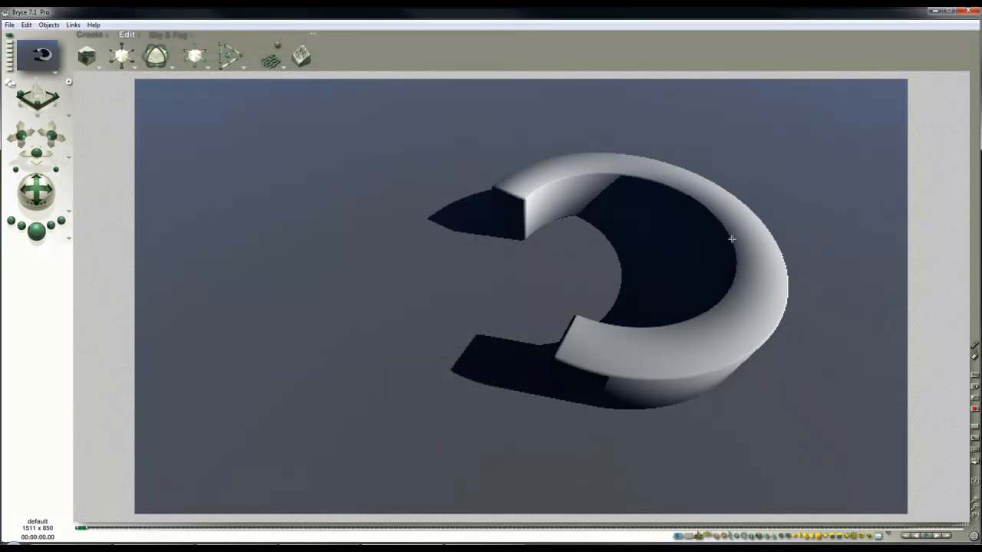
left_click(689, 350)
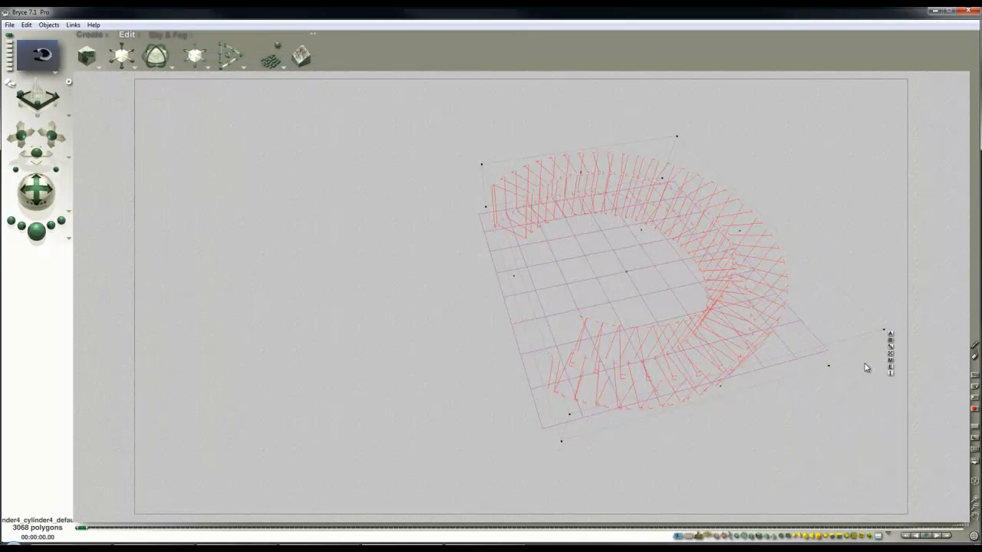
left_click(890, 366)
left_click_drag(132, 261, 132, 281)
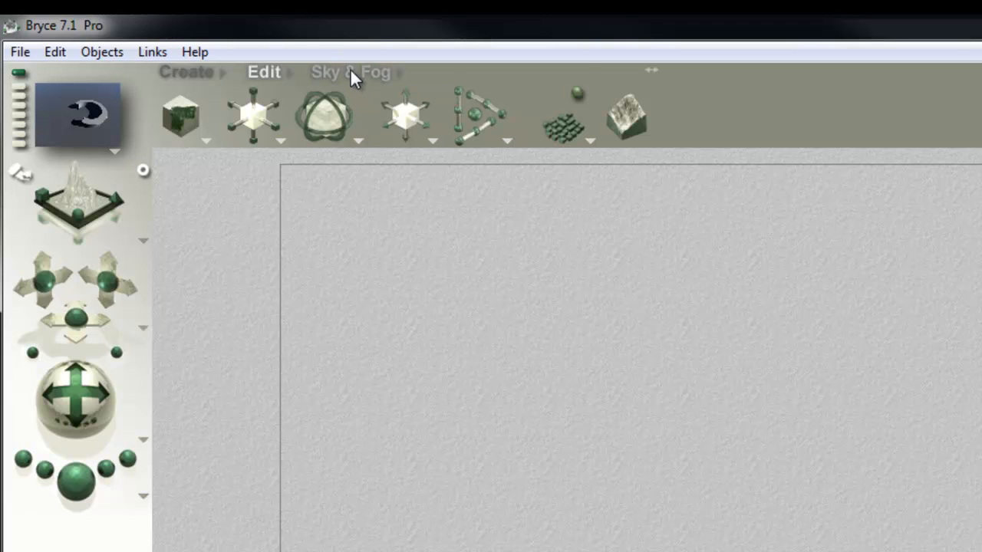
Step: Set the sky to Atmosphere Off and disable the sun light in the Sky Lab
left_click(350, 69)
left_click(205, 146)
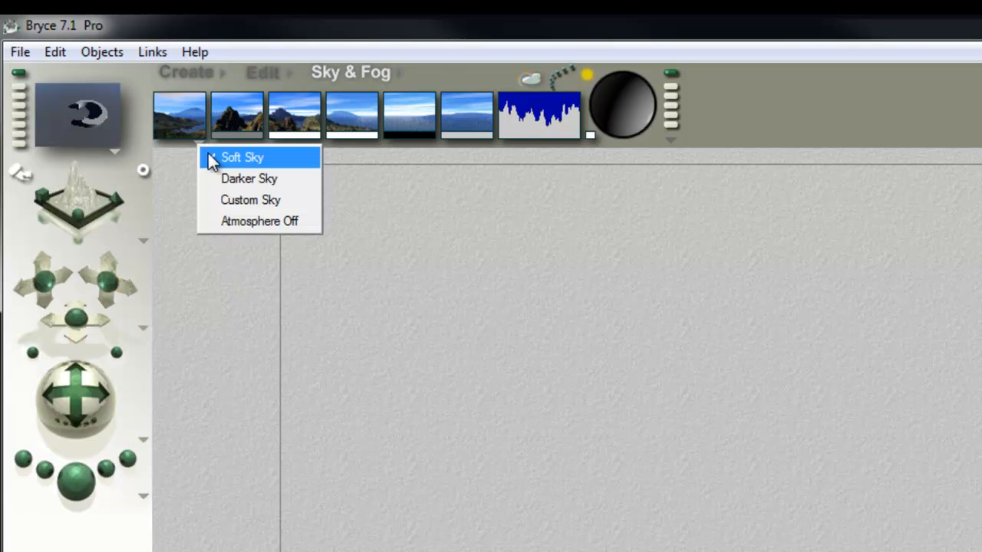
left_click(246, 222)
left_click_drag(197, 141, 413, 131)
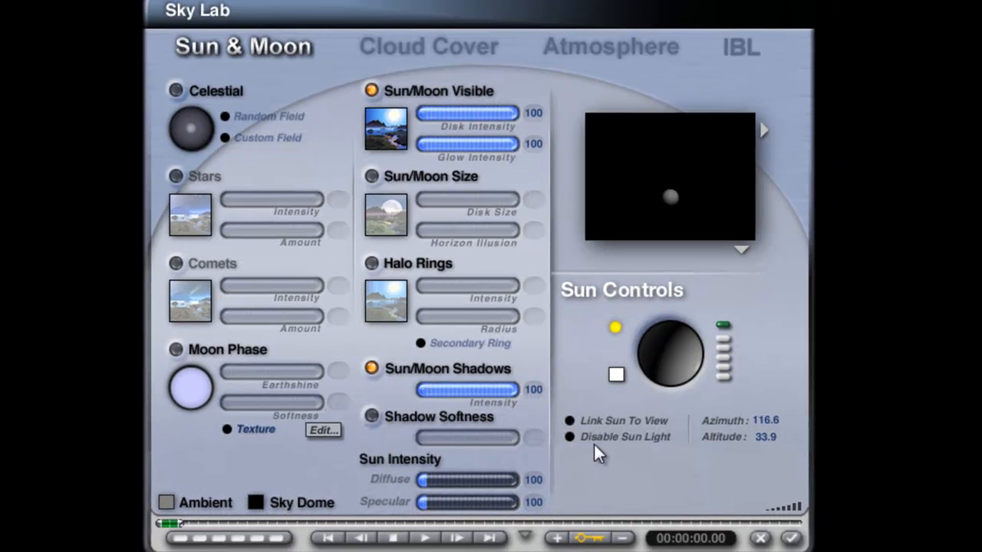
left_click(582, 438)
left_click(796, 542)
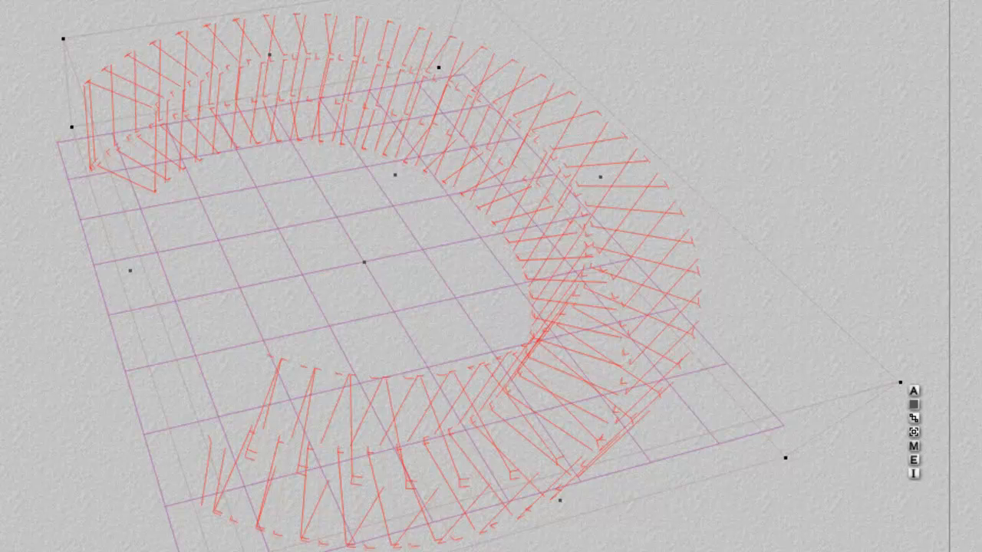
Step: Set the arc mesh's material reflection to 100 in the Materials Lab and apply it
left_click(914, 443)
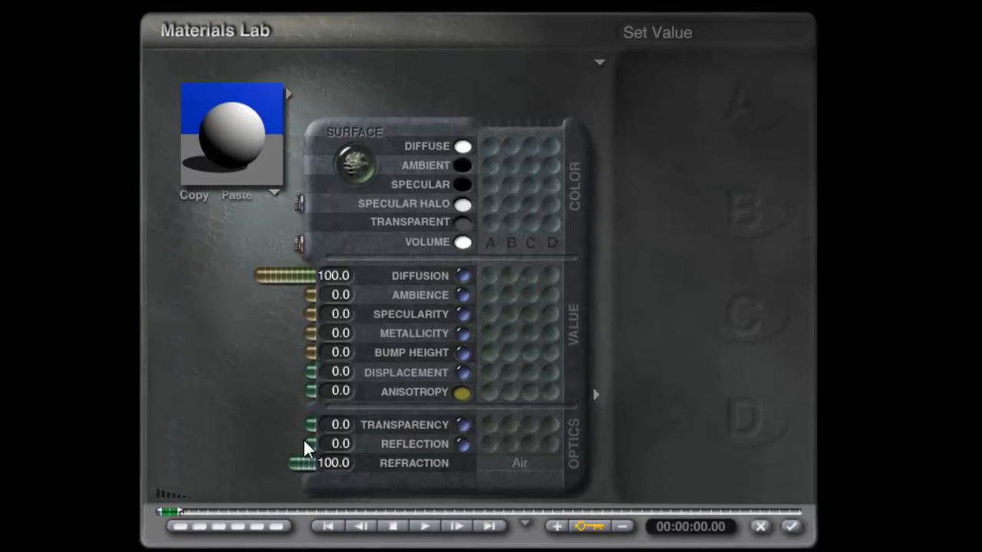
left_click_drag(307, 449, 258, 445)
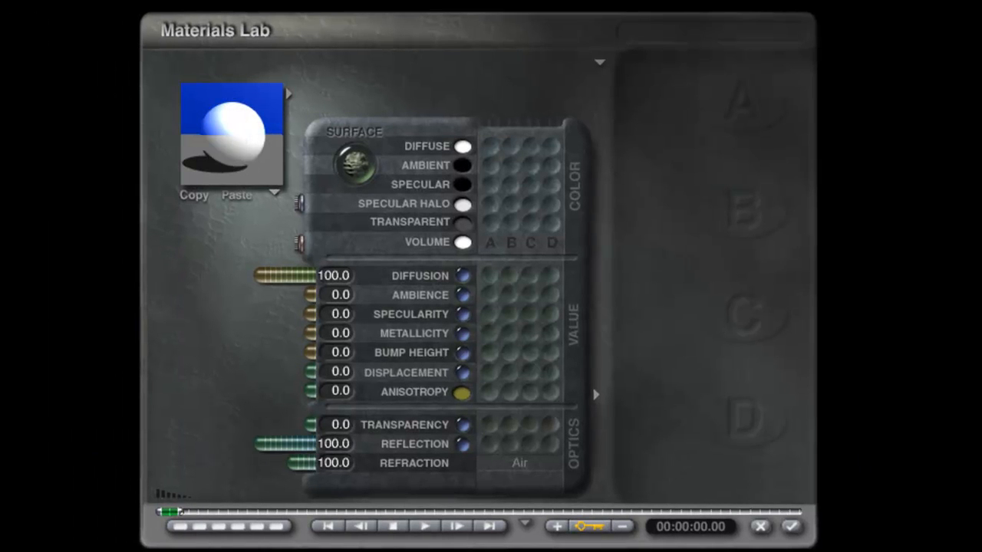
left_click(793, 527)
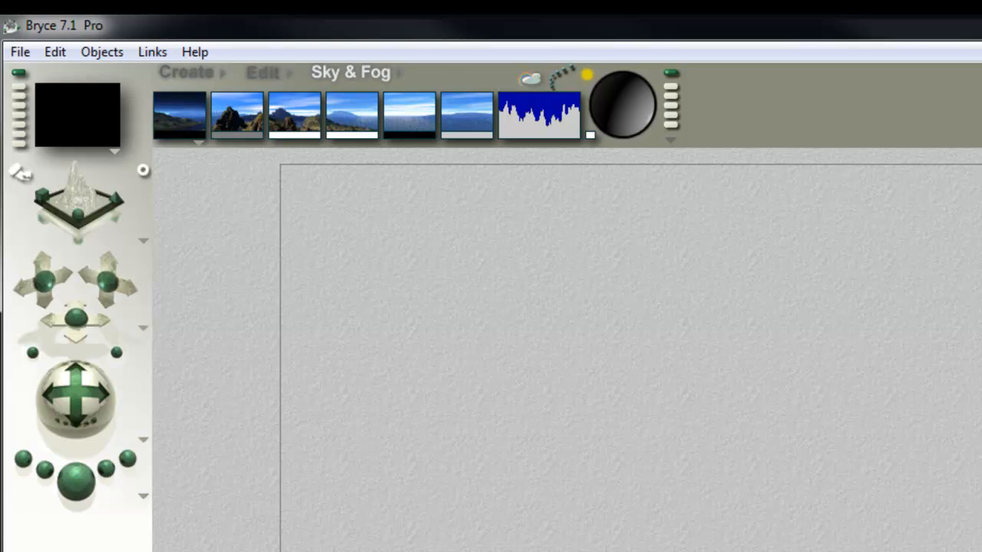
Step: Add a radial light to the scene and rename it "TA effect light"
left_click(184, 73)
left_click(572, 123)
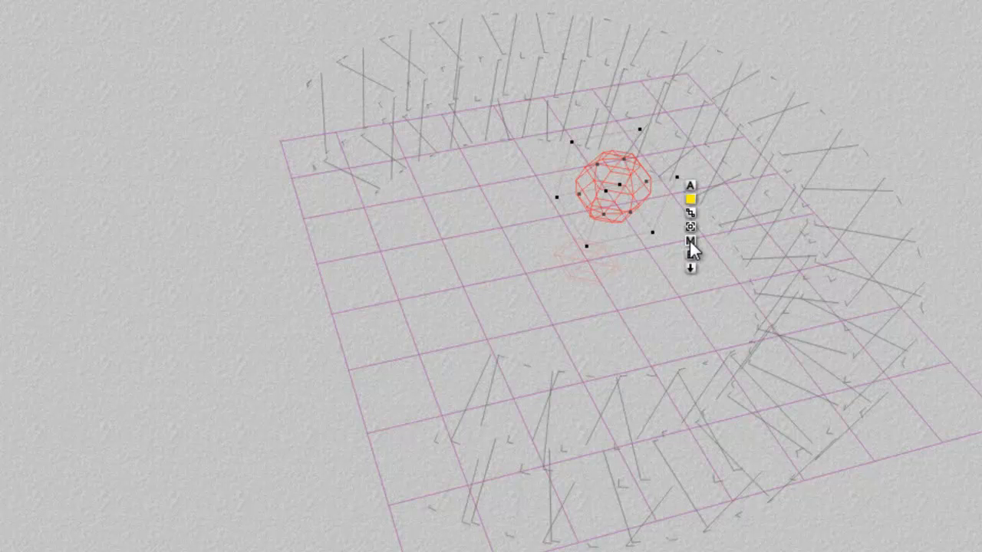
left_click(690, 198)
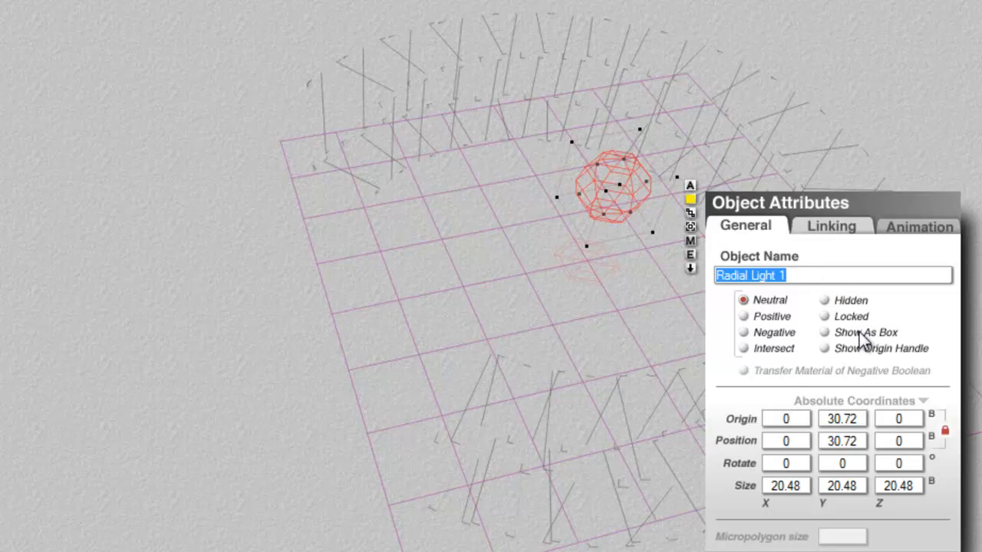
type("TA effect")
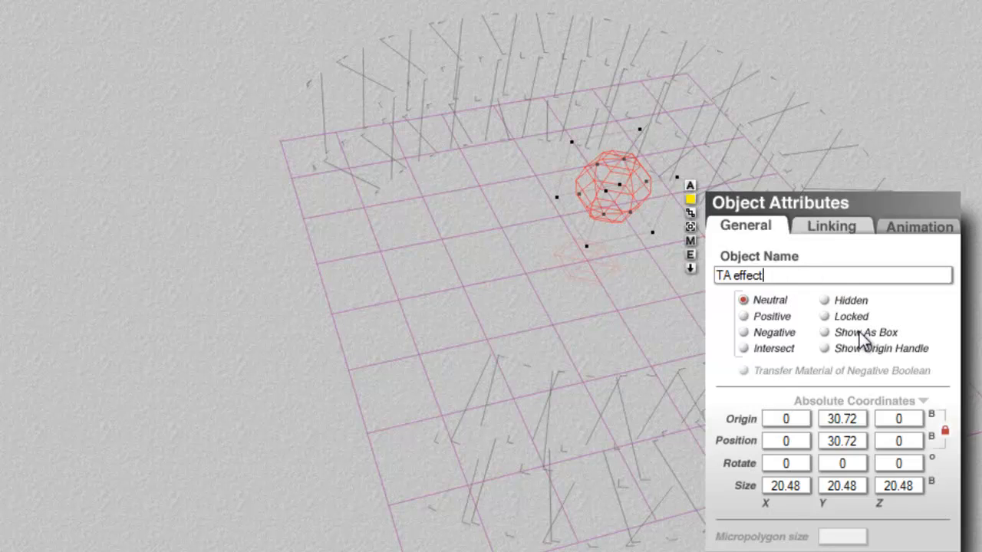
type(" light")
key("Return")
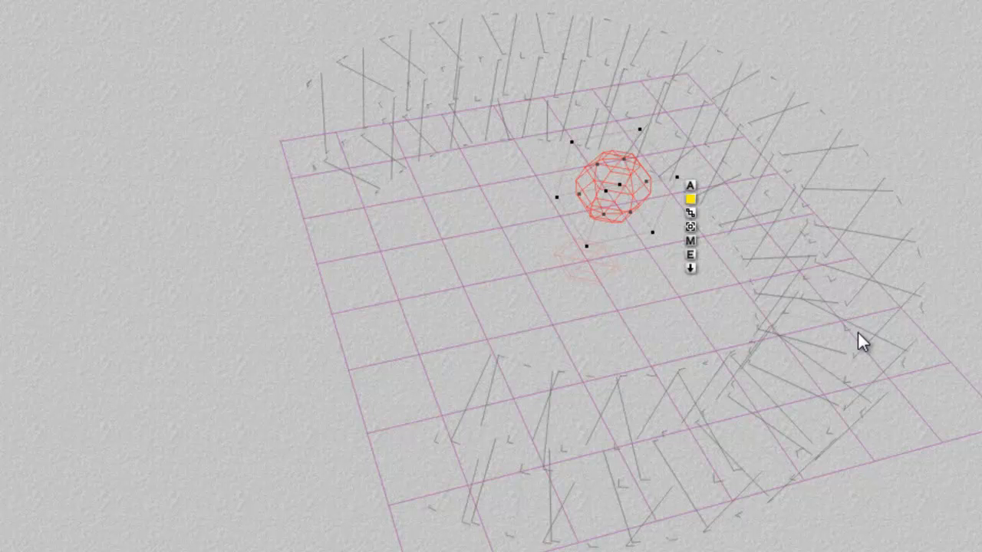
Step: Give the TA effect light a solid surface material by changing its shading mode and setting transparency to 0
left_click(690, 241)
left_click(605, 61)
left_click(636, 70)
left_click_drag(305, 423, 331, 442)
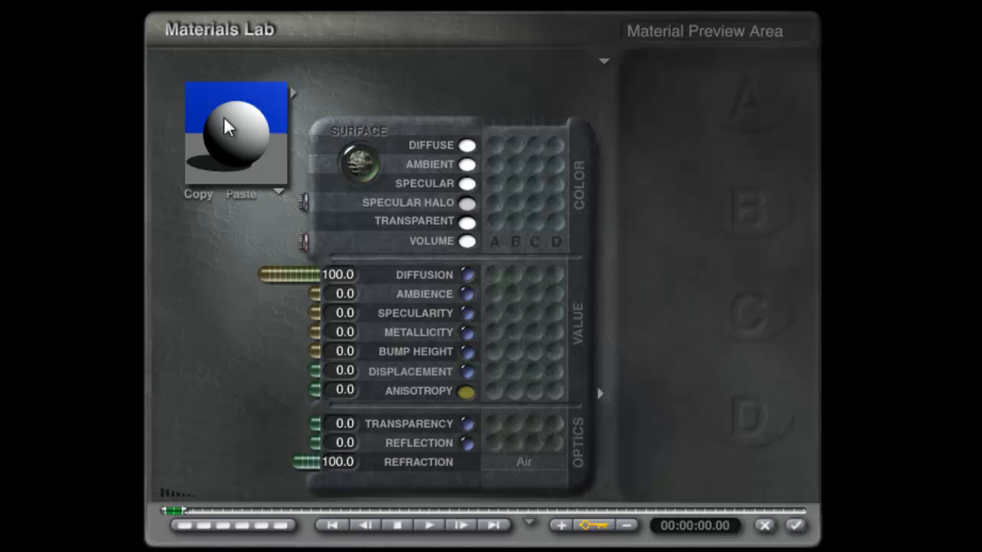
left_click(797, 528)
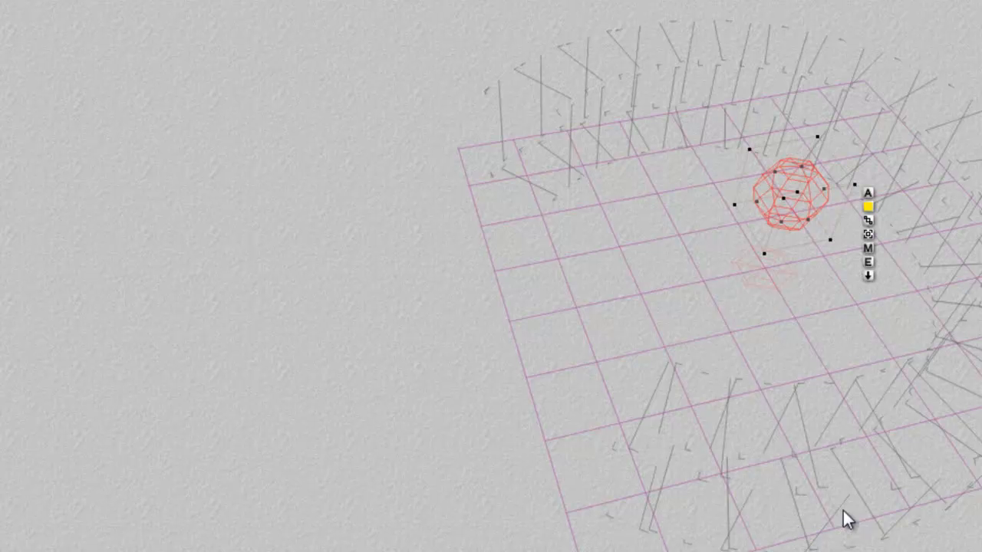
Step: Enable True Ambience Optimization on the TA effect light and set its falloff to Ranged with a value of 9999
left_click(869, 262)
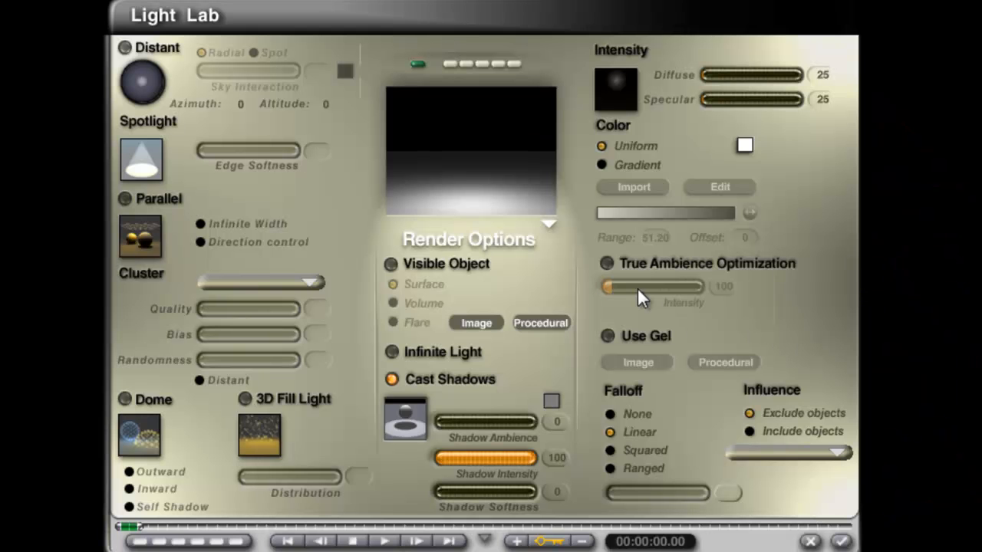
left_click(606, 261)
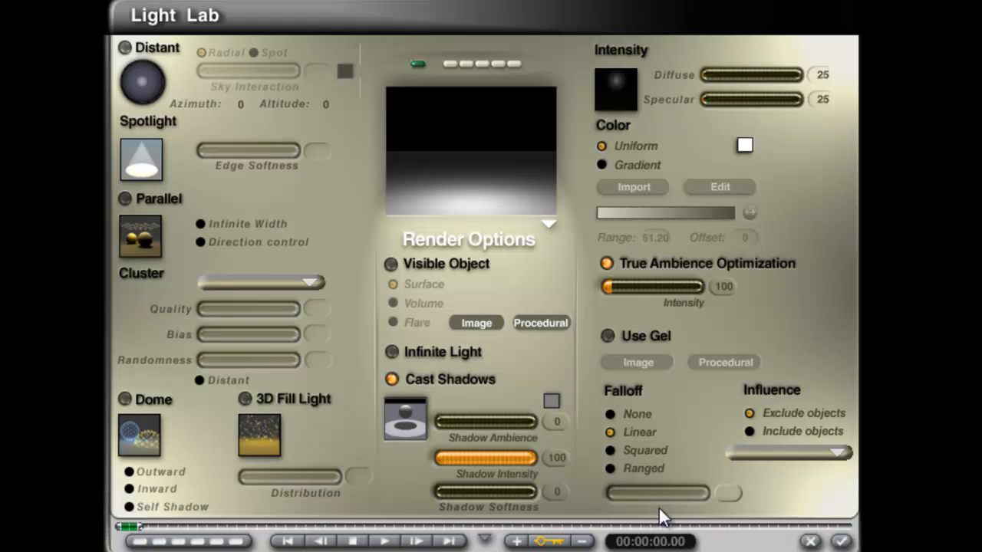
left_click(611, 467)
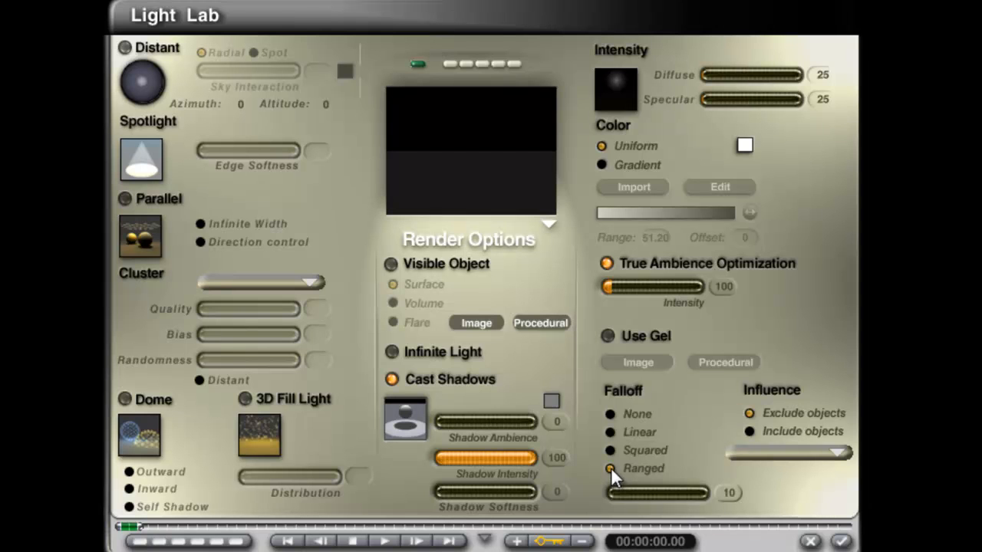
left_click_drag(615, 495, 605, 489)
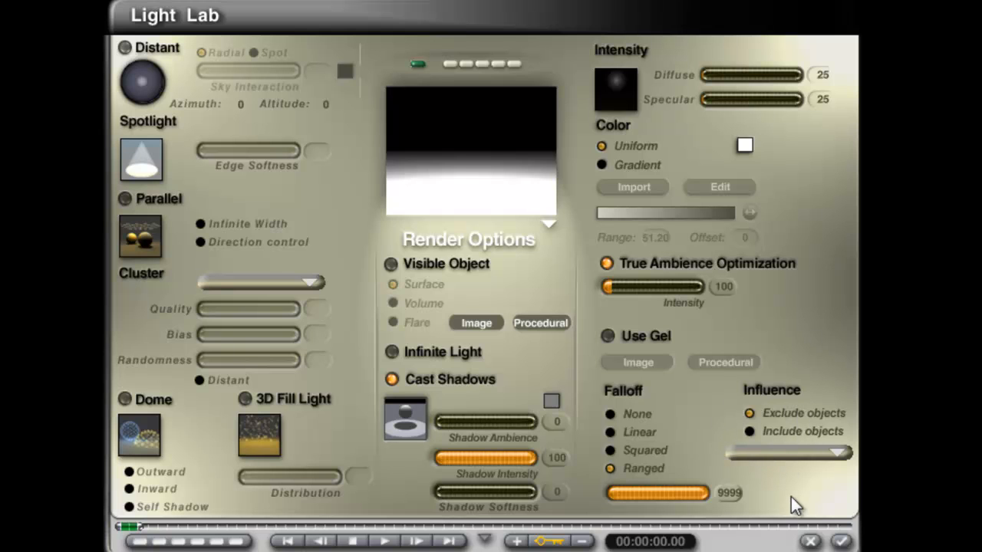
left_click(842, 541)
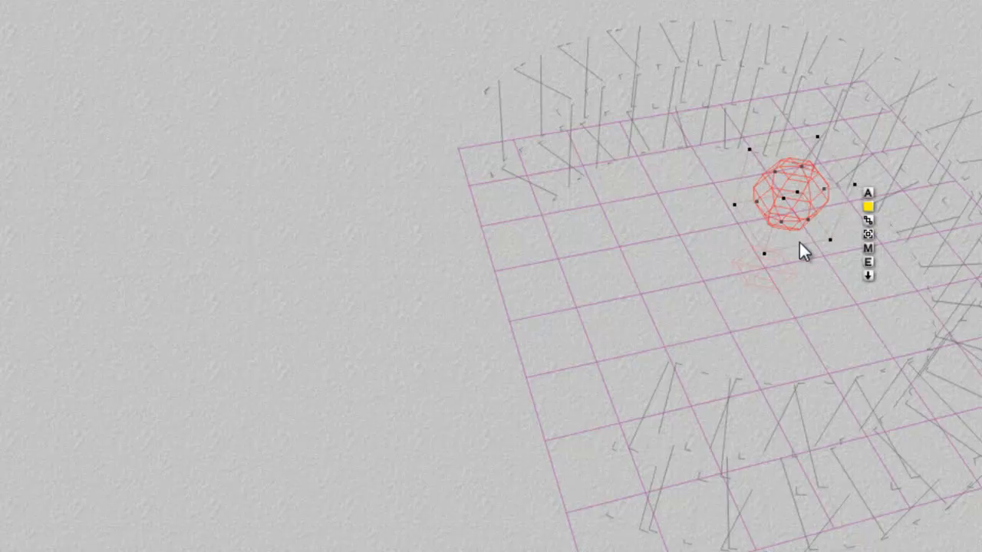
Step: Move the TA effect light outside the open side of the arc, enlarge it, and raise it above the ground
key("2")
left_click_drag(550, 325, 57, 325)
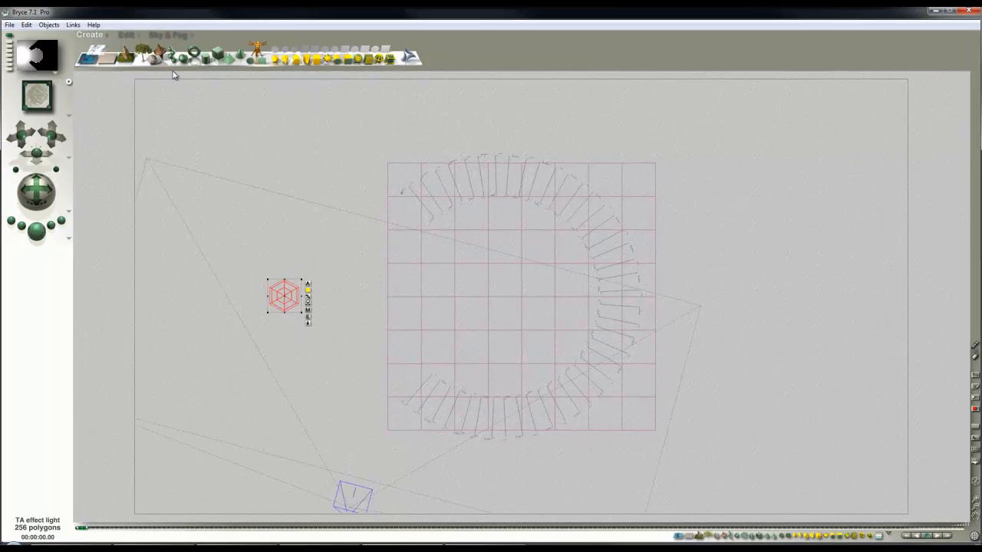
left_click(127, 35)
left_click_drag(121, 56, 124, 56)
key("3")
left_click_drag(500, 335, 472, 131)
key("1")
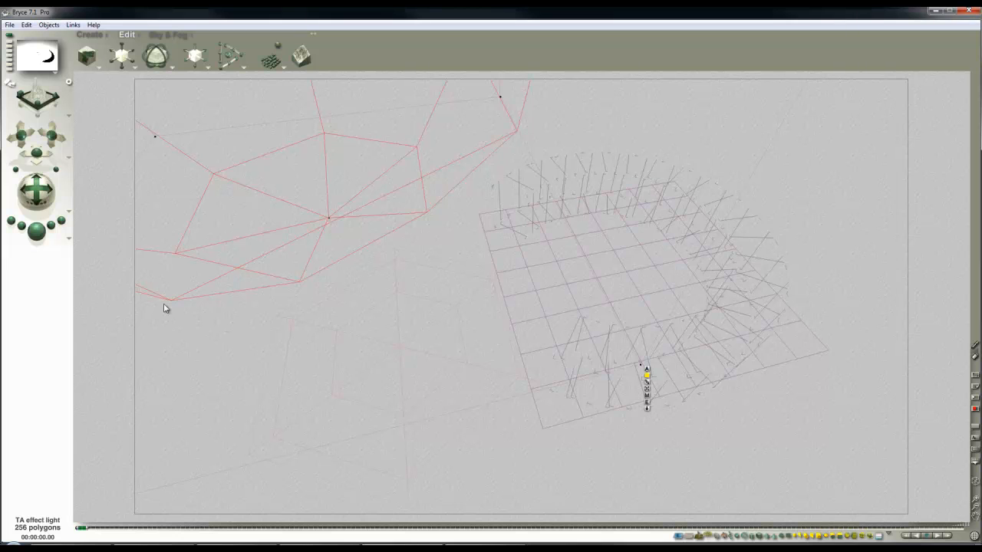
Step: Set the render options to Premium quality with 36 rays per pixel, True Ambience, TA Scattering Correction and Boost Light
left_click(69, 241)
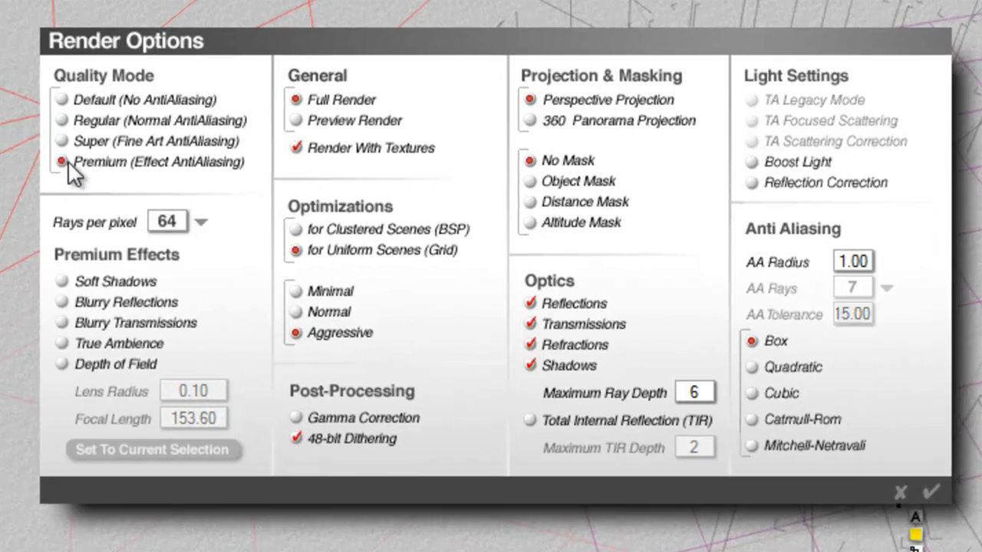
left_click(205, 224)
left_click(240, 323)
left_click(63, 343)
left_click(754, 144)
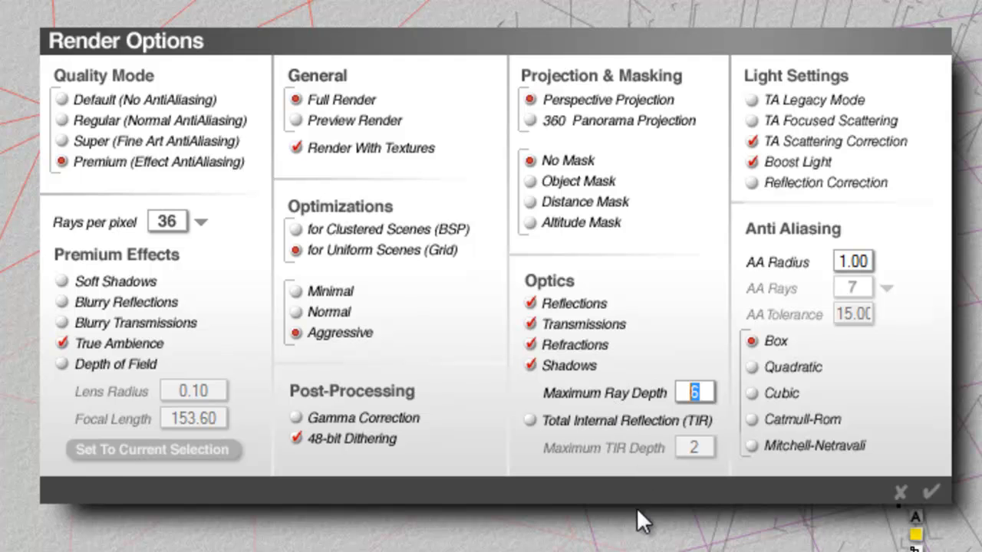
left_click(931, 491)
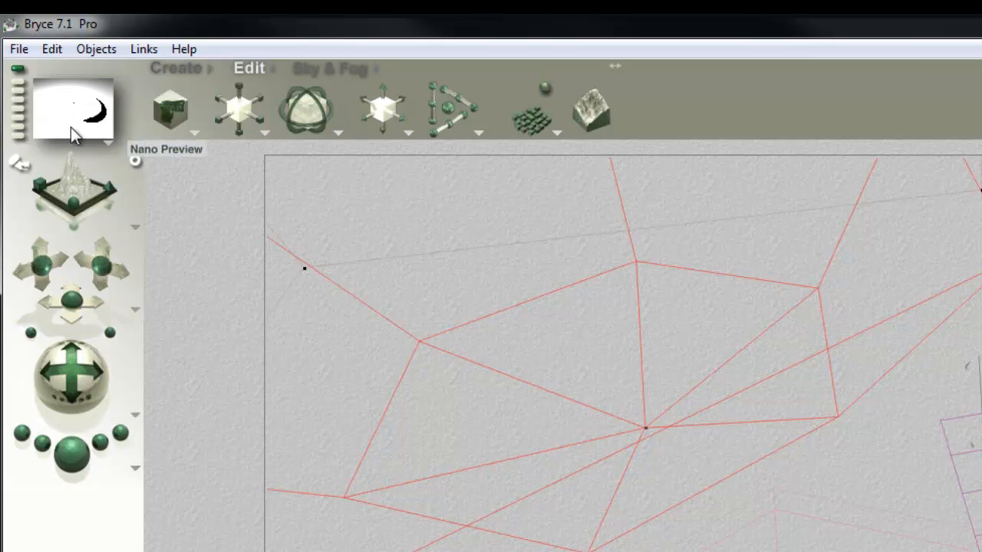
Step: Switch the Nano Preview to Accurate rendering and start the full render
left_click(108, 145)
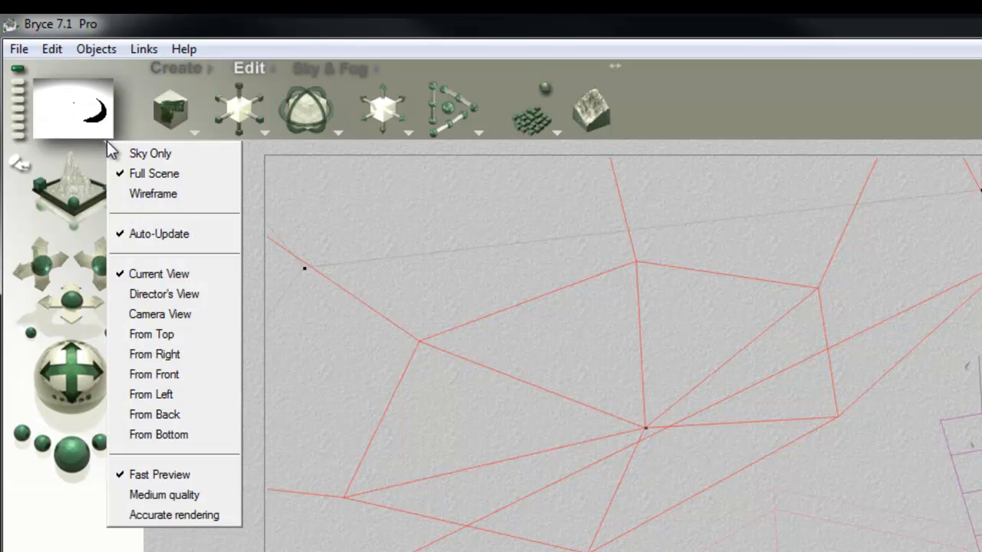
left_click(189, 517)
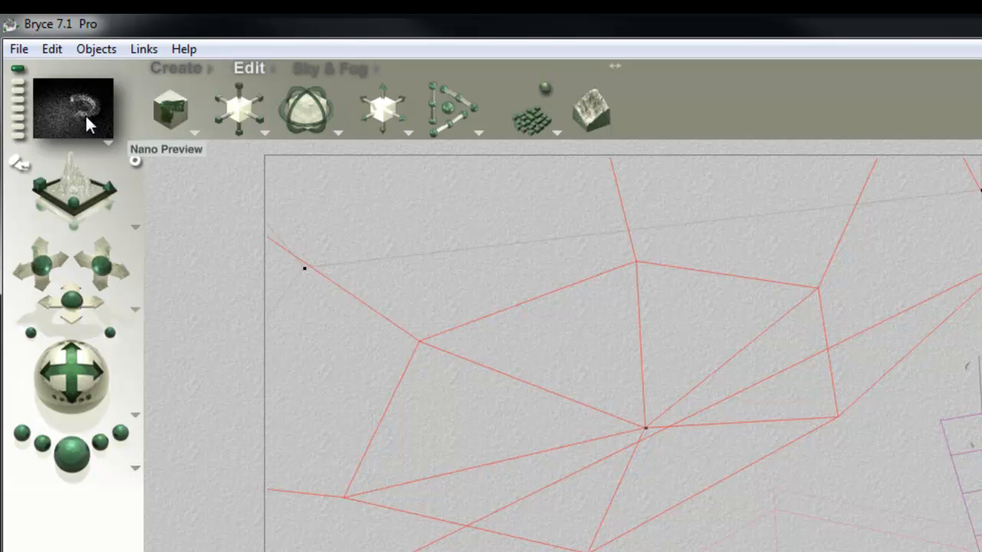
left_click(77, 463)
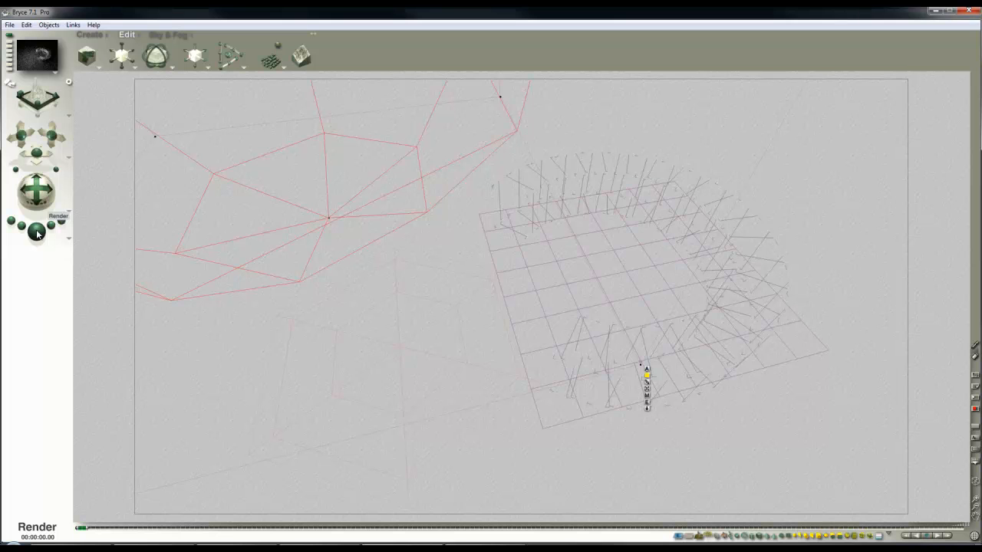
Step: Set the TA effect light's diffuse intensity to 125 and re-render the scene
left_click(37, 232)
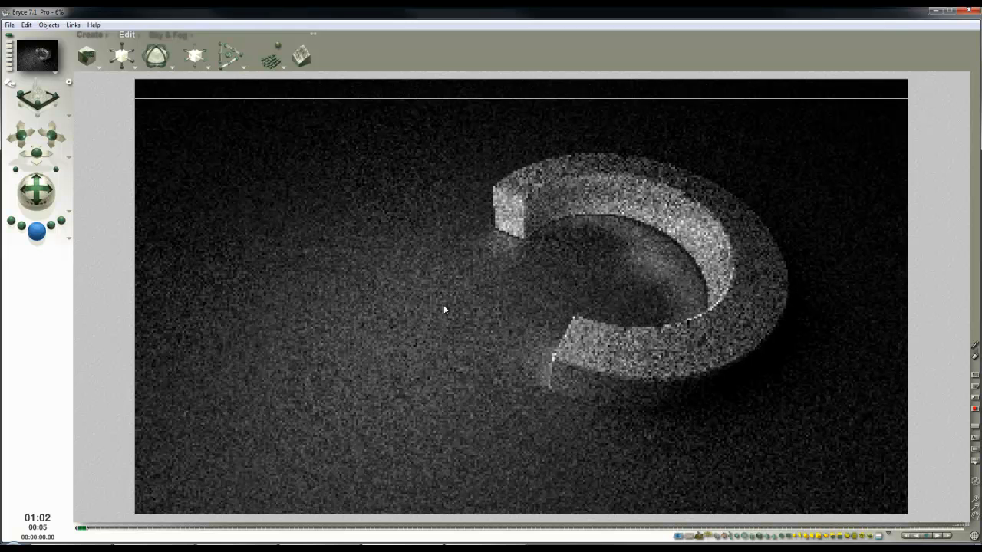
left_click(551, 248)
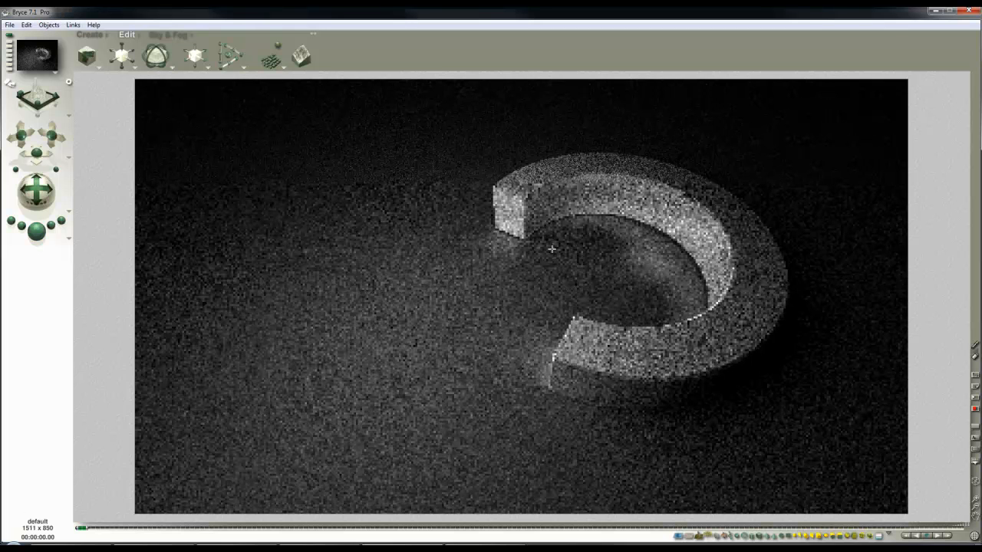
left_click(597, 256)
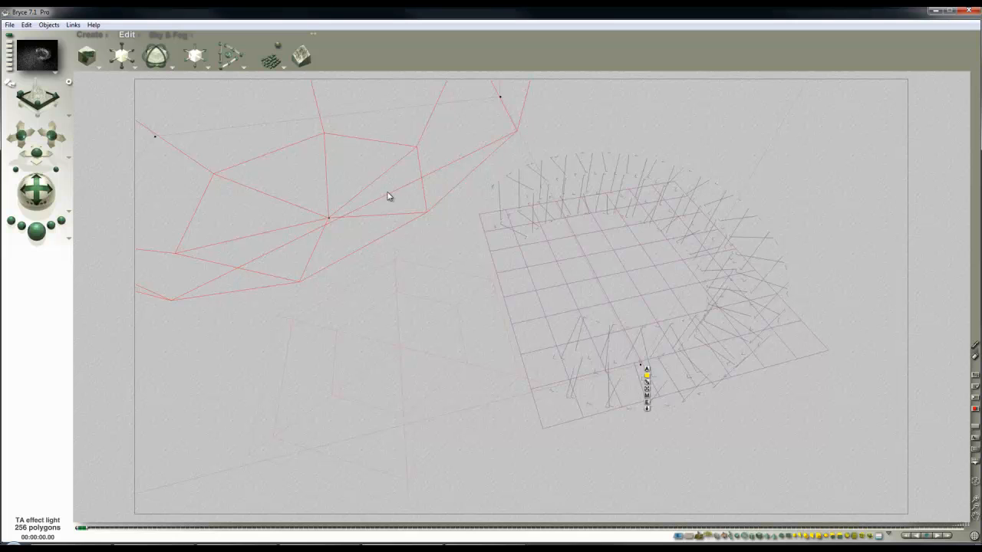
left_click(646, 402)
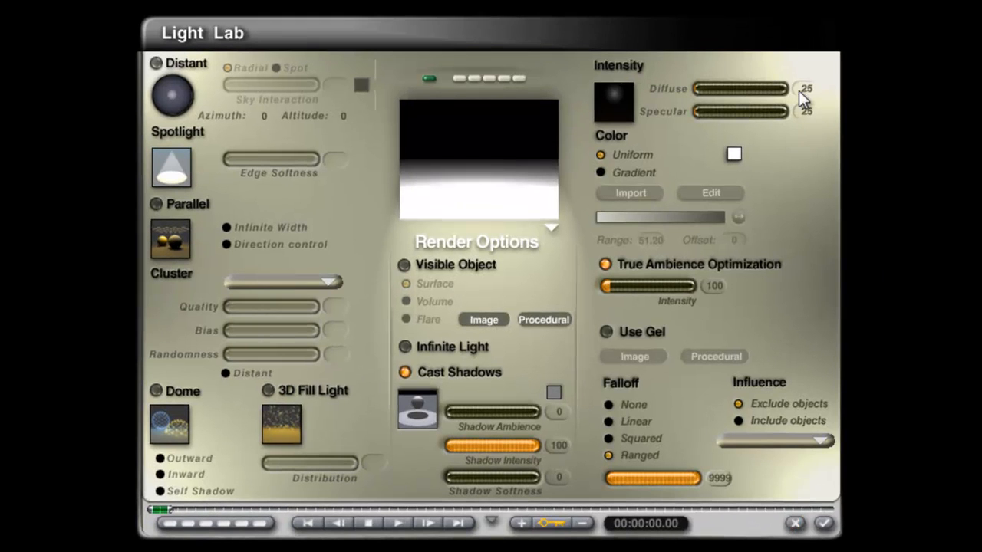
left_click(827, 524)
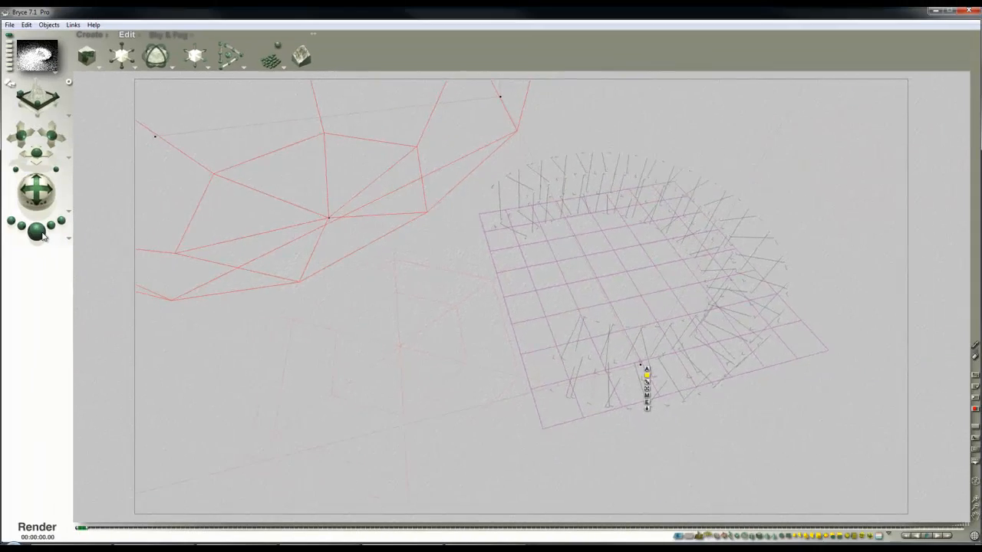
left_click(38, 231)
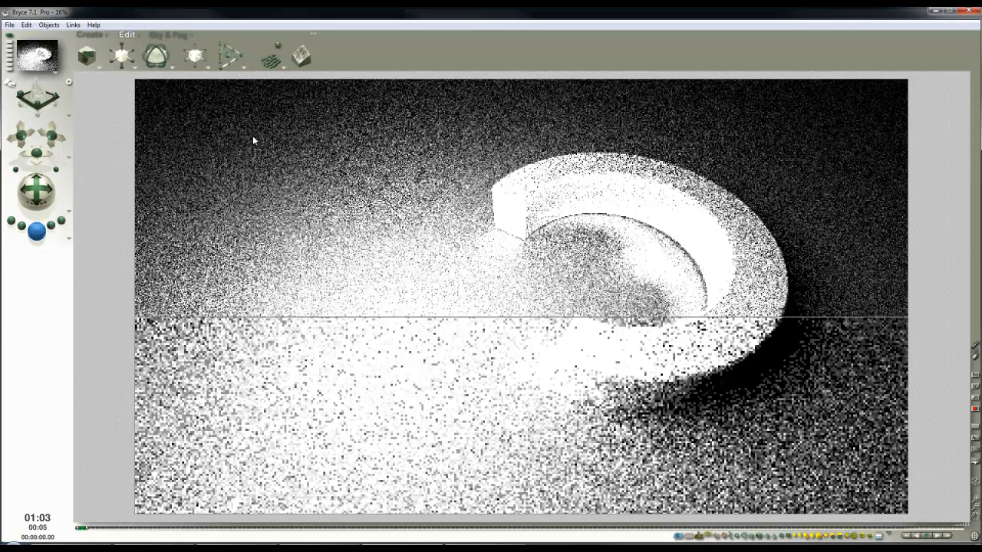
Step: Restrict the TA effect light's influence to include only the cylinder4 arc object and re-render
left_click(626, 340)
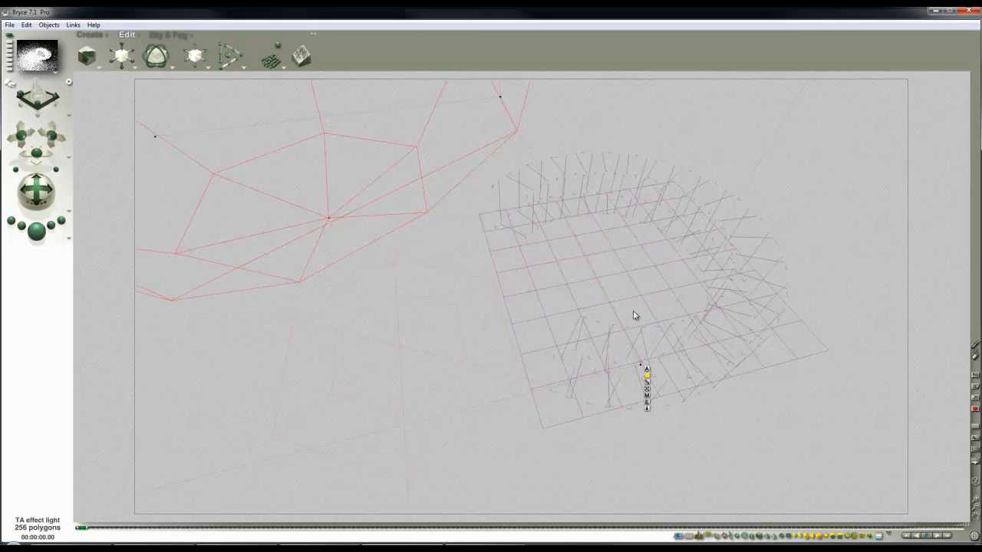
left_click(647, 404)
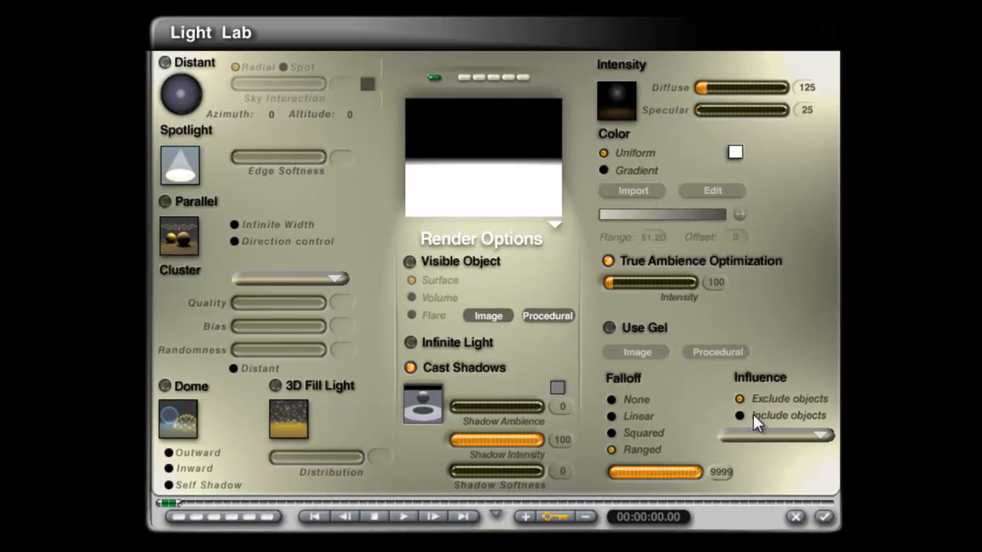
left_click(820, 443)
left_click(881, 465)
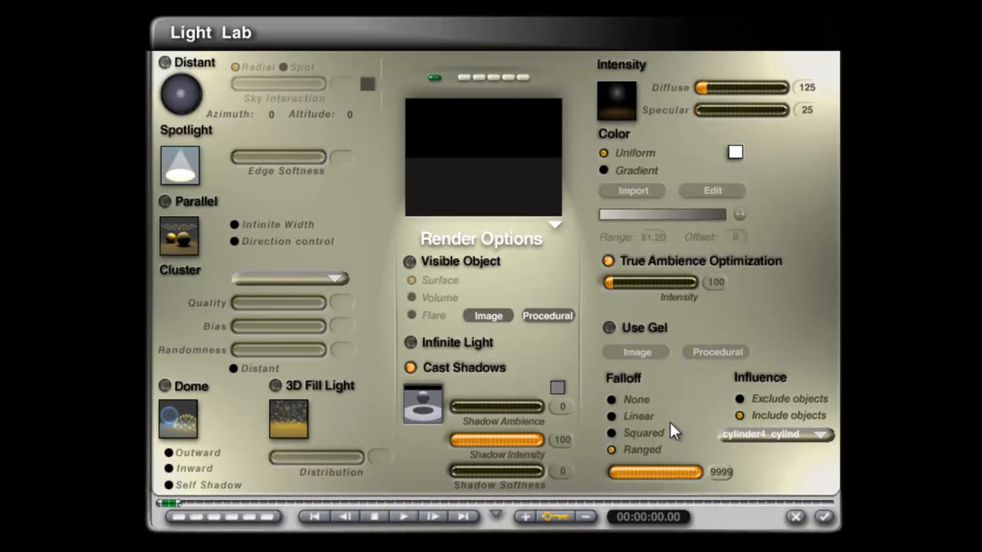
left_click(825, 519)
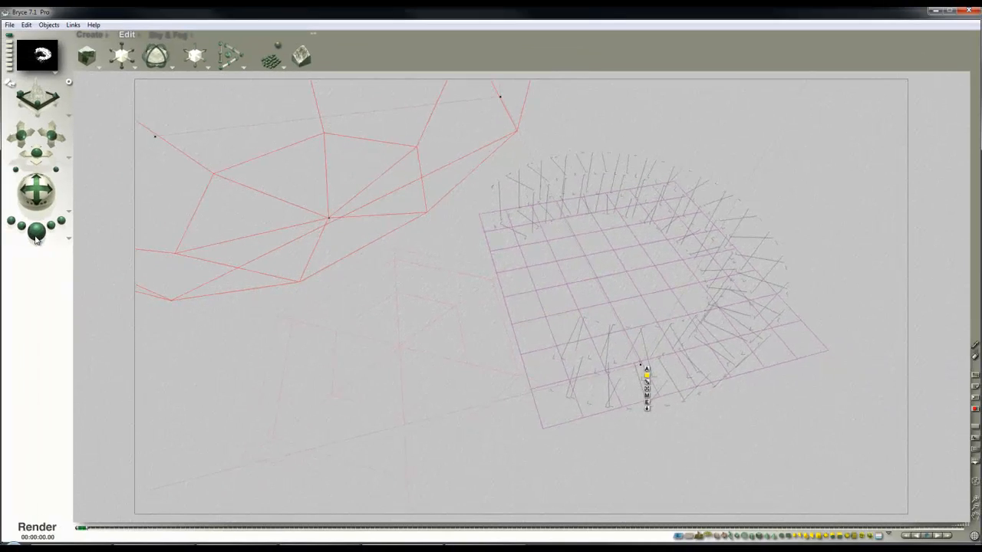
left_click(36, 238)
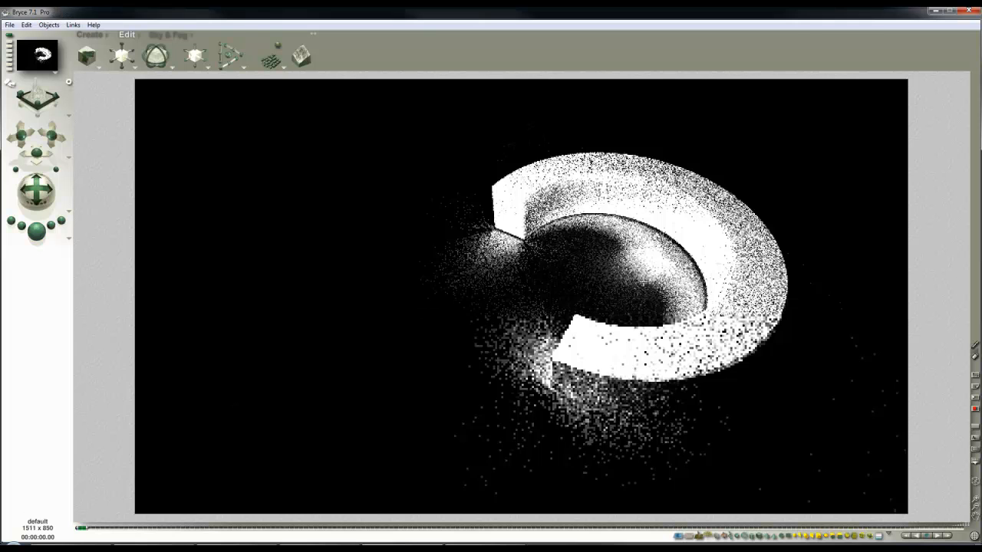
Step: Apply the "Bronze, bright yellowish" material from the P41 metals collection to the arc
left_click(641, 280)
right_click(742, 231)
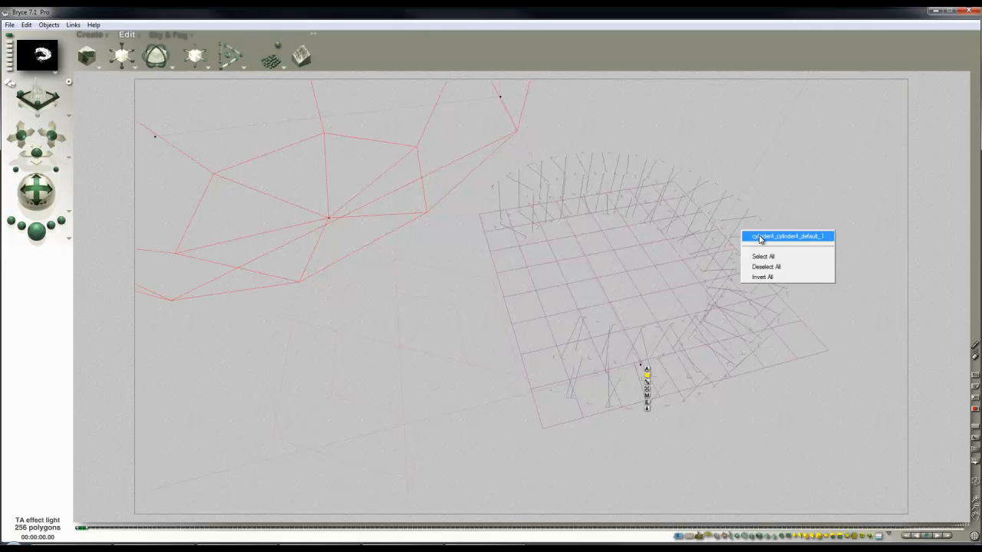
left_click(760, 237)
left_click(883, 364)
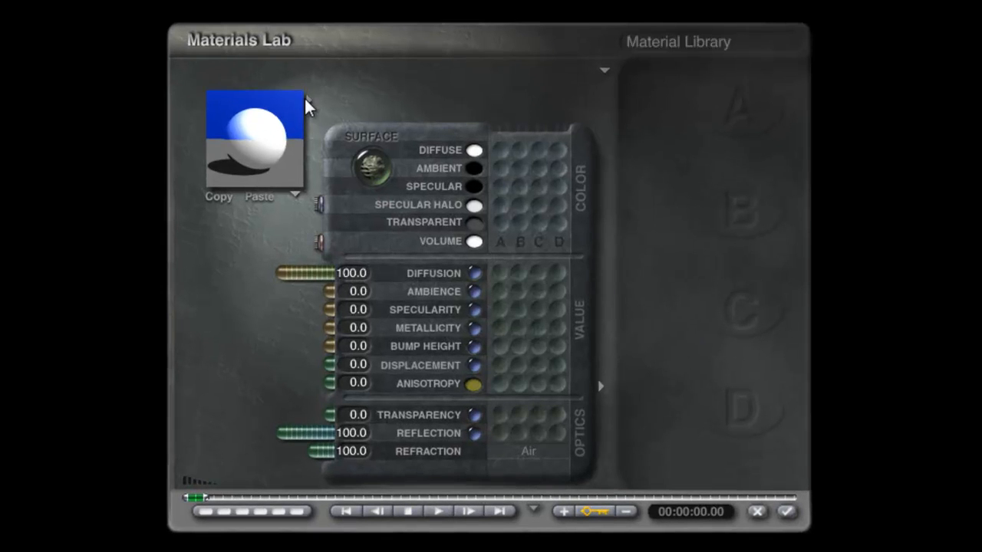
left_click(304, 97)
scroll(269, 314, "down", 5)
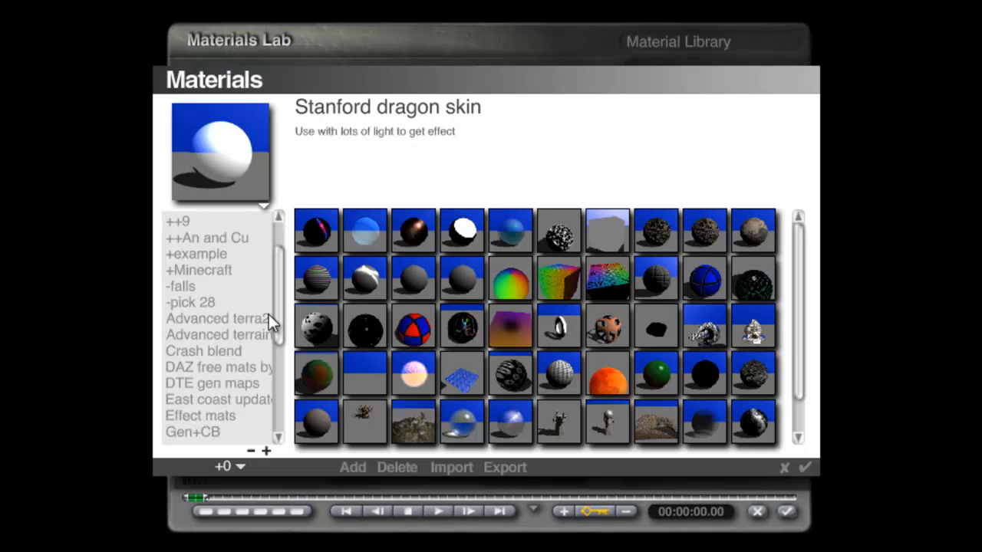
scroll(262, 358, "down", 1)
left_click(214, 418)
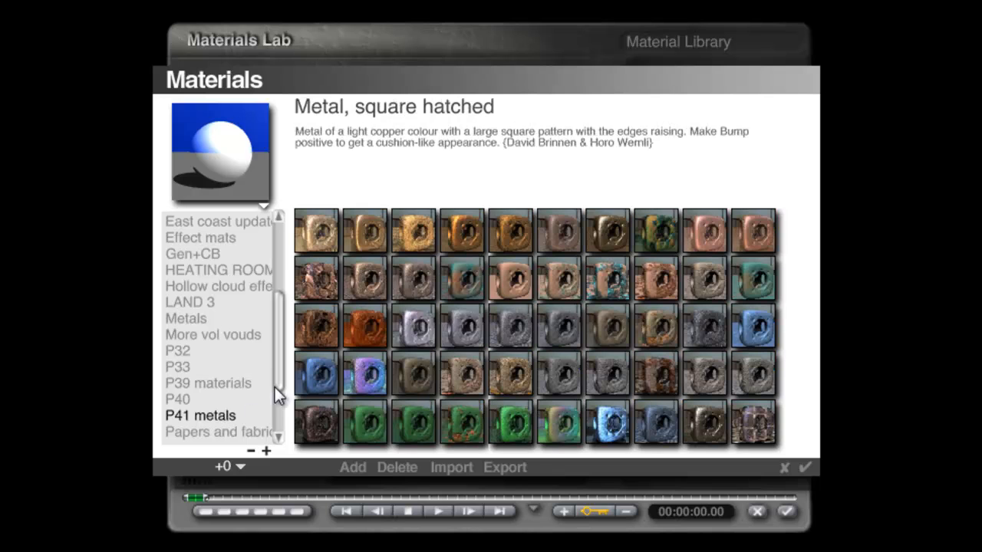
left_click(352, 240)
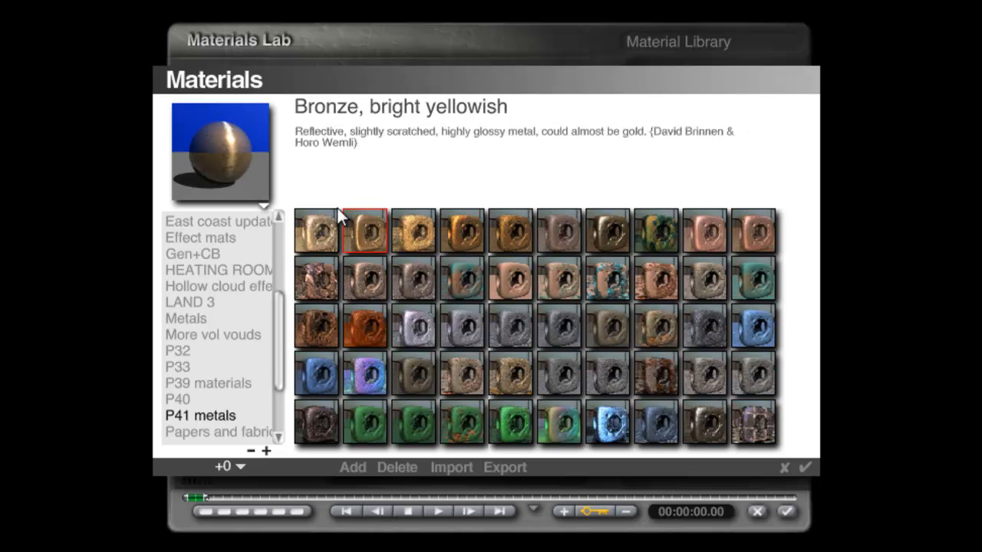
left_click(803, 467)
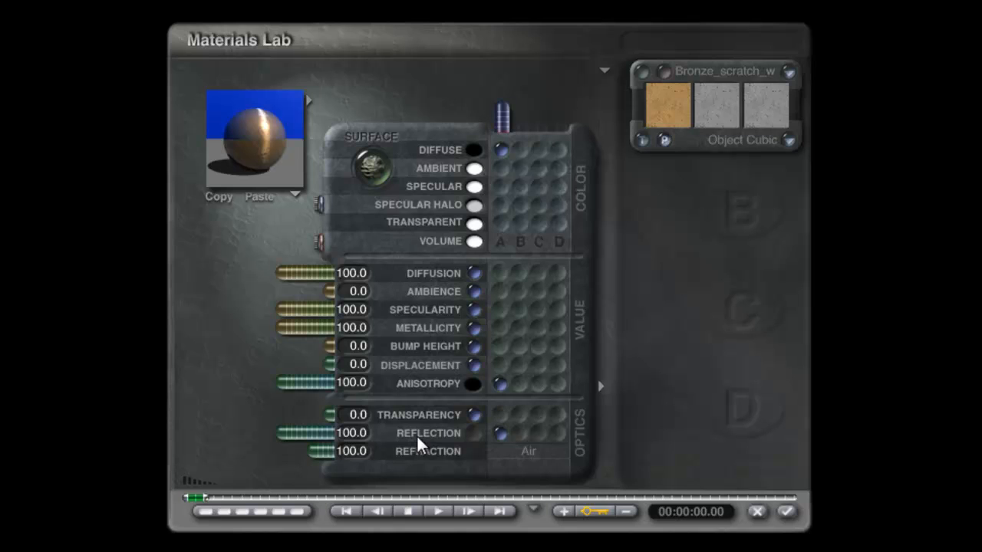
Step: Disconnect the texture from the bronze material's reflection channel, accept the material and re-render
left_click(474, 433)
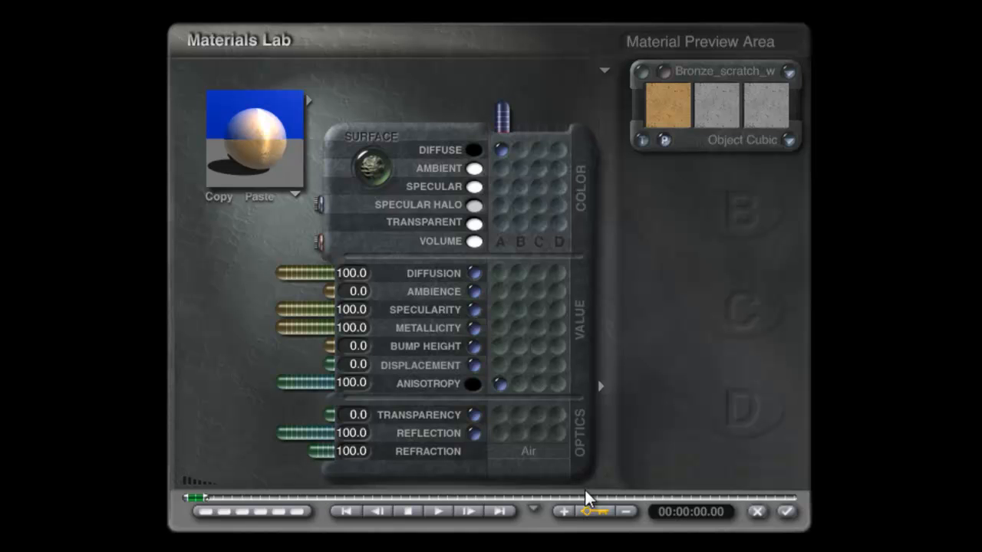
left_click(788, 513)
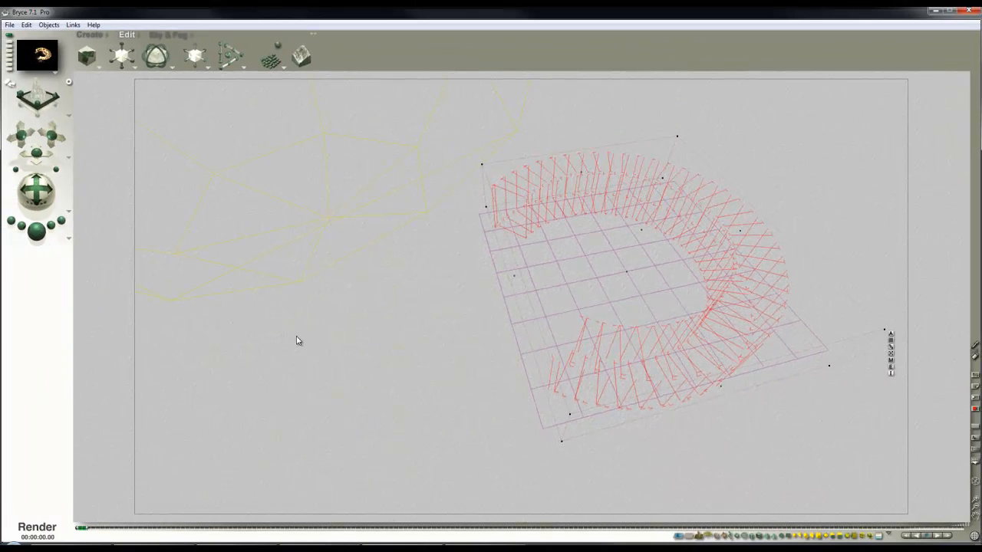
key("ctrl+r")
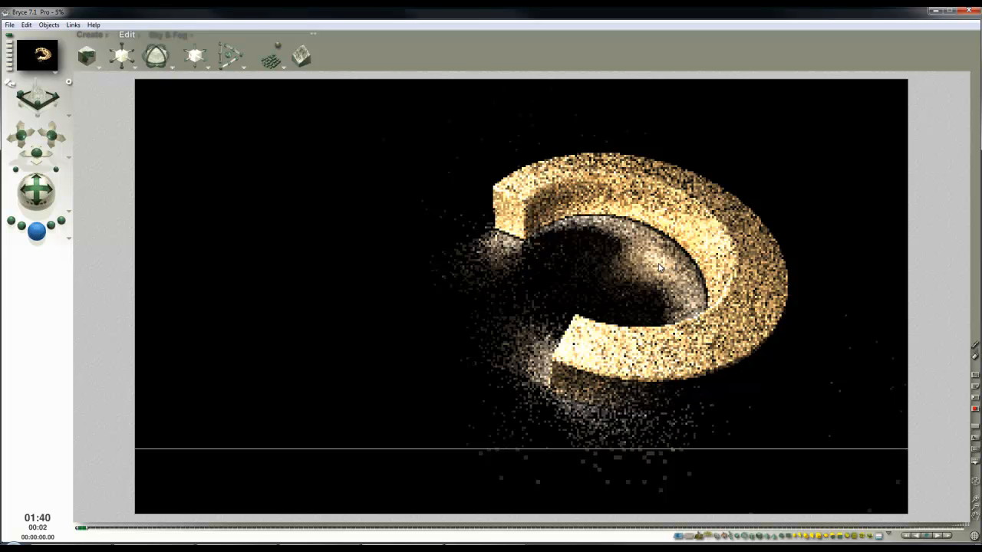
Step: Shrink the TA effect light in the top view and run a test render from the camera view
key("2")
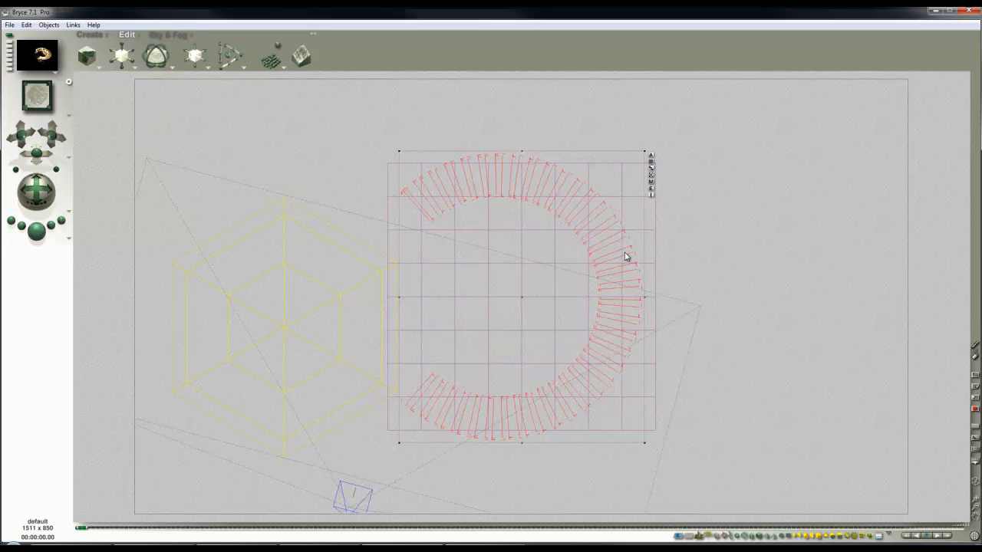
right_click(336, 284)
left_click(350, 288)
left_click_drag(122, 56, 77, 56)
key("1")
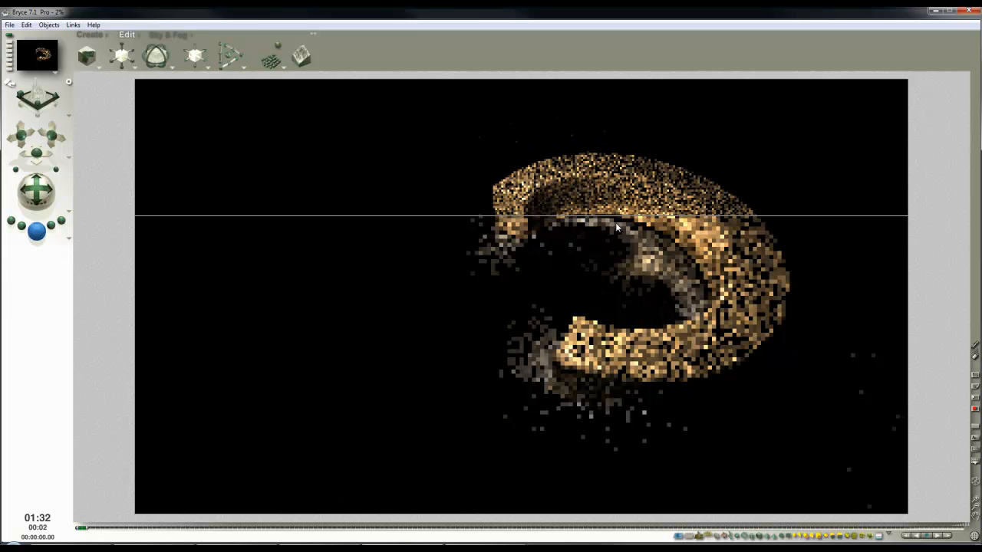
left_click(598, 254)
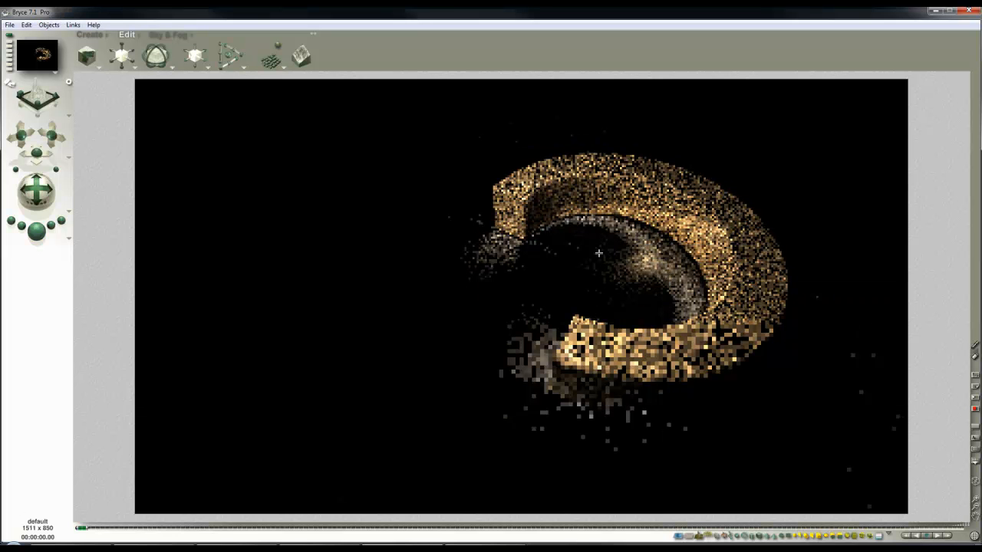
Step: Set the TA effect light's diffuse intensity to 200 and re-render the scene
key("Escape")
left_click(511, 266)
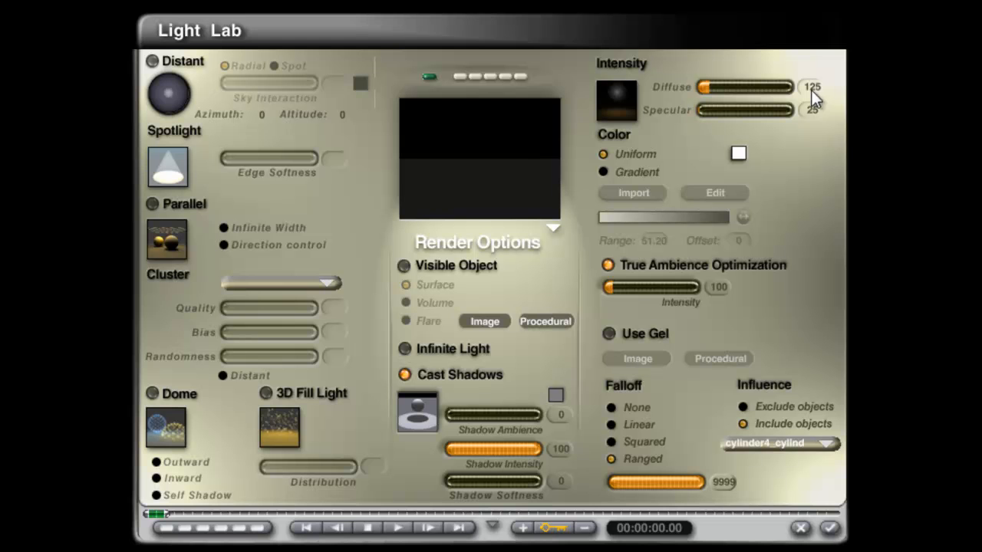
type("00")
key("Return")
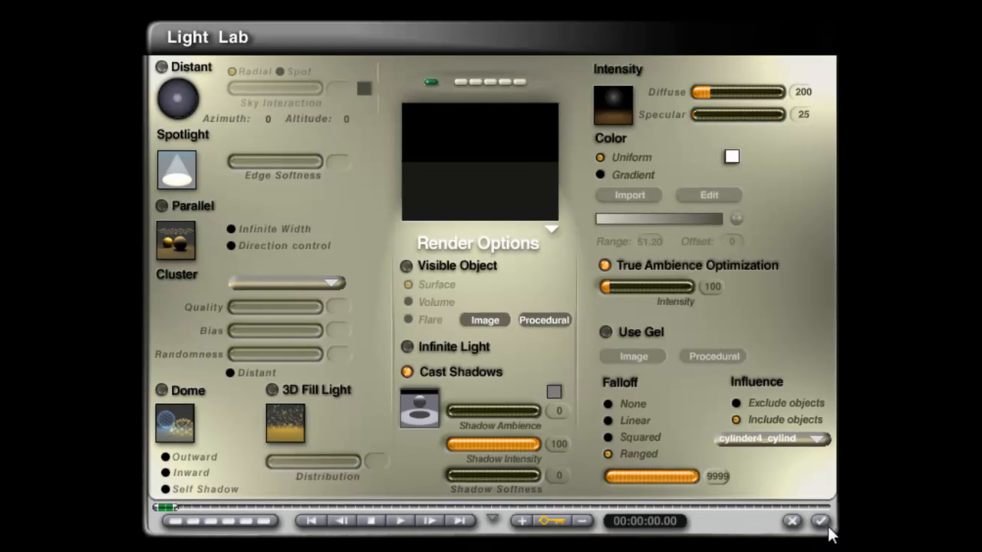
left_click(829, 527)
left_click(37, 235)
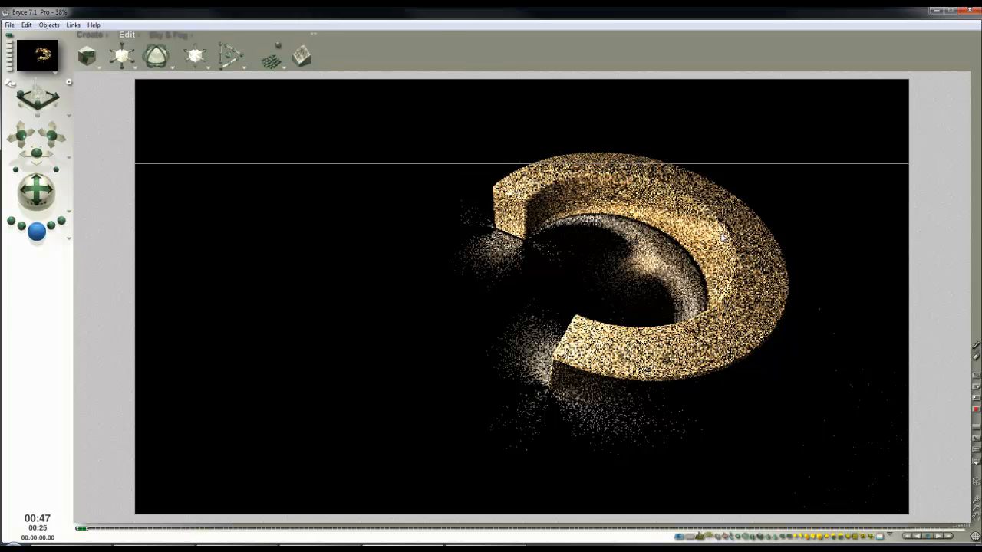
Step: Add a new radial light and place it at the centre of the TA effect light in the top view
left_click(532, 257)
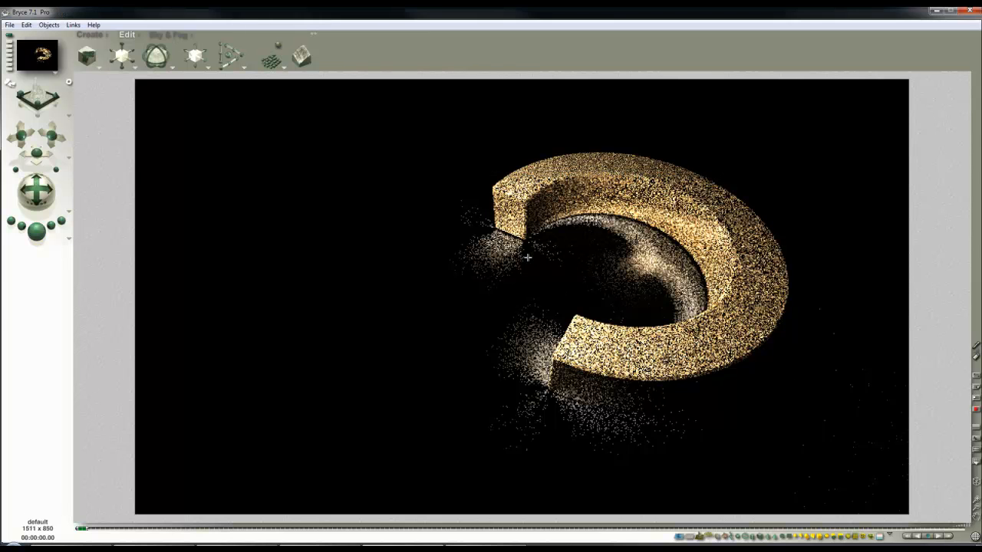
key("2")
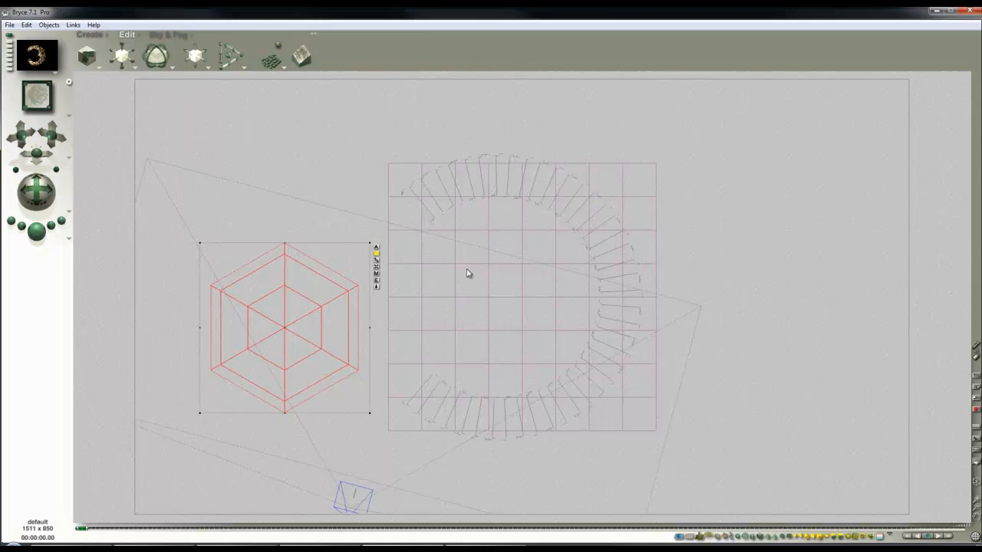
left_click(90, 35)
left_click(278, 61)
left_click_drag(523, 298, 290, 333)
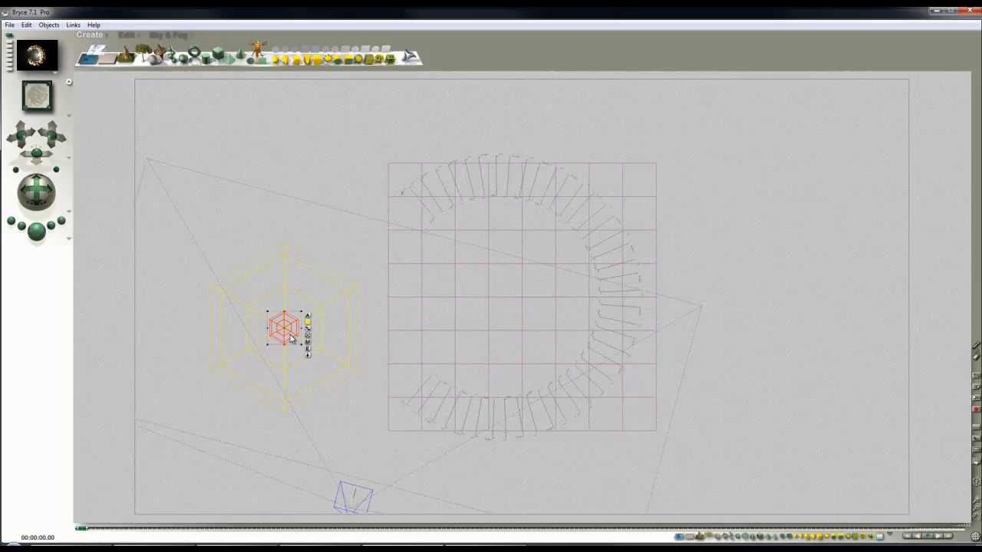
Step: Raise the new radial light in a side view to the height of the TA effect light, and return to the camera view
key("3")
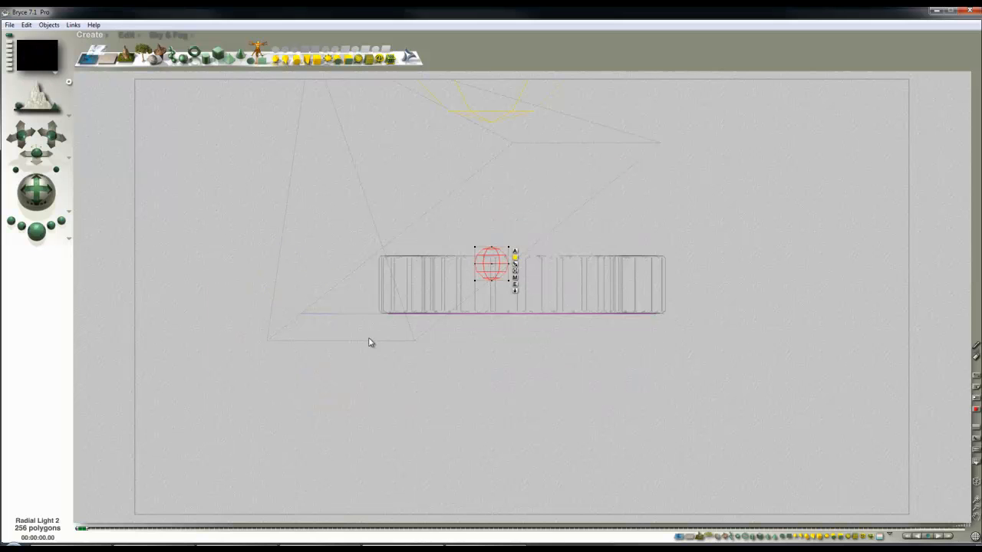
left_click(977, 513)
left_click_drag(530, 300, 522, 201)
left_click(526, 198)
key("1")
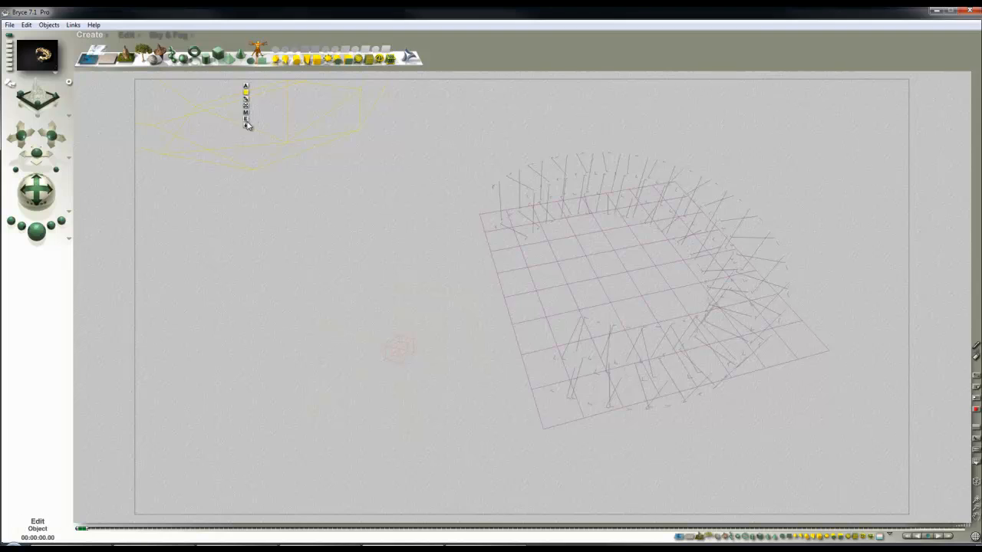
Step: Open the new radial light's settings and set its preview to render in the scene
left_click(245, 118)
left_click(541, 227)
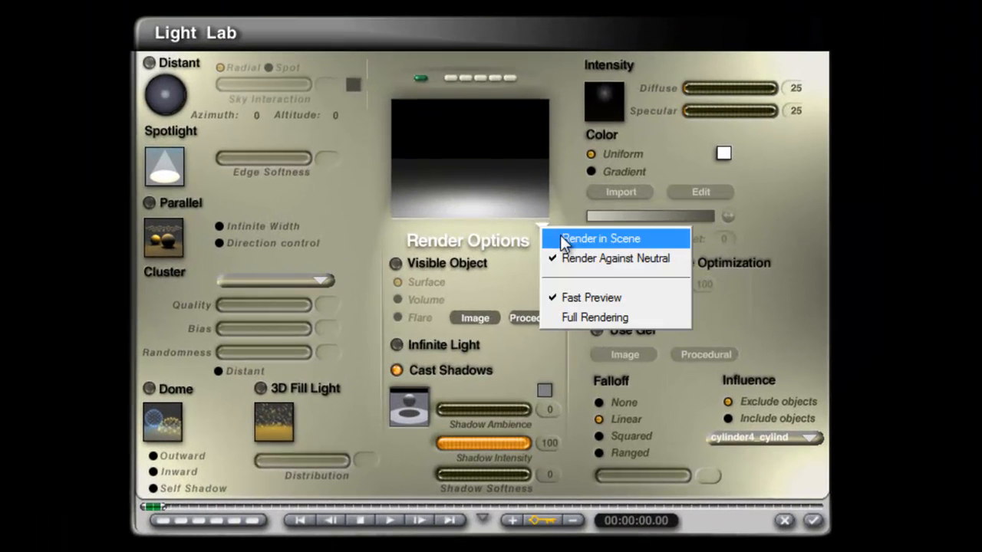
left_click(562, 236)
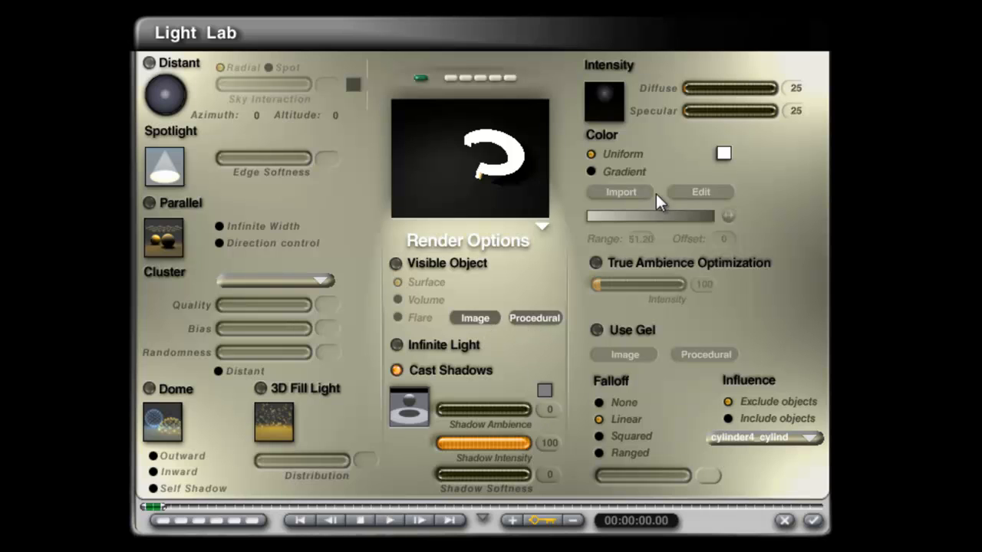
Step: Set the new radial light's diffuse intensity to 999, its falloff to Squared and its shadow softness to 100
left_click(697, 88)
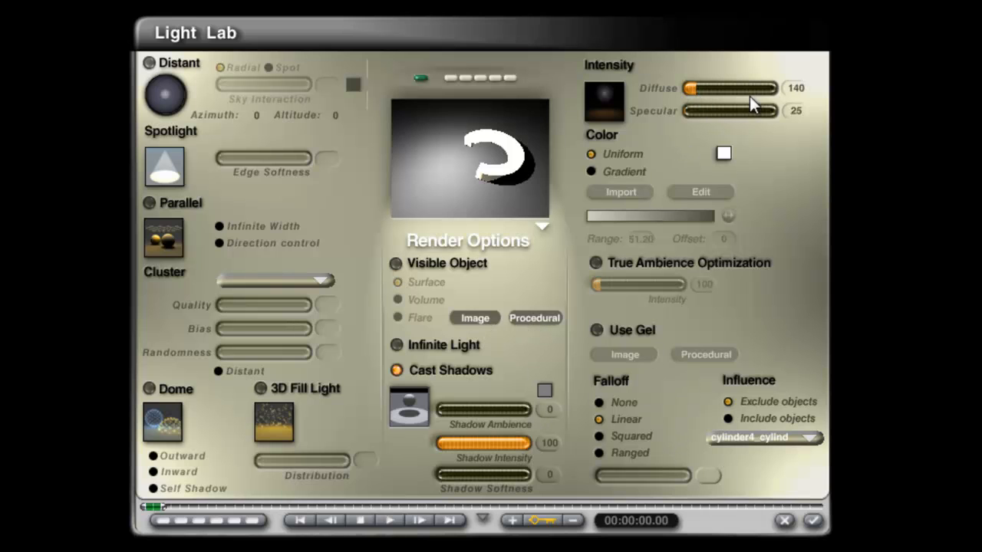
left_click(732, 88)
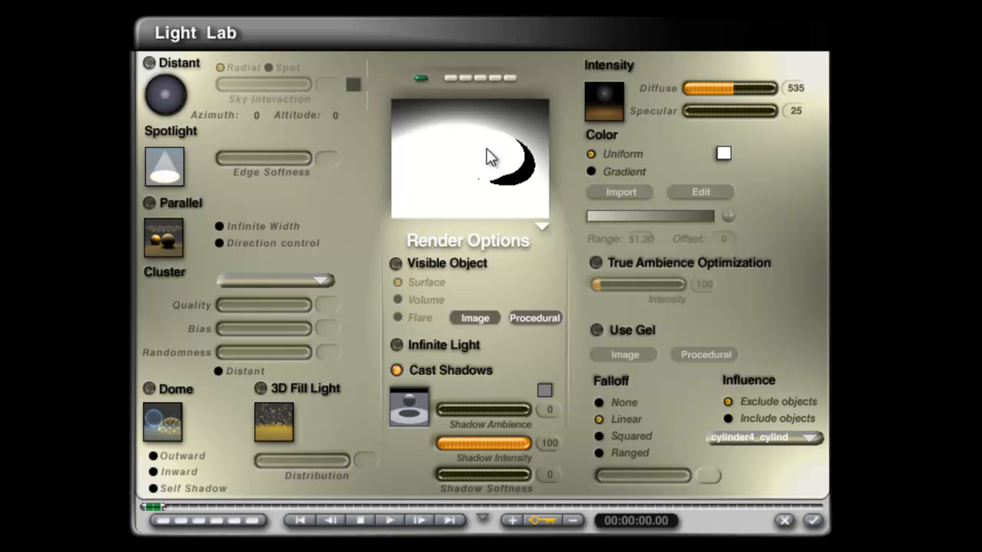
left_click(599, 436)
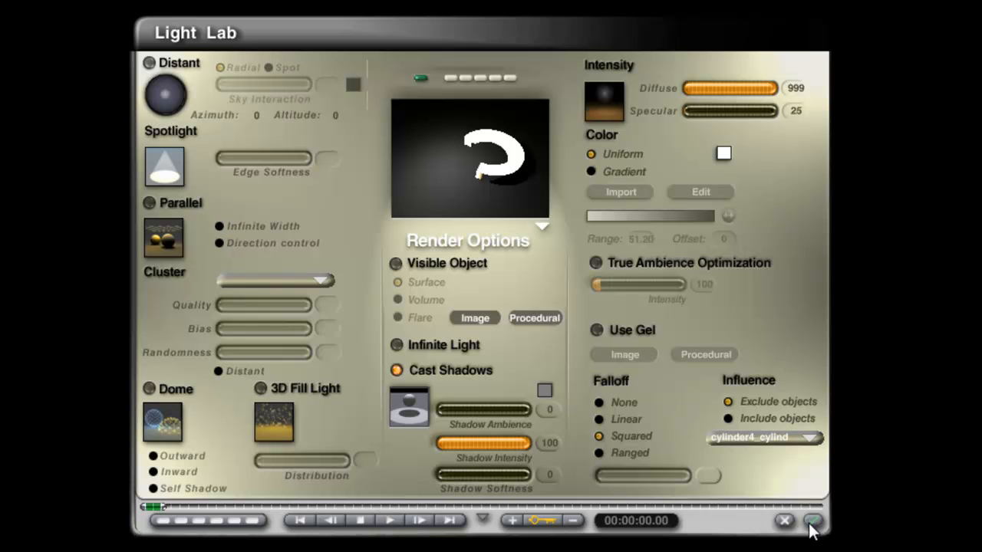
left_click_drag(454, 477, 540, 476)
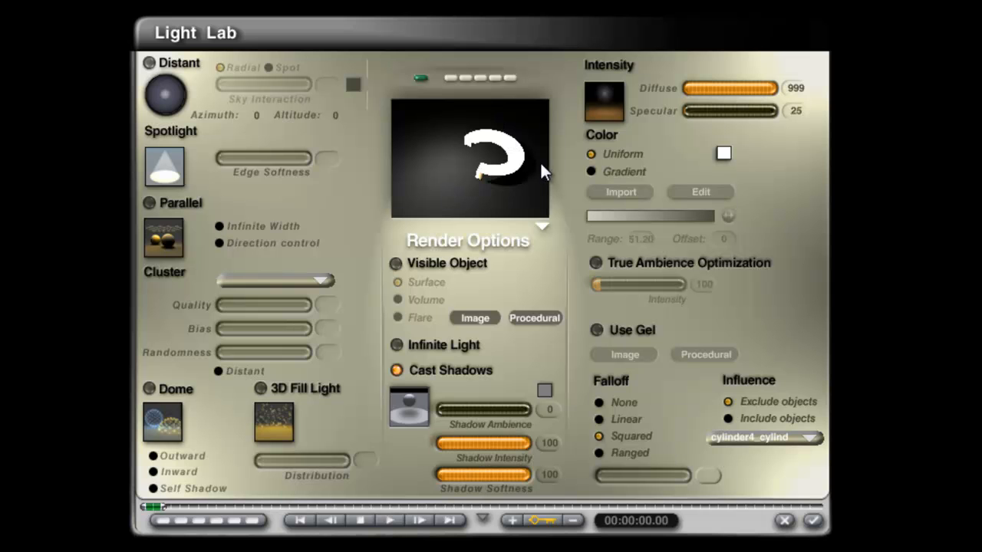
left_click(812, 520)
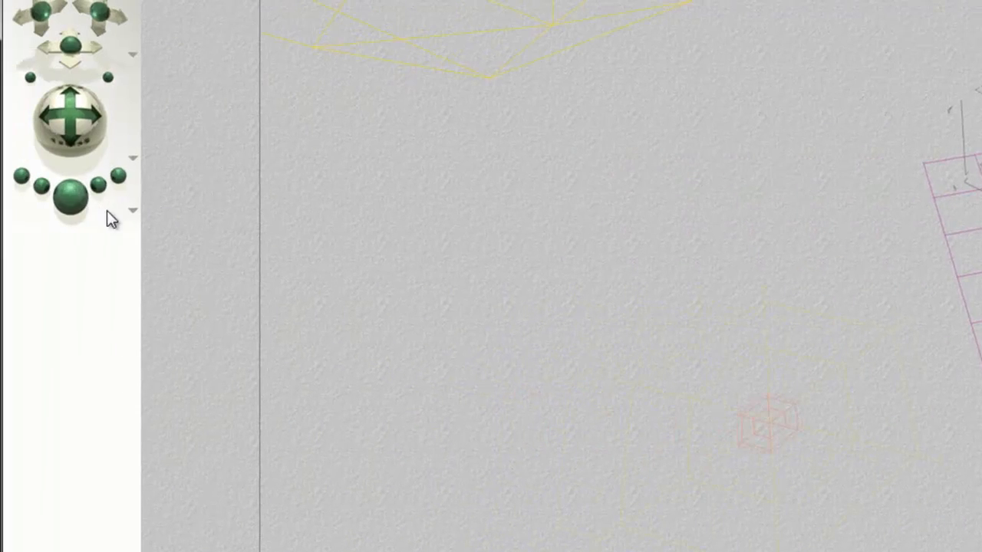
Step: Confirm the Premium render options with Soft Shadows and True Ambience enabled at 36 rays per pixel, and run a test render
left_click(95, 210)
left_click(188, 321)
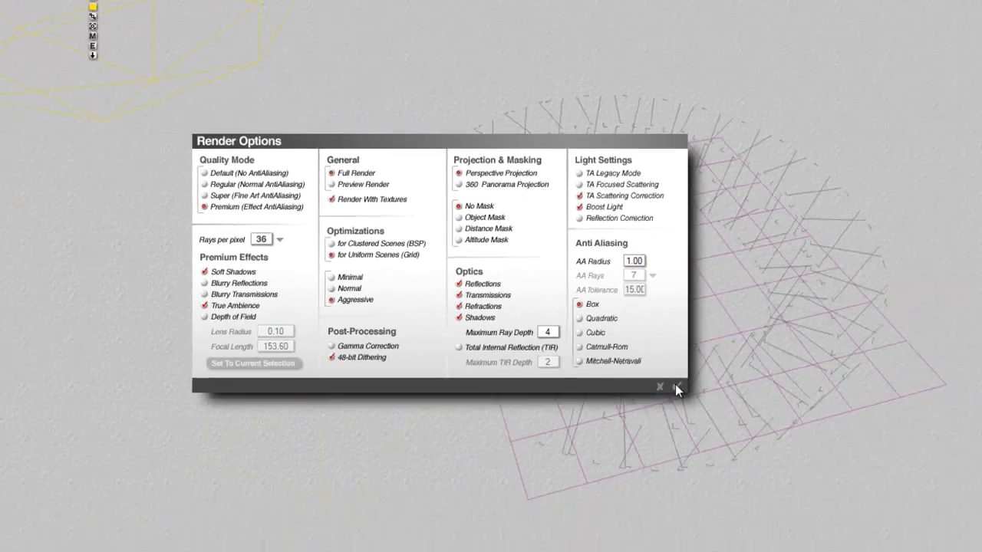
left_click(708, 420)
key("ctrl+r")
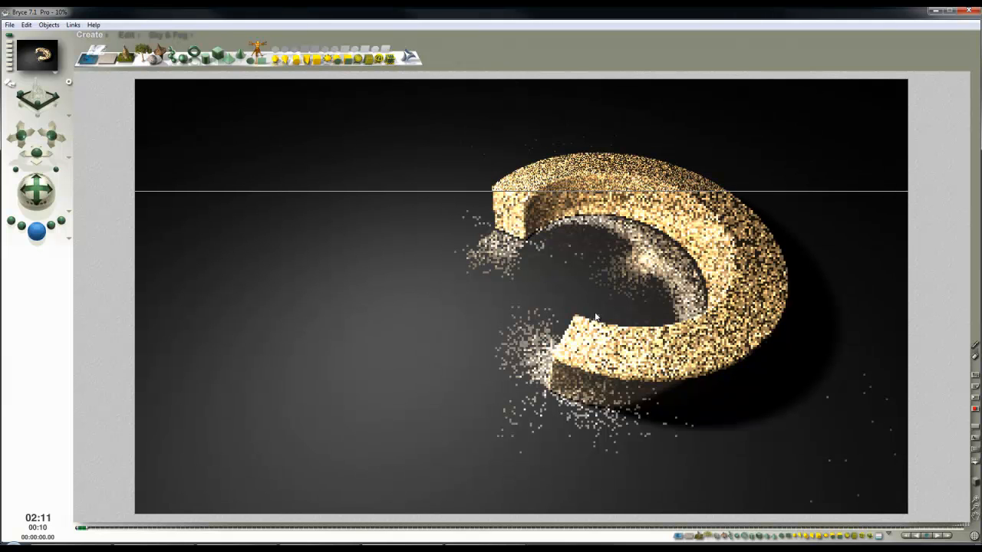
left_click(743, 261)
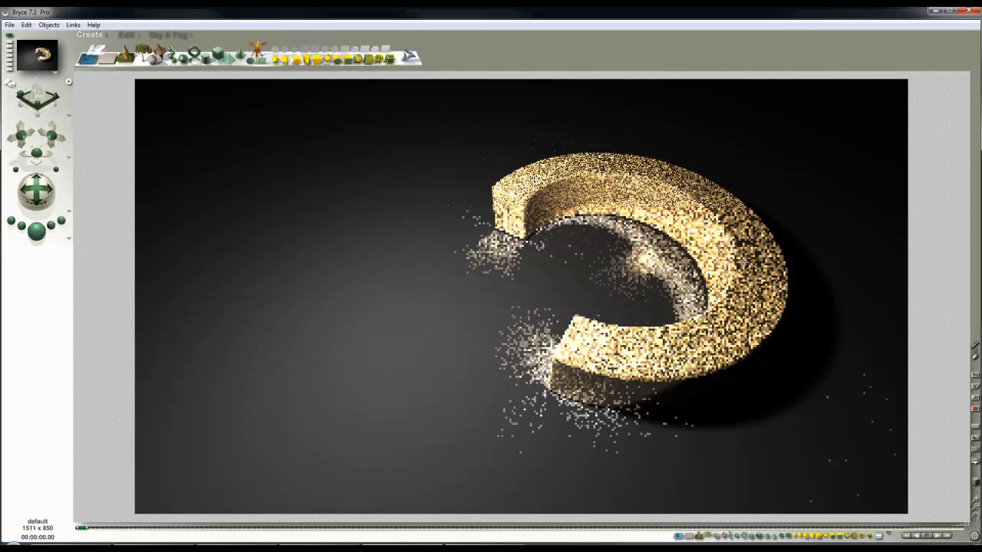
key("Escape")
Step: Set the diffusion of the arc's bronze material to 50 and run another test render
right_click(756, 242)
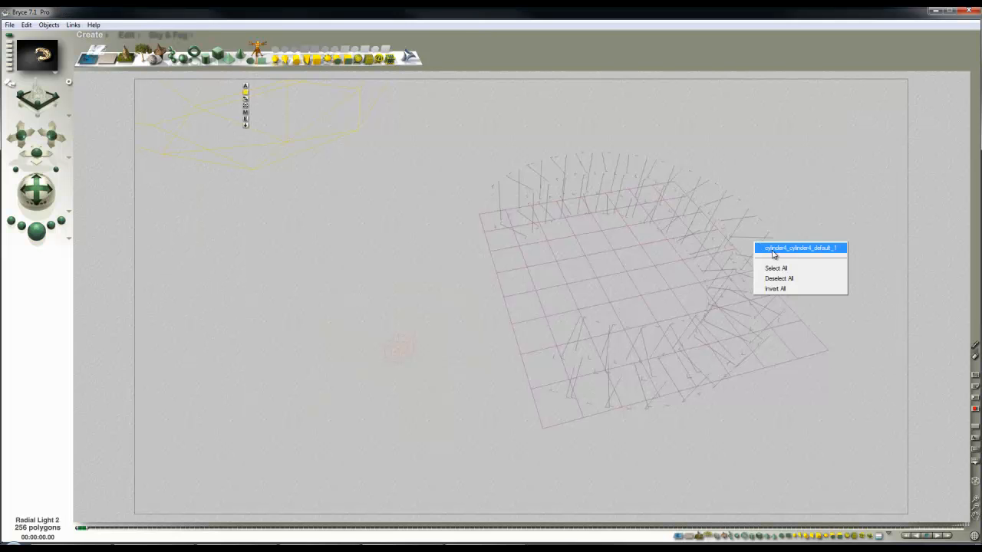
left_click(771, 251)
left_click(893, 362)
left_click(349, 275)
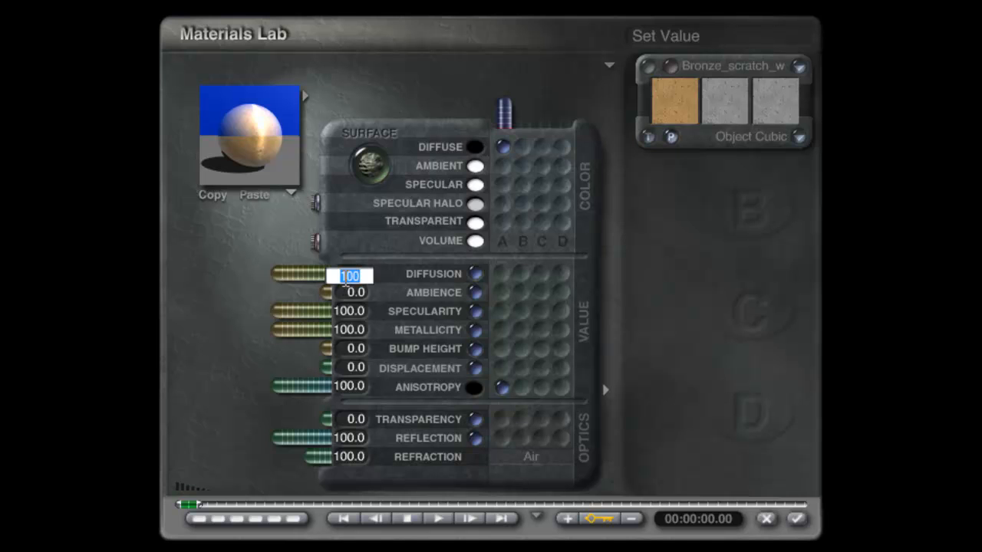
type("50")
key("Return")
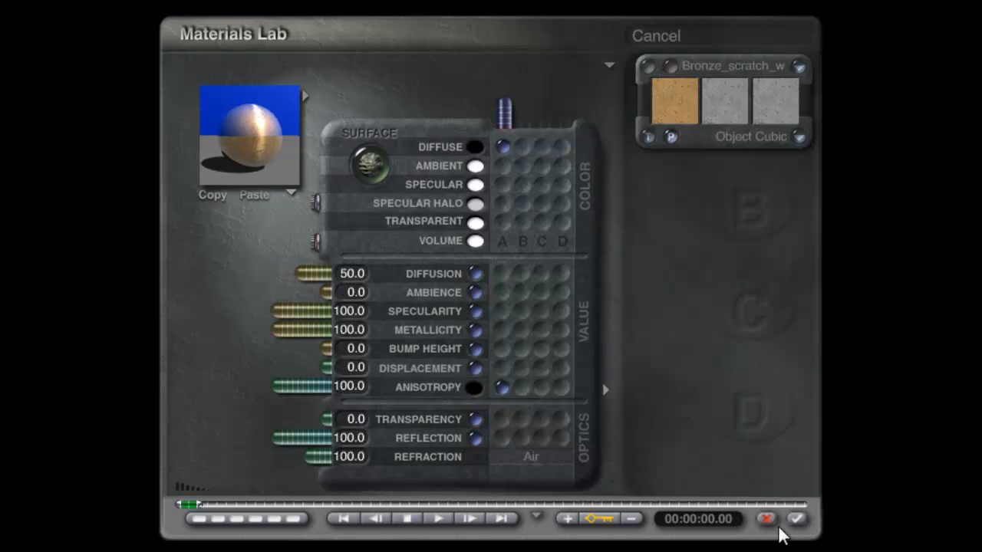
left_click(798, 522)
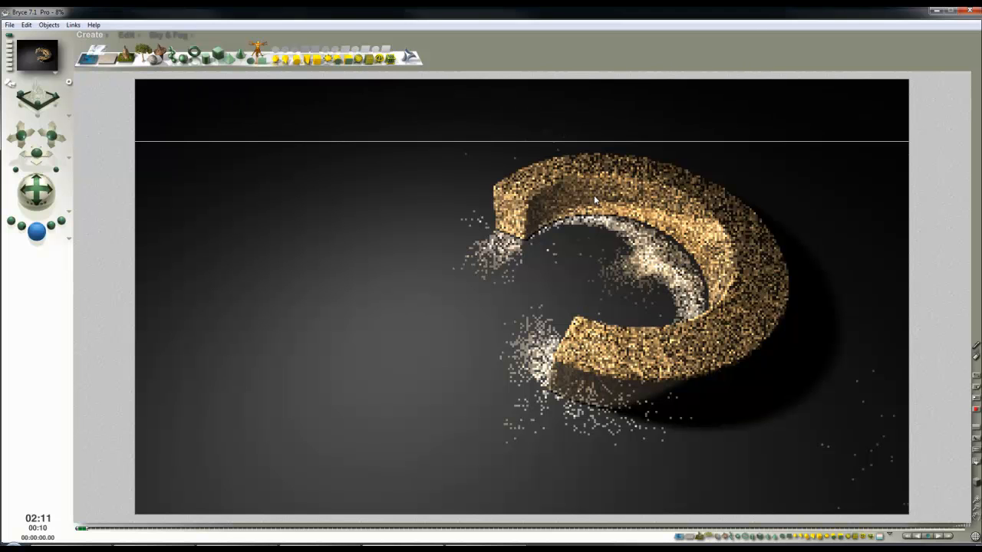
left_click(624, 240)
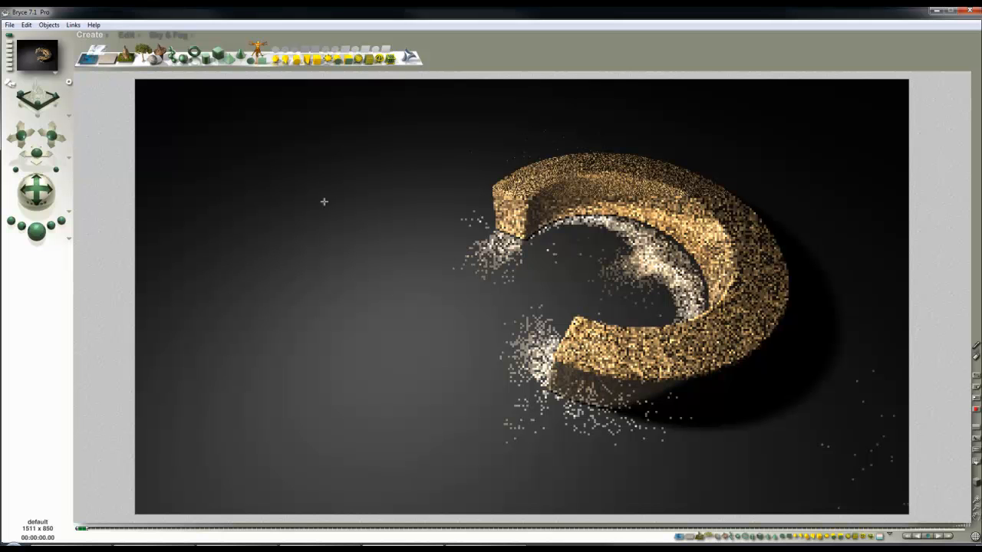
Step: Enable image-based lighting in the Sky Lab and load the HDRI file Treppenhalle2_1280.hdr
left_click(178, 33)
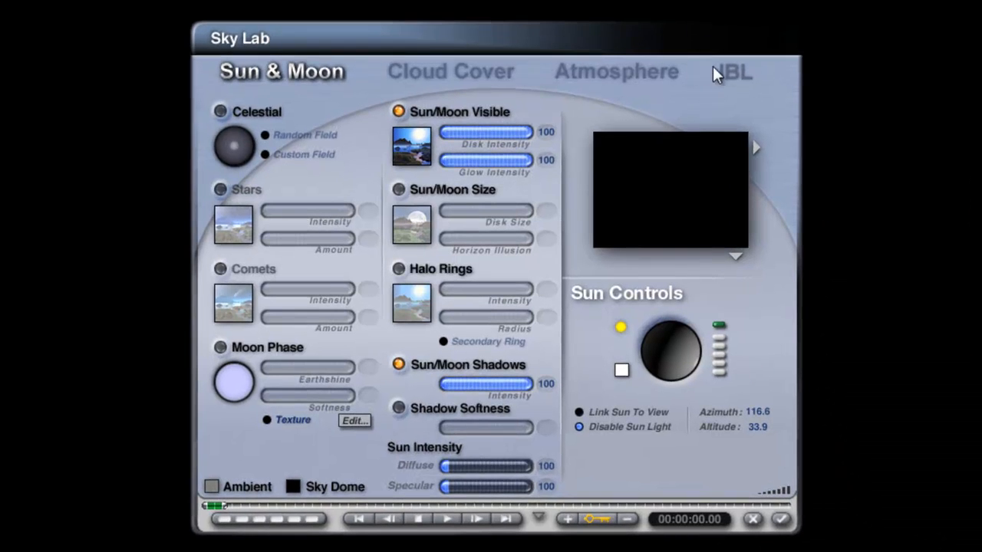
left_click(733, 73)
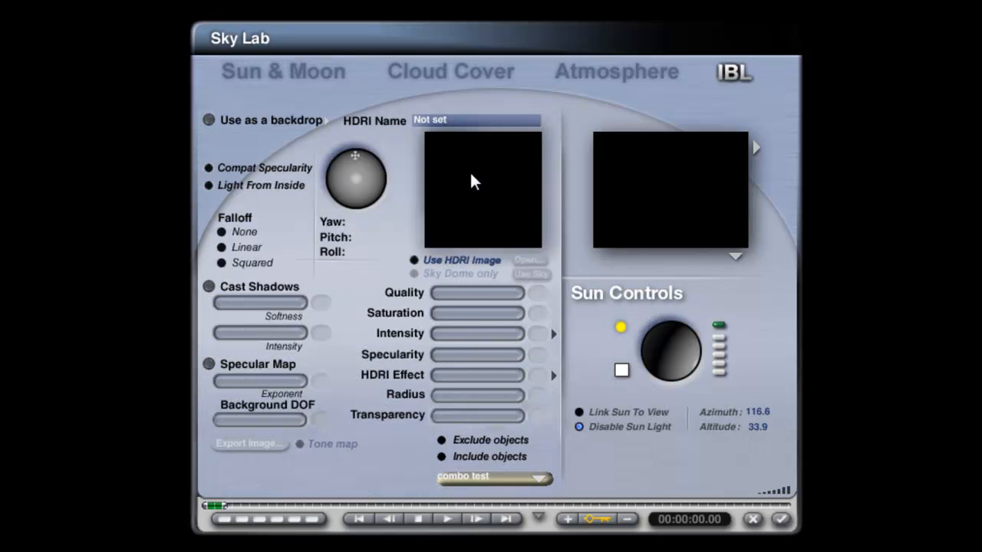
left_click(414, 260)
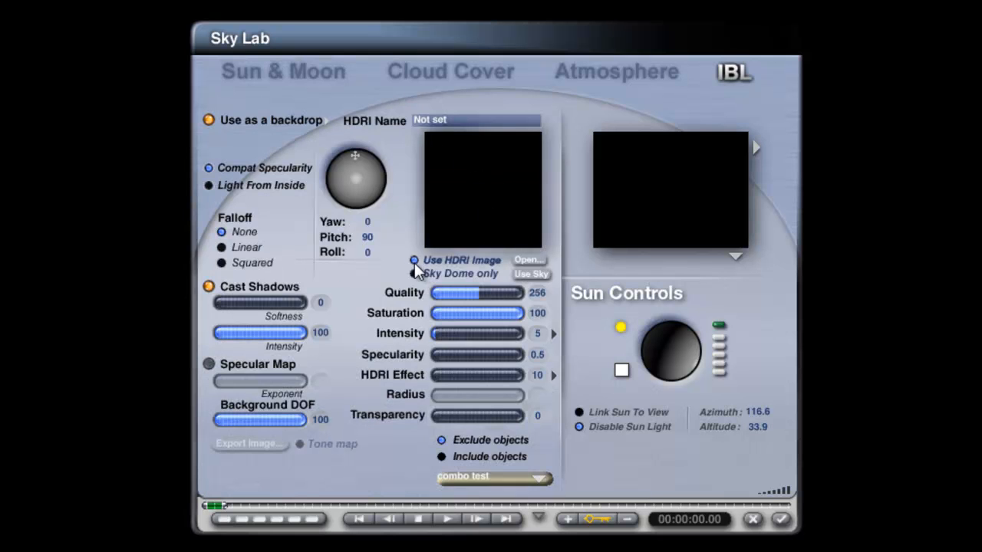
left_click(518, 259)
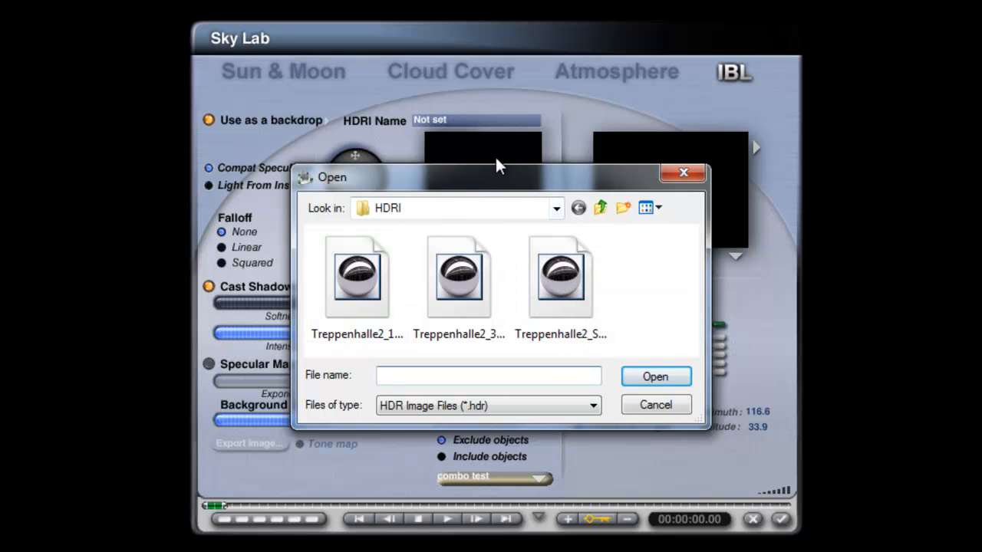
left_click(385, 264)
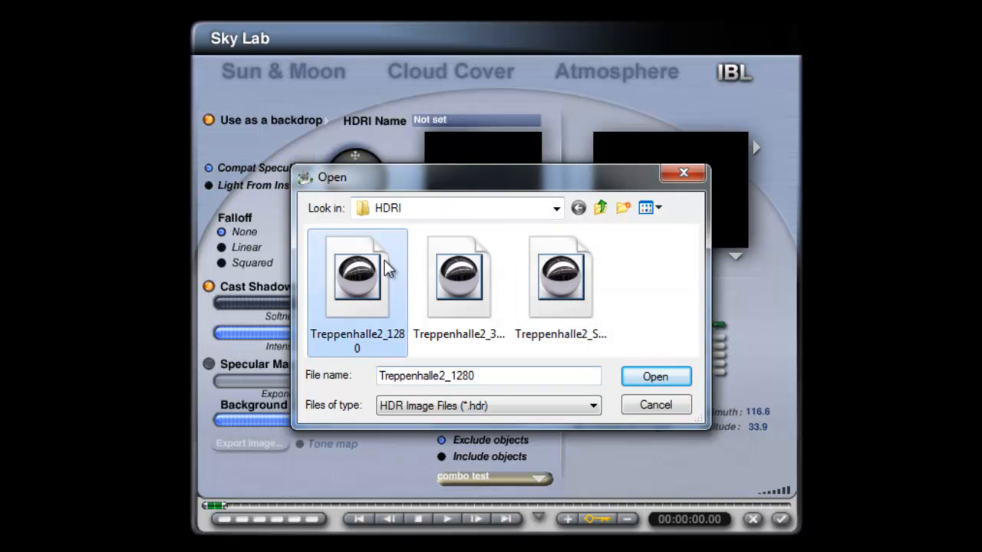
left_click(661, 378)
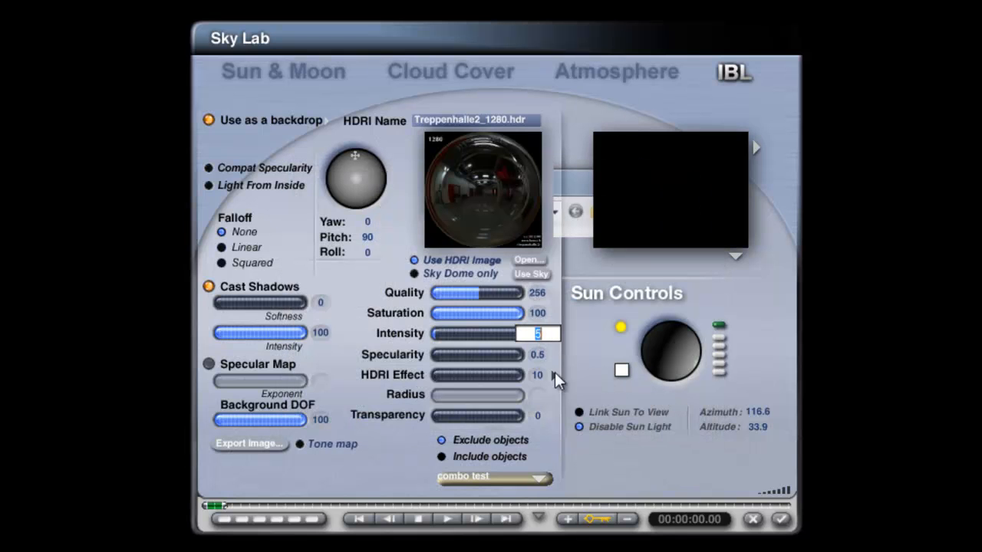
Step: Set the HDRI intensity to 20, the quality to 16, and both specularity and HDRI effect to 0
type("20")
key("Return")
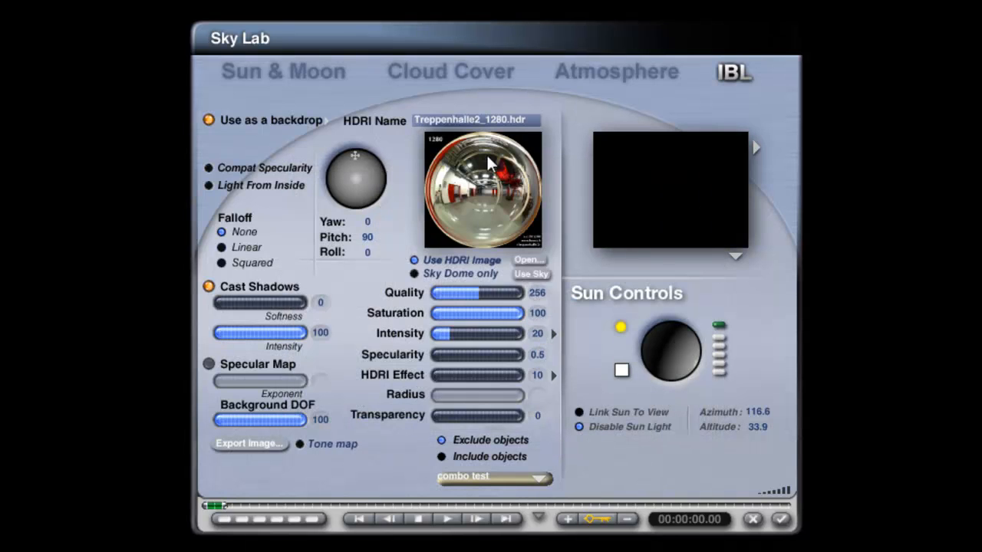
left_click_drag(482, 293, 438, 293)
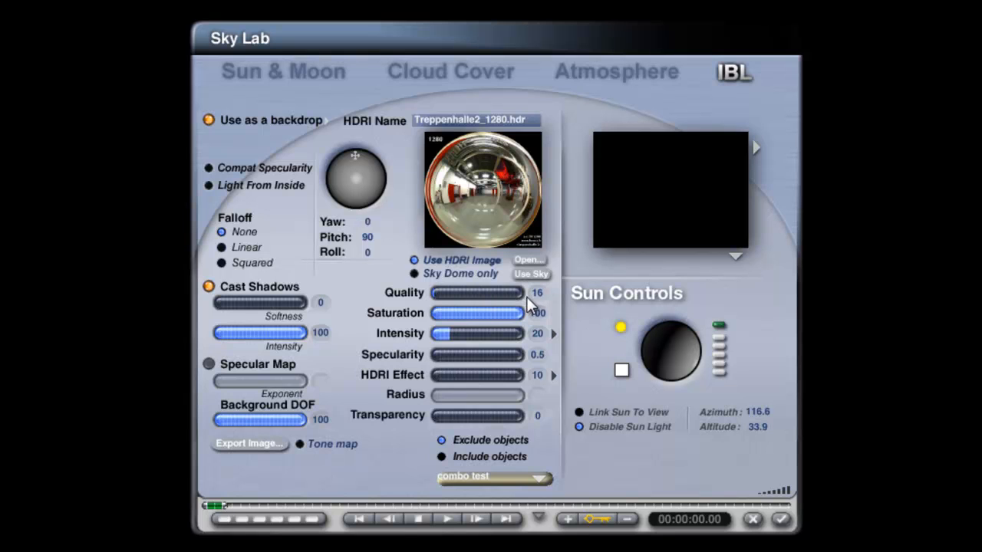
left_click(543, 356)
type("00")
key("Return")
Step: Set the HDRI backdrop mode to Add to sky and show the actual scene in the sky preview
left_click(327, 121)
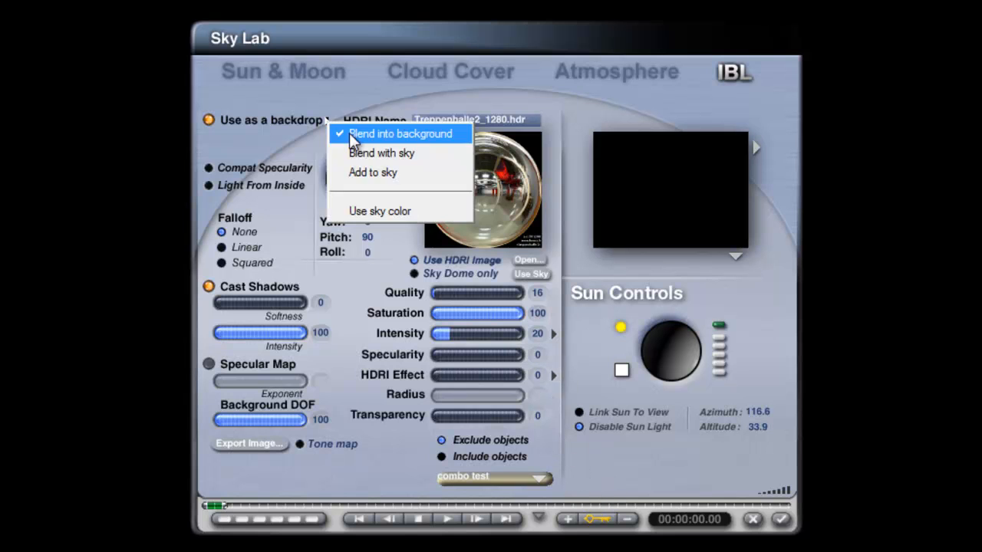
left_click(371, 174)
left_click(733, 260)
left_click(736, 282)
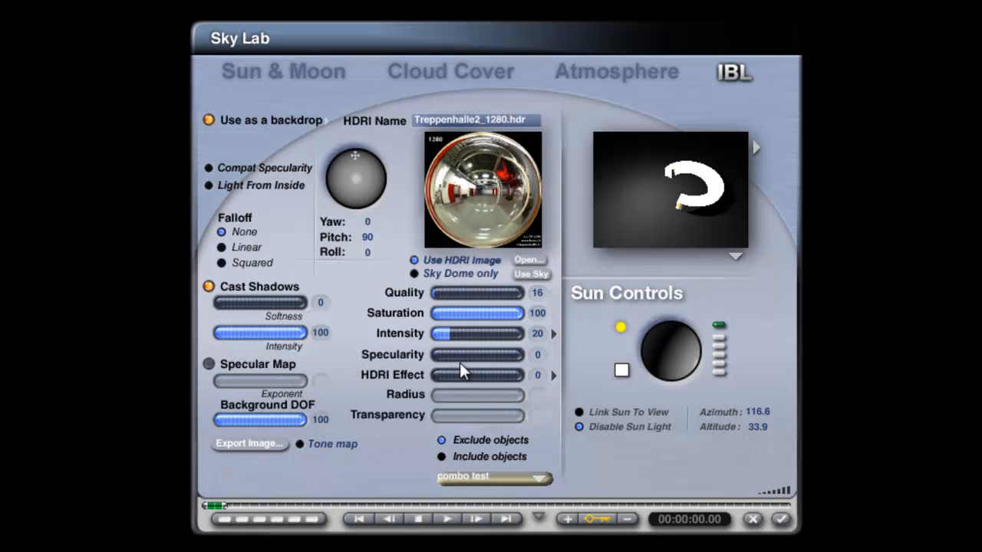
Step: Adjust the HDRI Effect option, apply the sky settings and run a test render
left_click(555, 374)
left_click(583, 355)
left_click(779, 519)
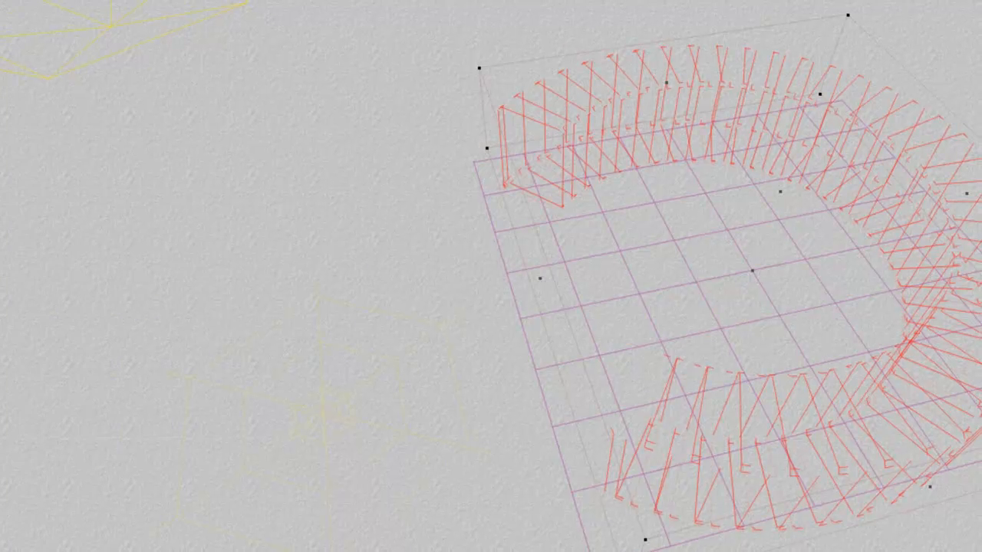
key("ctrl+r")
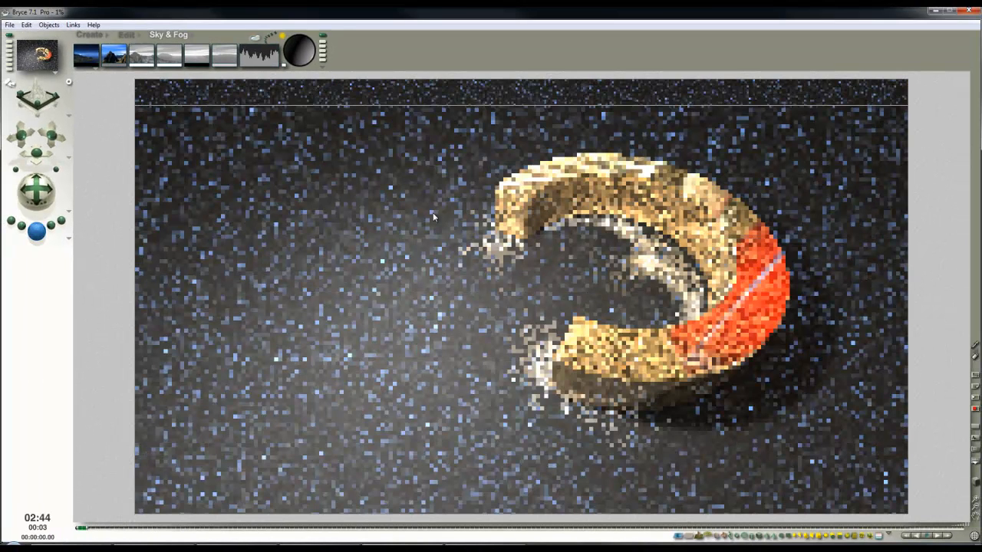
left_click(435, 194)
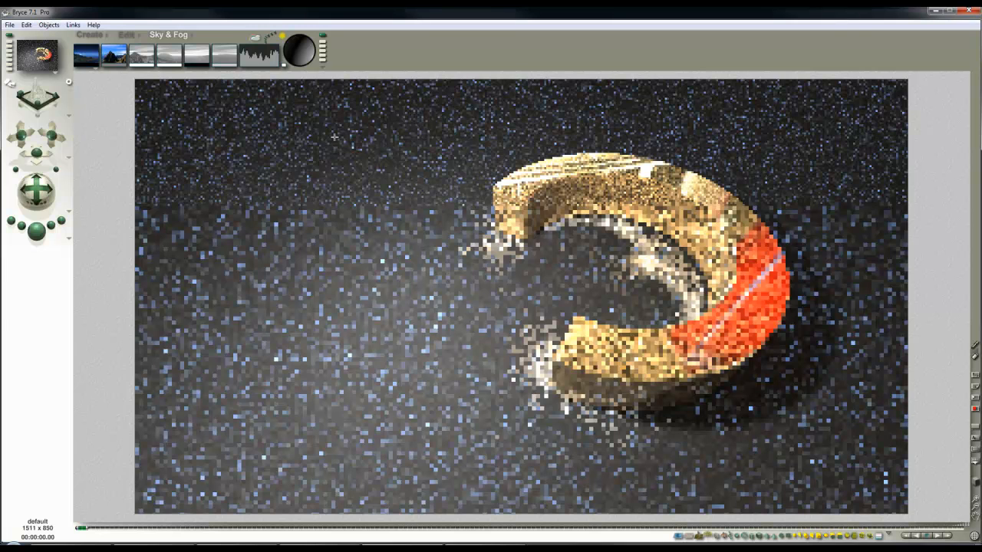
Step: Rotate the HDRI to a yaw of about 192.6 with pitch 90, apply it and re-render the scene
left_click(256, 37)
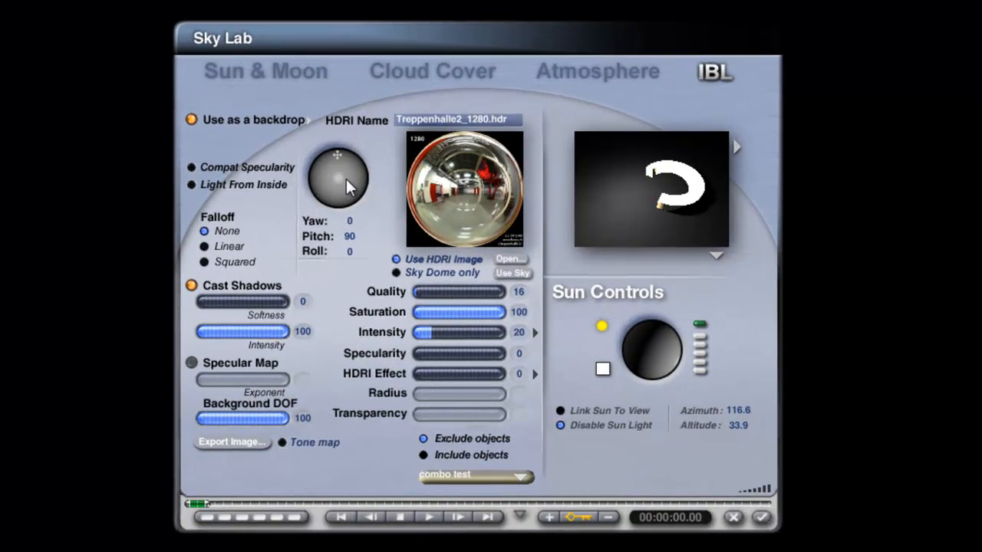
left_click_drag(346, 179, 342, 181)
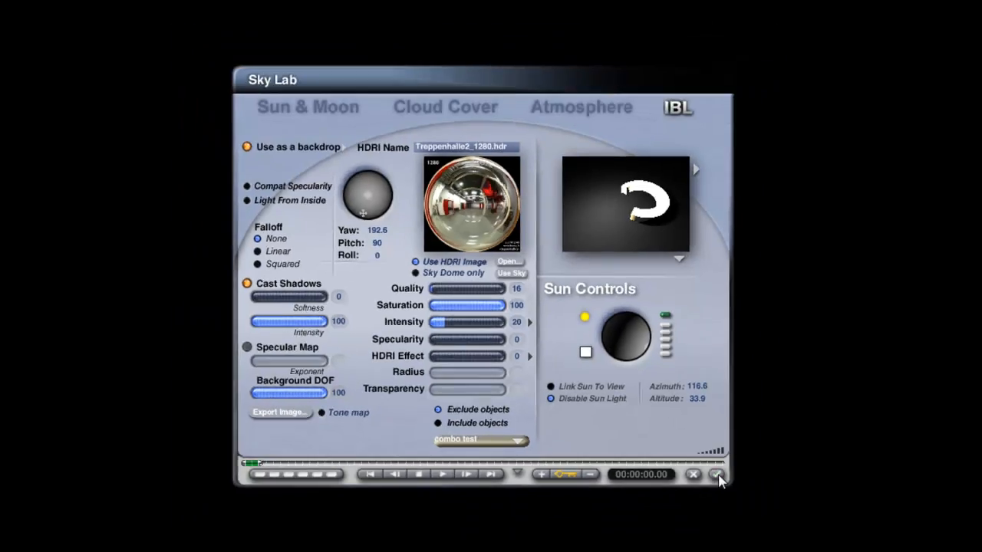
left_click(761, 517)
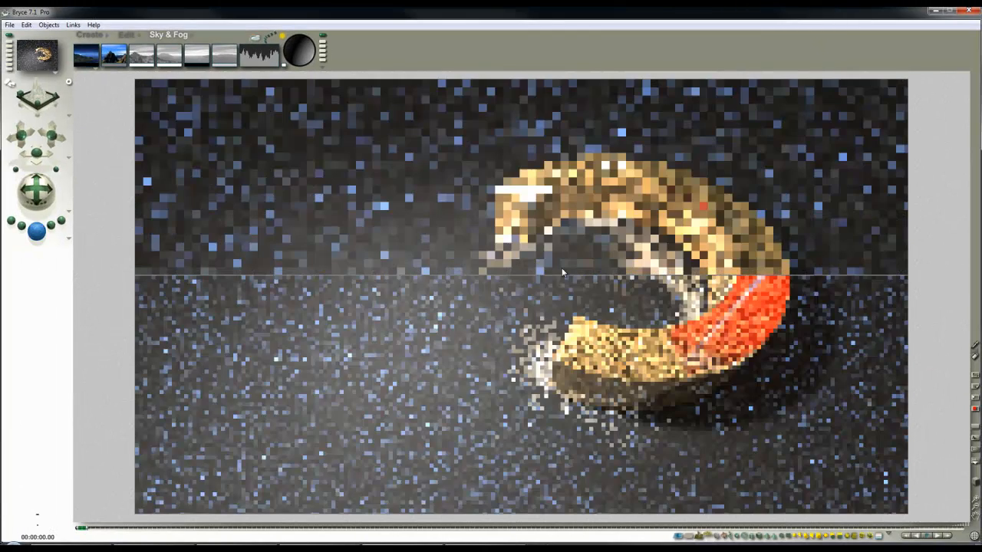
left_click(477, 288)
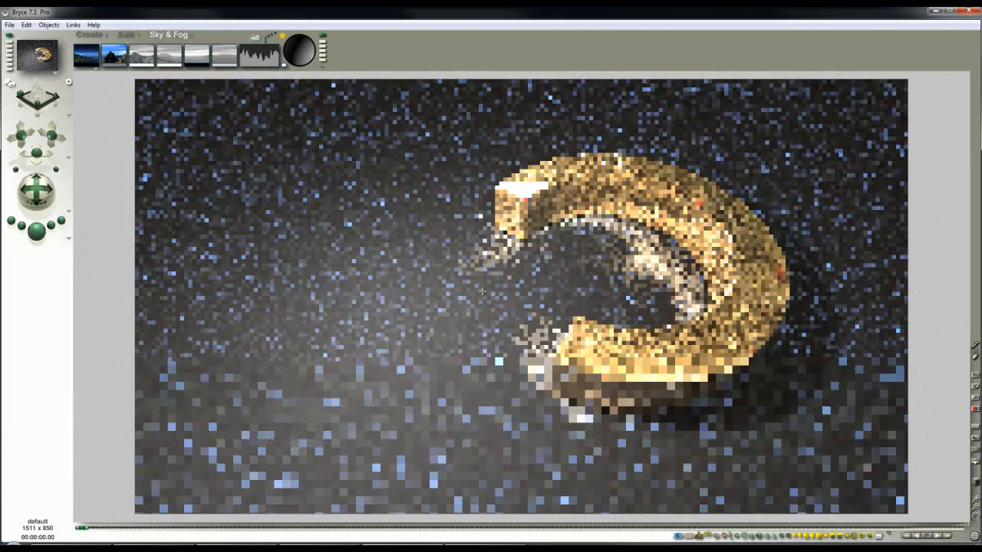
Step: Switch to the top view and add another radial light to the scene
left_click(482, 292)
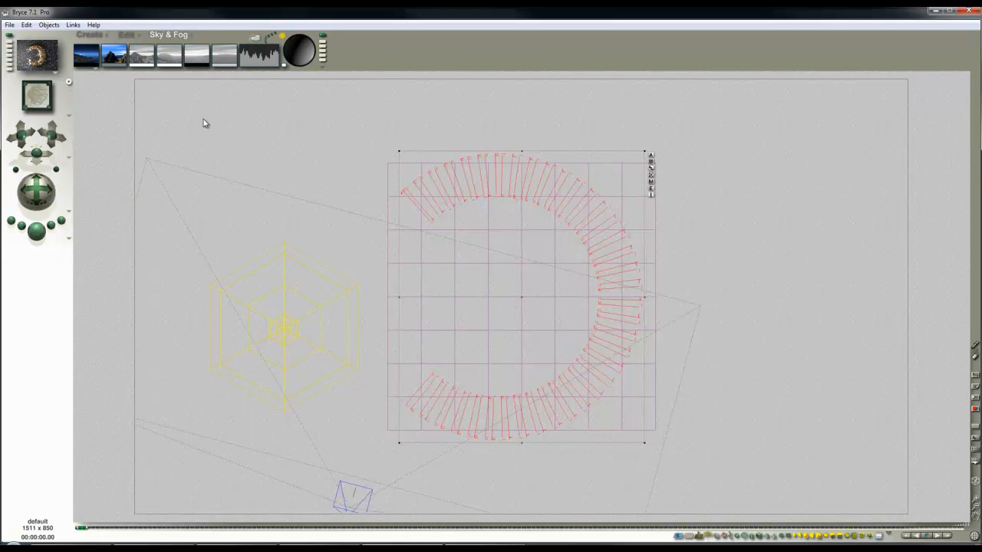
left_click(98, 35)
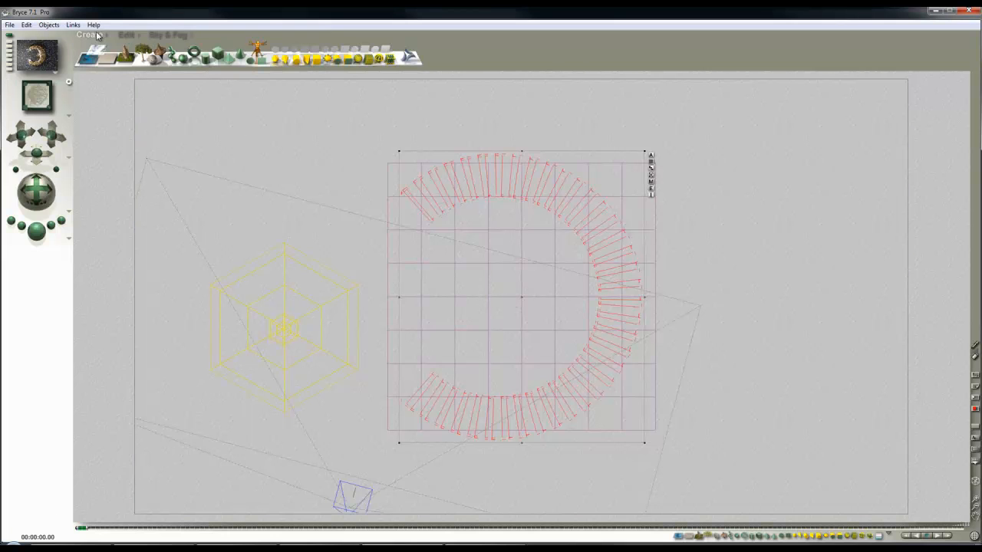
left_click(278, 61)
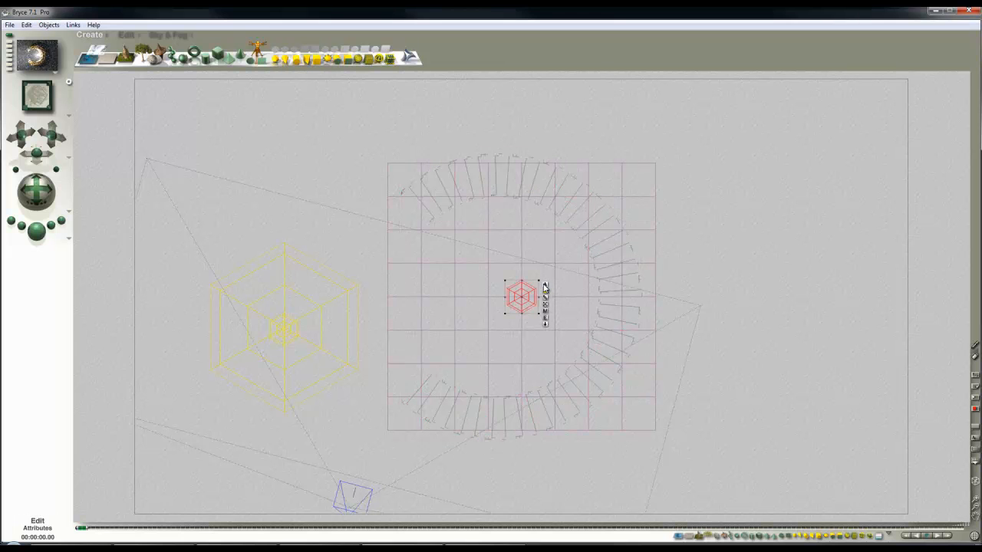
Step: Rename the new radial light as TA blackout in its object attributes
left_click(545, 287)
type("TA B")
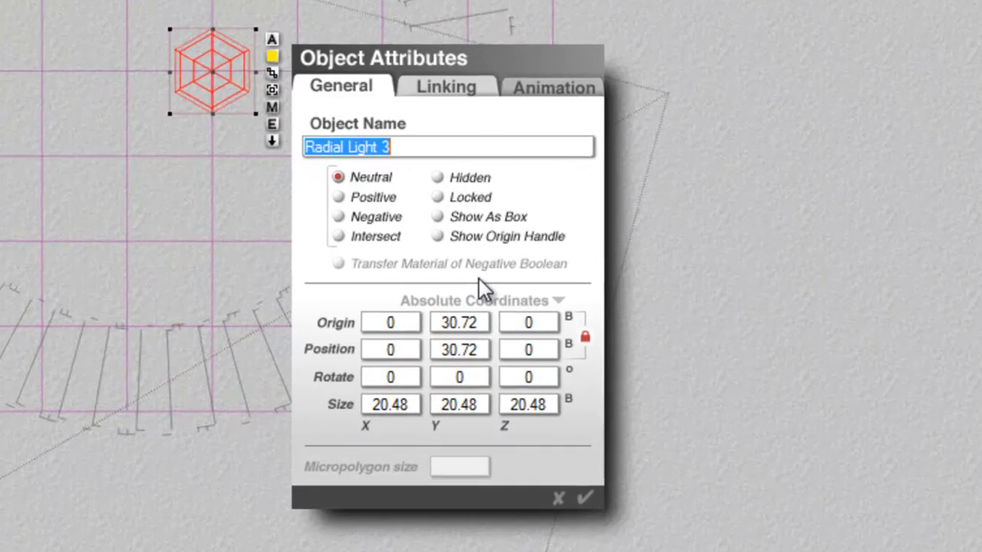
key("BackSpace")
type("ba")
key("BackSpace")
type("lackout")
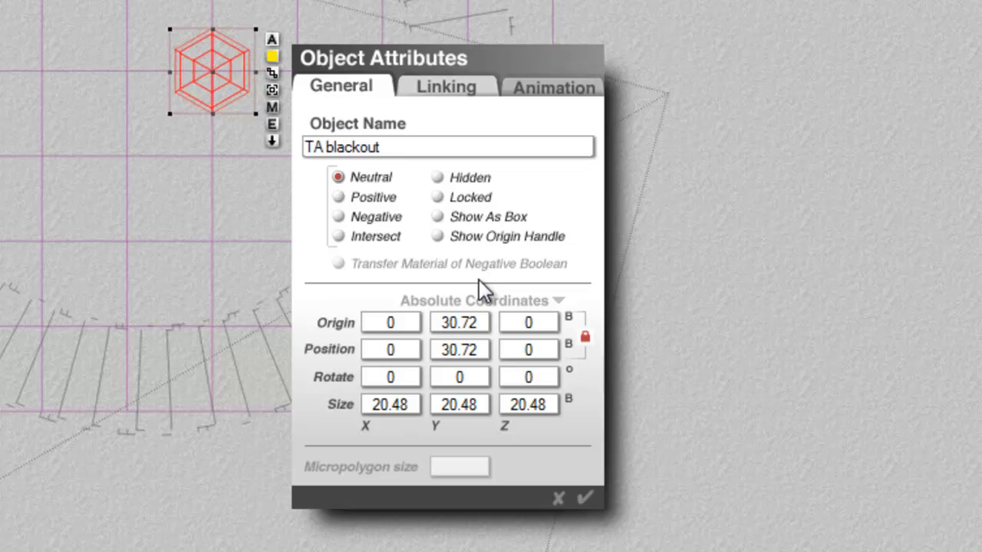
left_click(586, 497)
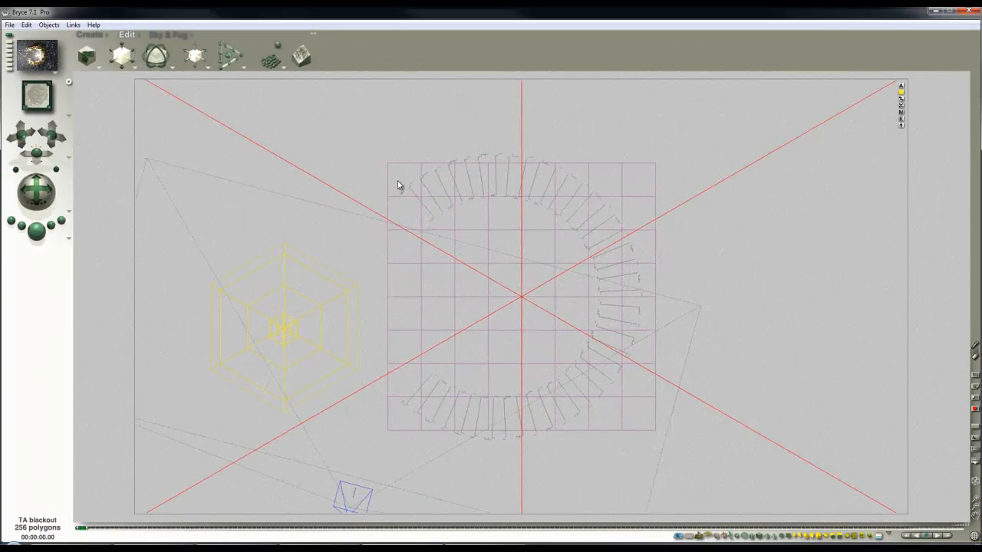
Step: Return to the perspective view and turn on True Ambience Optimization for the TA blackout light
key("1")
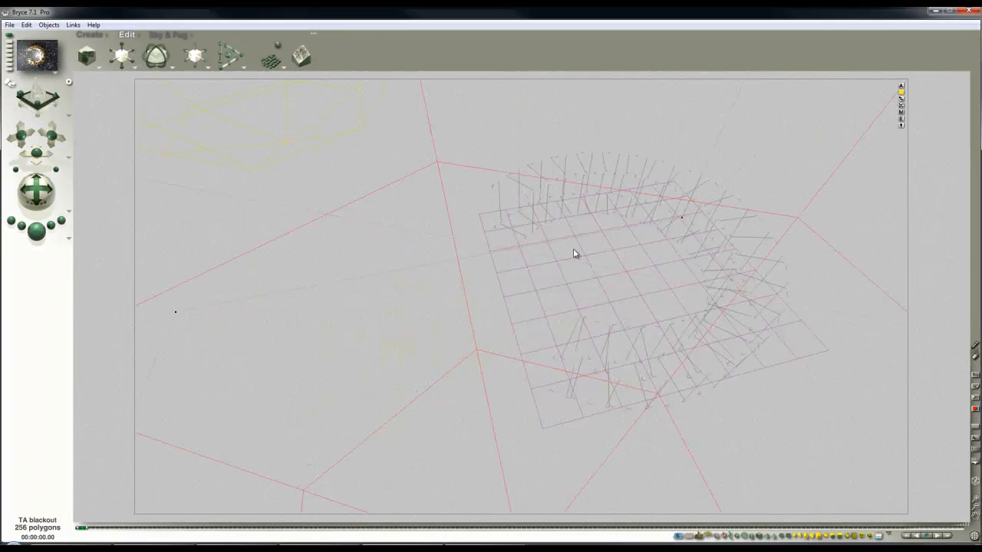
left_click(901, 119)
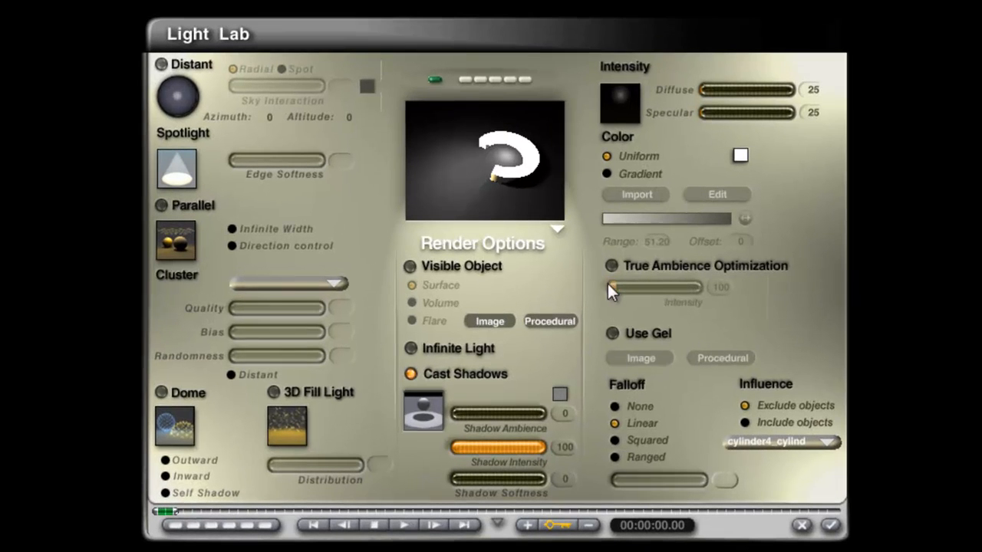
left_click(611, 266)
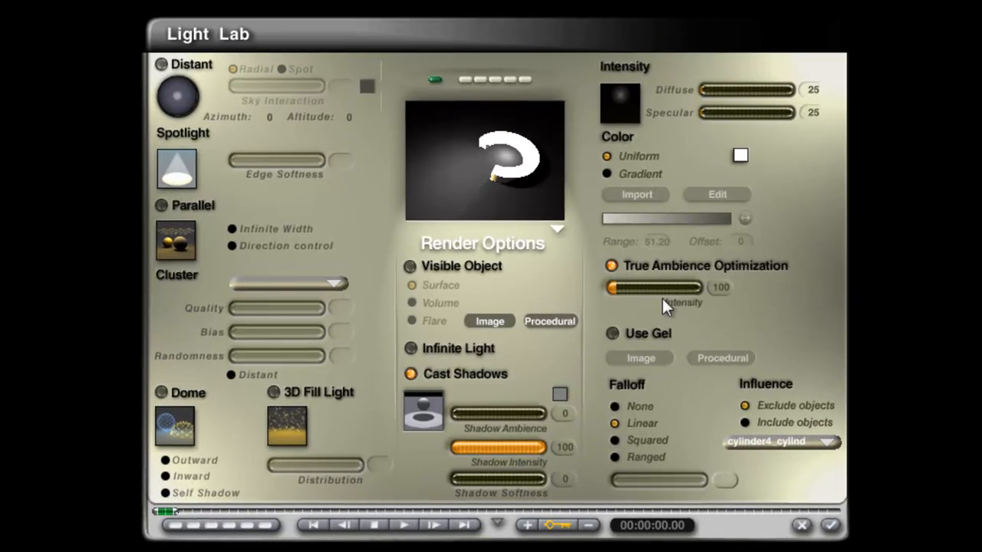
Step: Give the light a black procedural gel by changing the material's shading mode and setting diffusion and transparency to 0, and apply the light settings
left_click(612, 334)
left_click(725, 357)
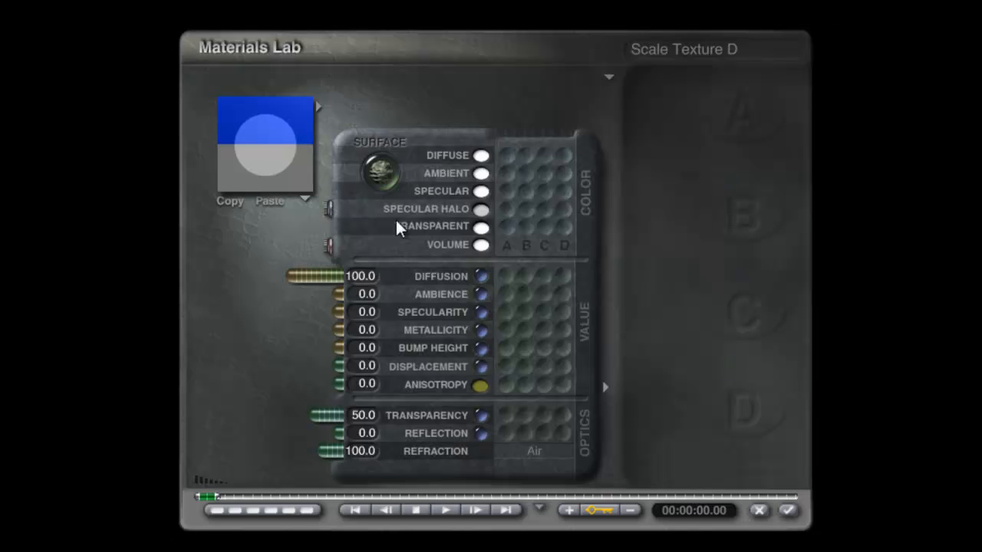
left_click(610, 78)
left_click(625, 91)
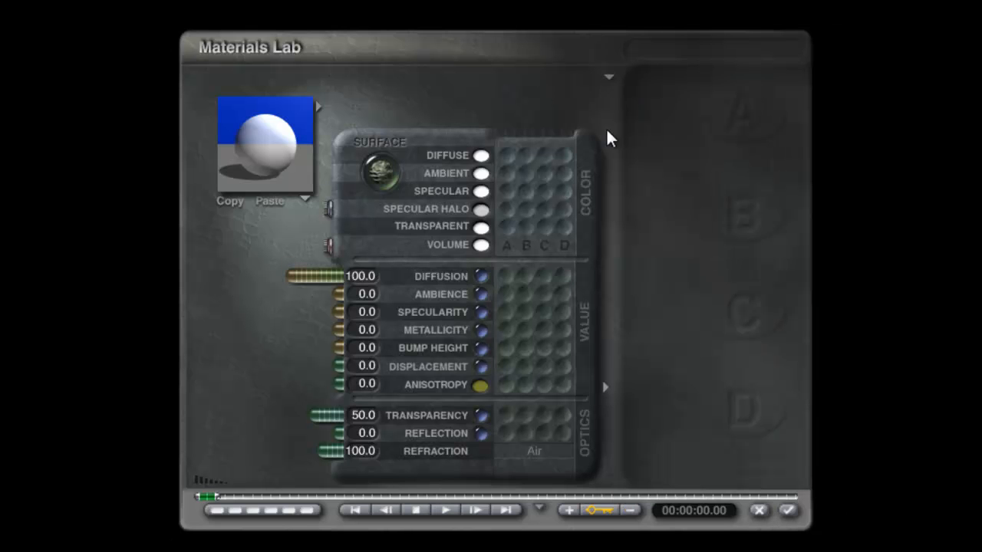
left_click_drag(298, 279, 373, 374)
left_click_drag(329, 416, 372, 421)
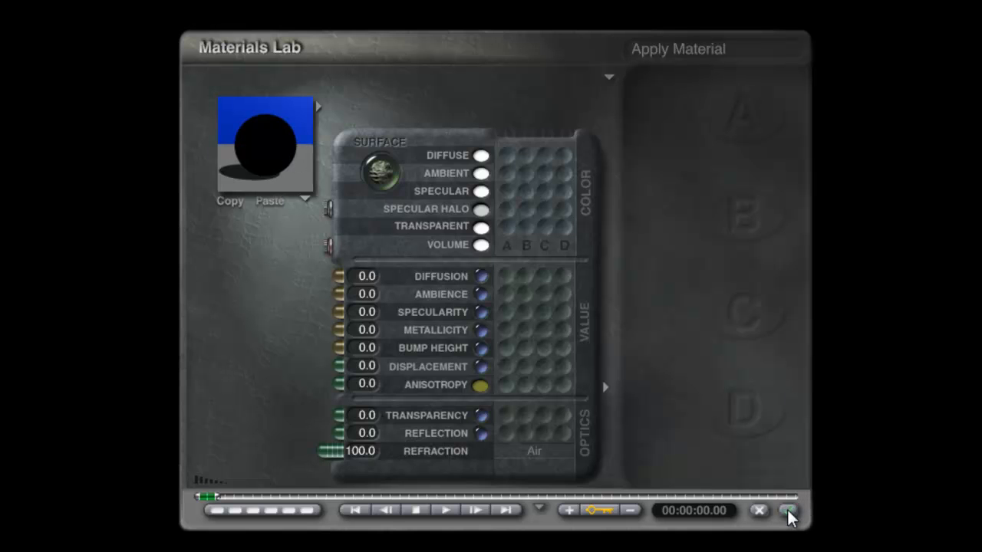
left_click(790, 517)
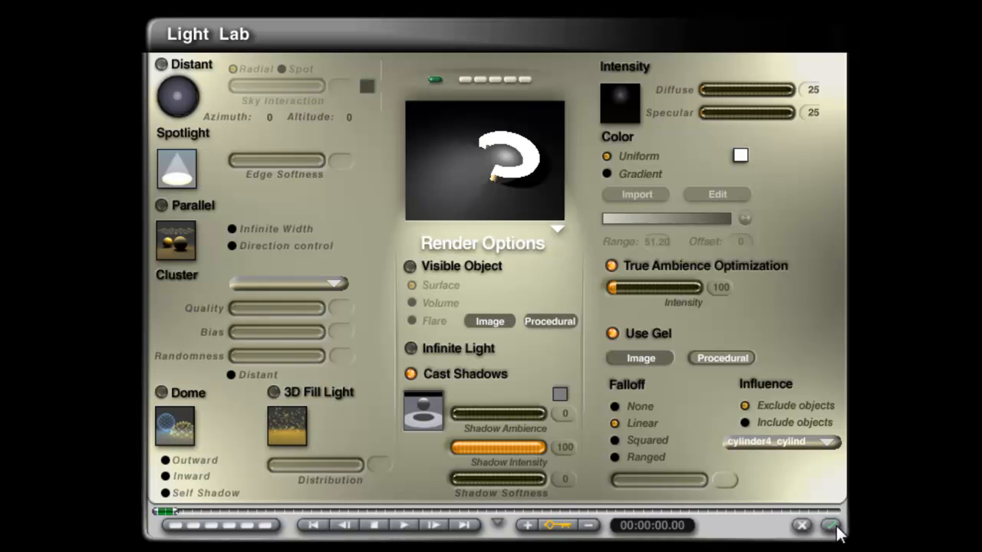
left_click(831, 528)
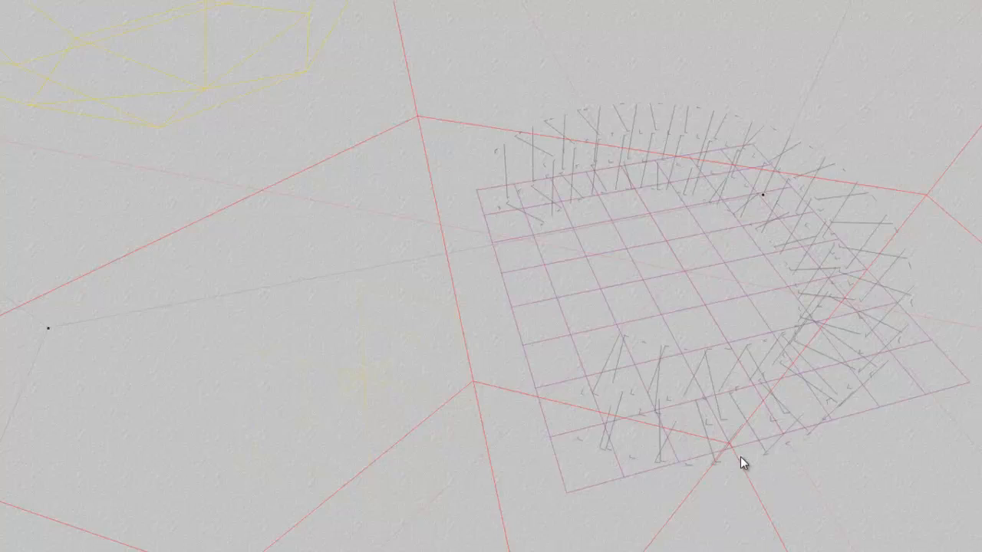
Step: Test-render the scene and refine two small areas on the arc's outer right side to examine the reflections
left_click(36, 230)
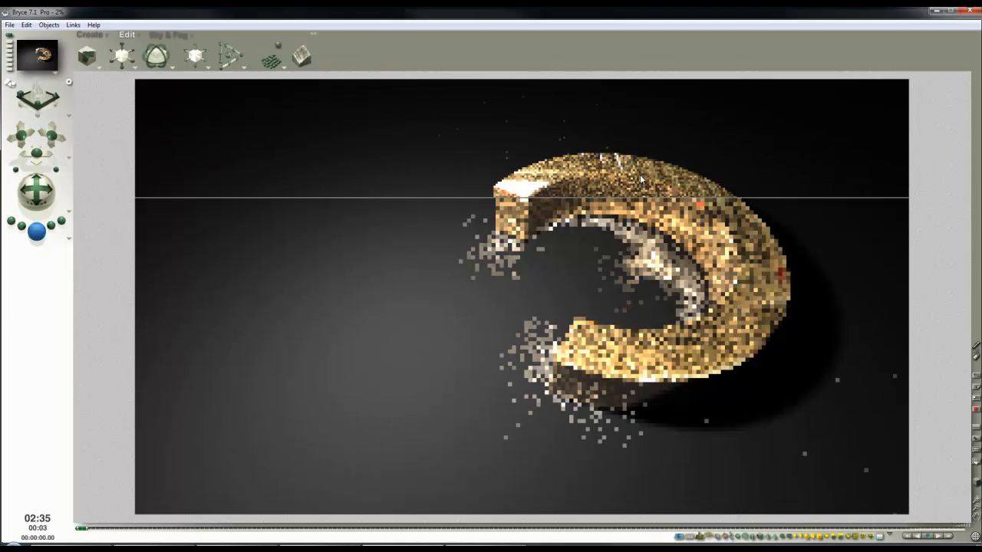
left_click(538, 197)
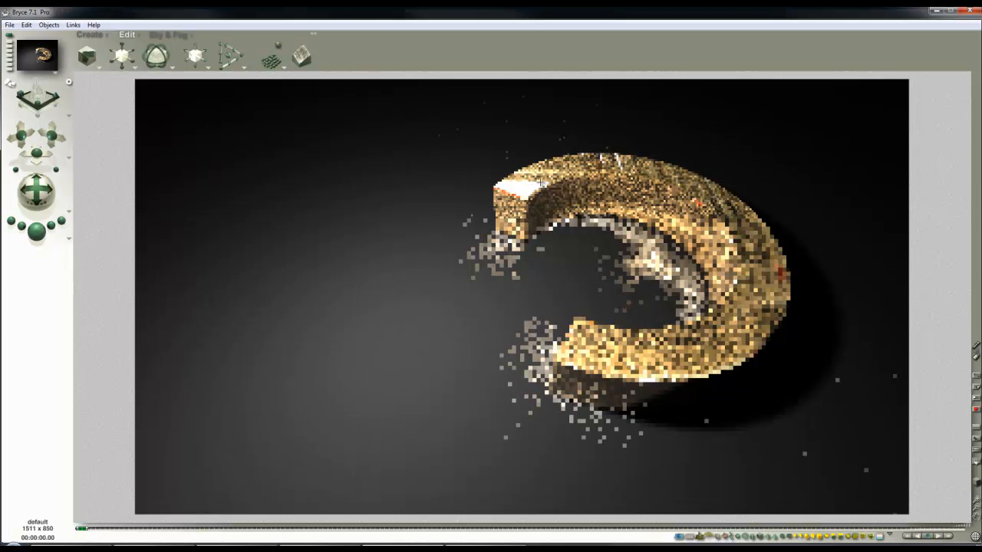
left_click_drag(750, 238, 689, 184)
left_click(682, 192)
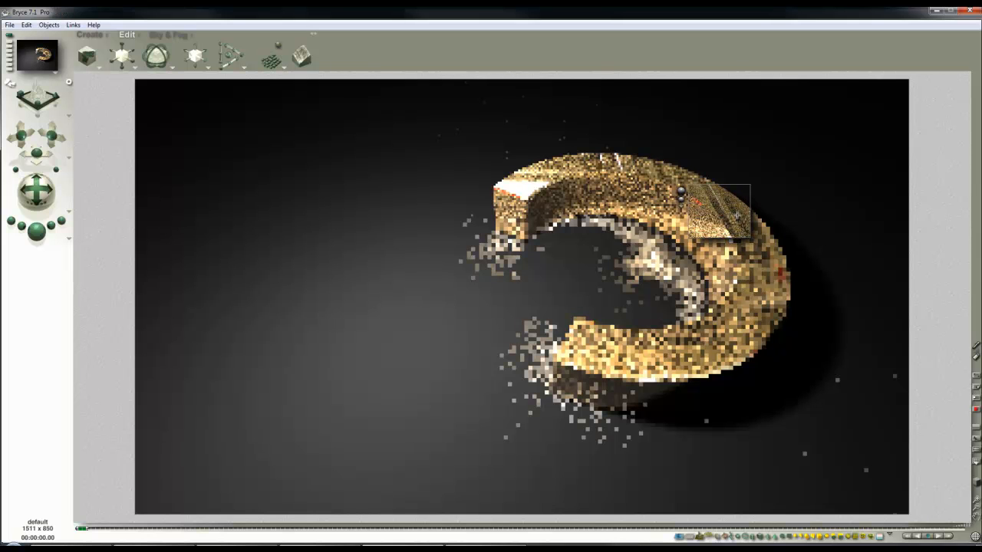
left_click_drag(789, 290, 731, 242)
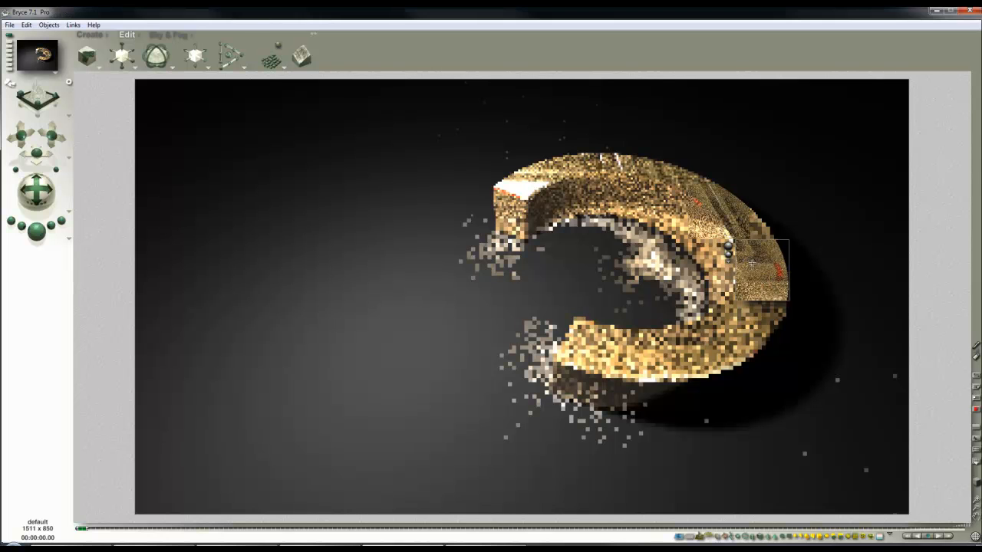
left_click(590, 208)
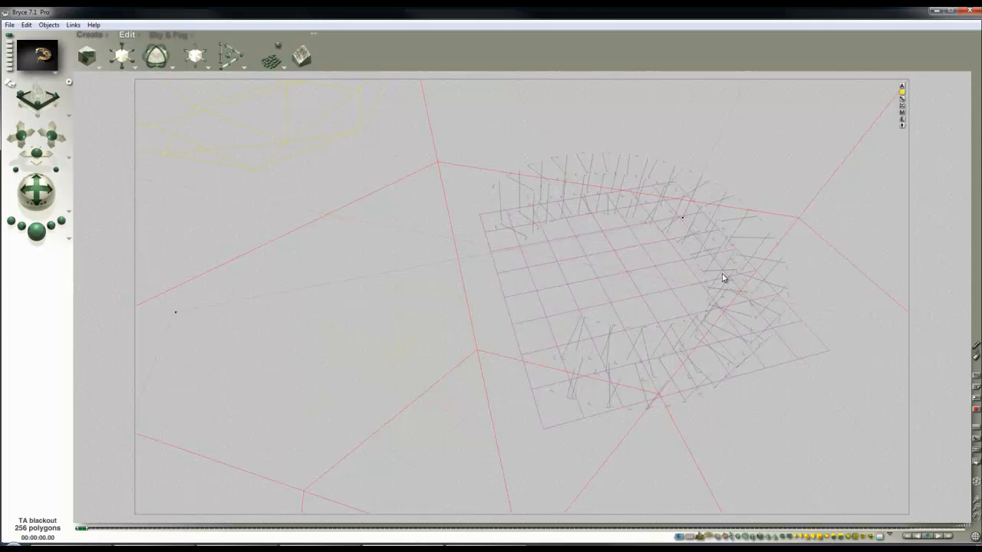
Step: Select the bronze arc and set its material's specular halo colour to a lightness of 134
right_click(738, 251)
left_click(767, 254)
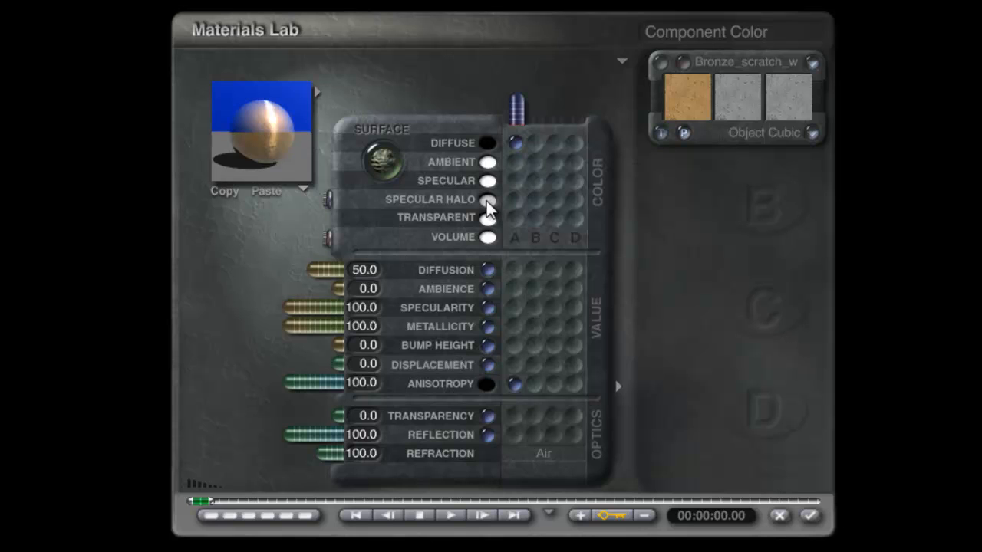
left_click(489, 201)
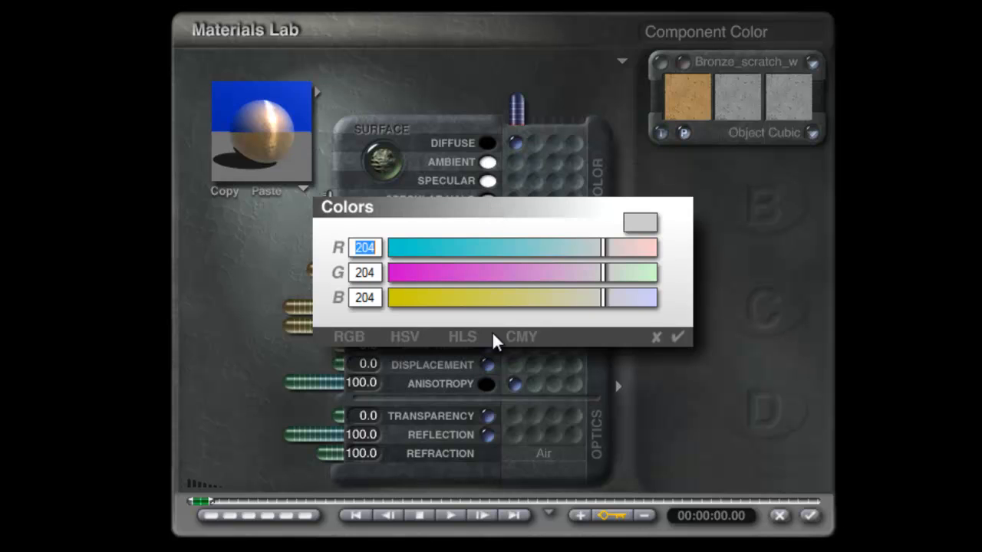
left_click(460, 338)
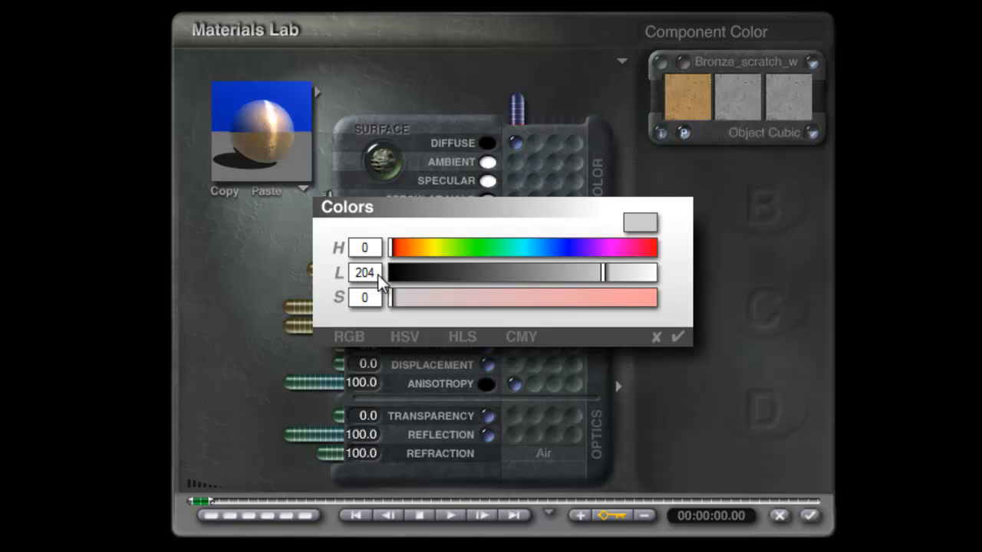
left_click_drag(598, 274, 529, 284)
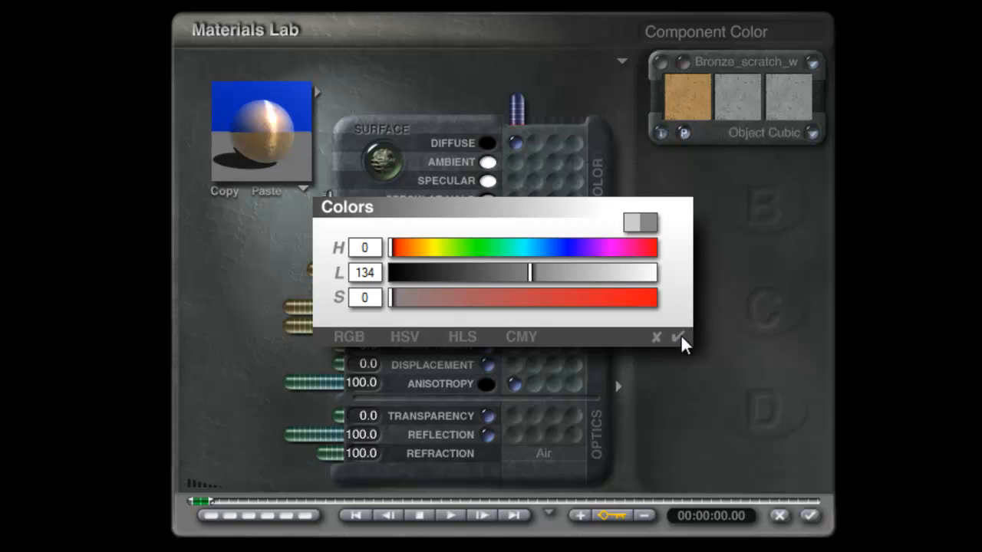
left_click(809, 515)
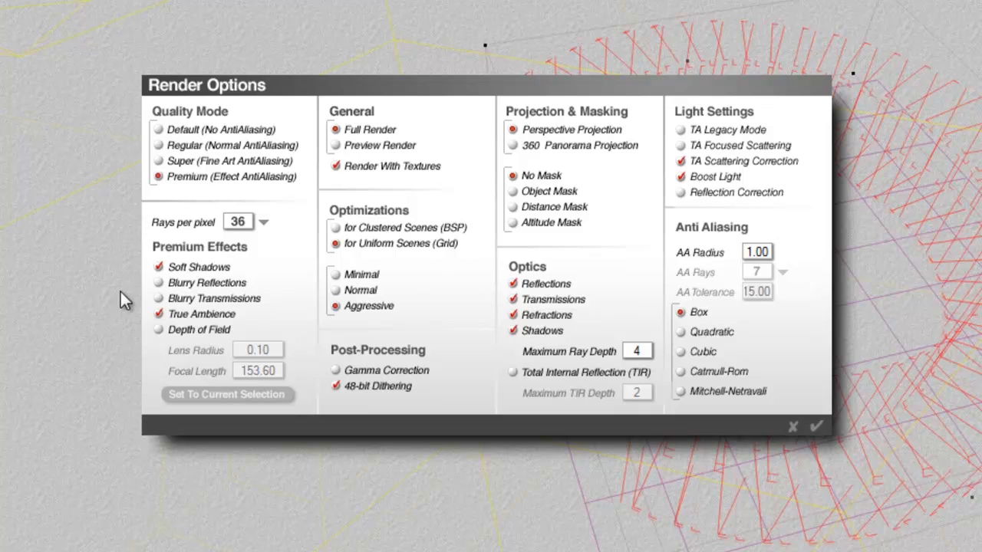
Step: Enable Blurry Reflections in the render options and run a test render of the scene
left_click(165, 283)
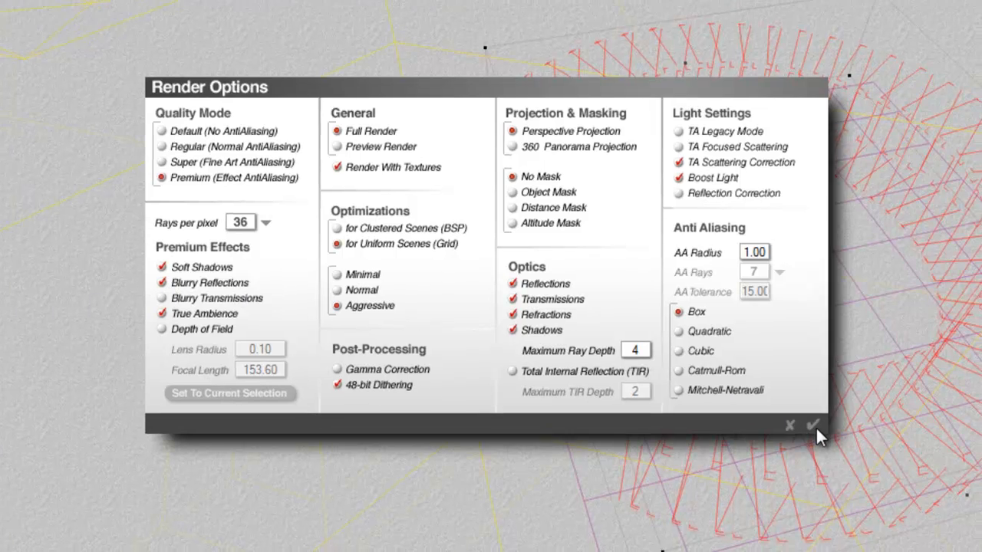
left_click(816, 426)
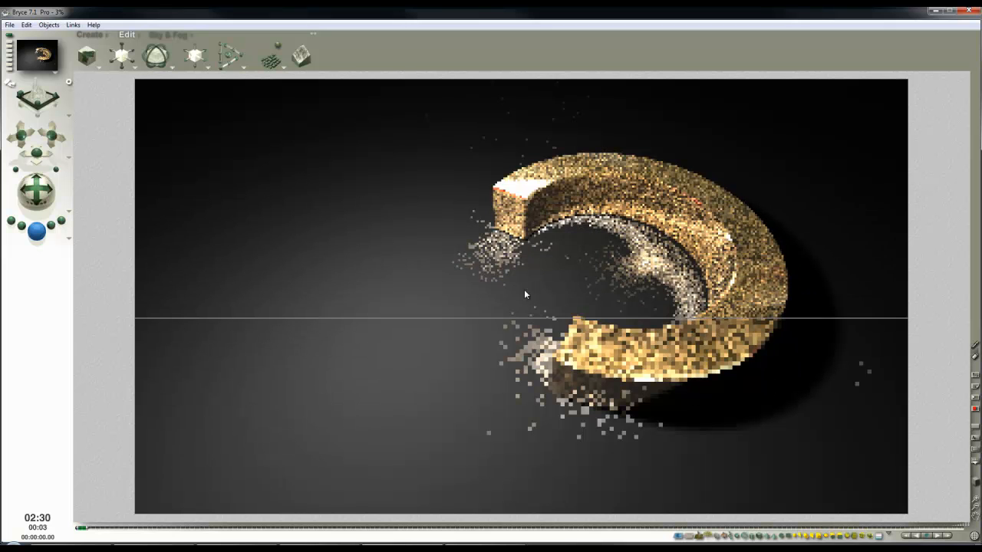
left_click(467, 311)
key("Escape")
Step: Apply the "Metal, scratched" material from the P41 metals library to the ground plane and test-render the scene
right_click(543, 308)
left_click(552, 314)
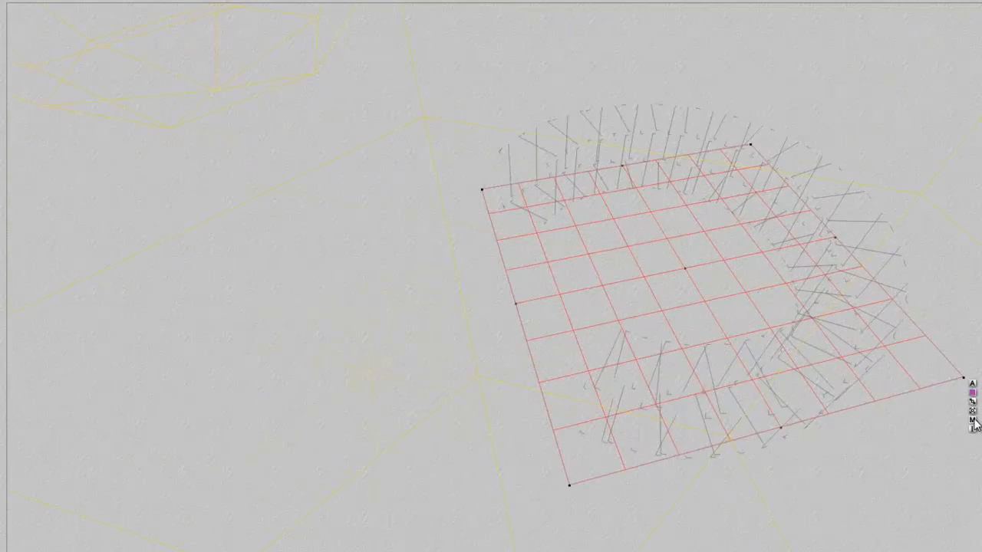
left_click(835, 382)
left_click(323, 89)
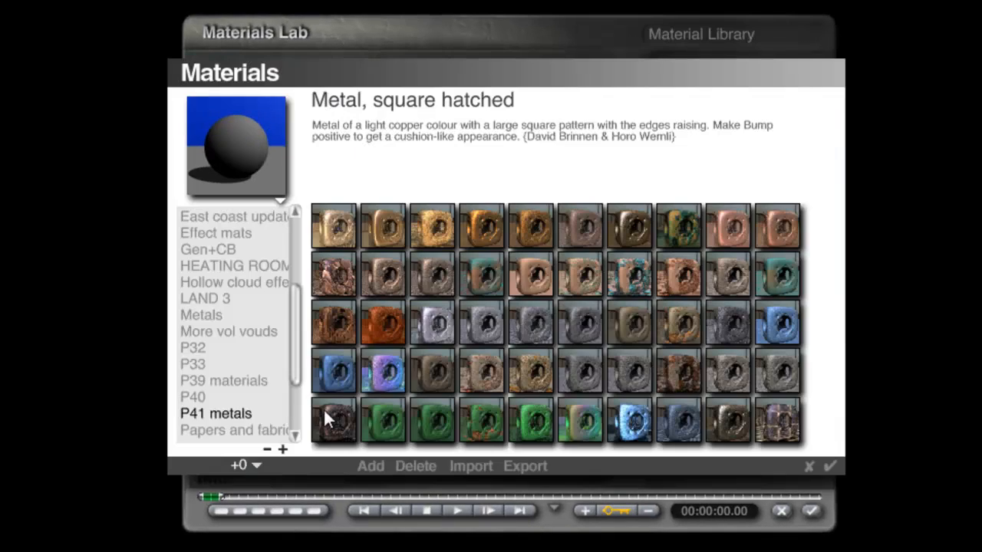
left_click(580, 371)
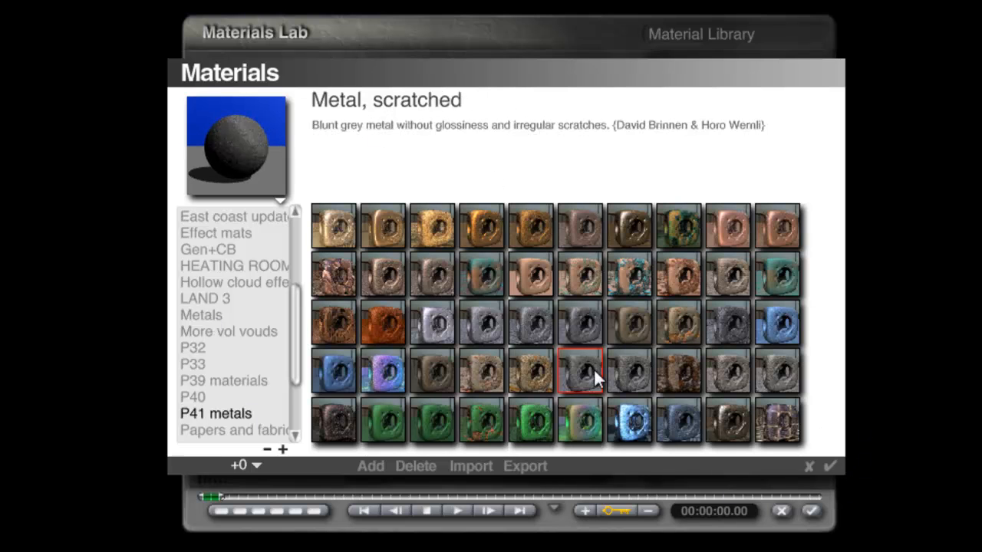
left_click(830, 466)
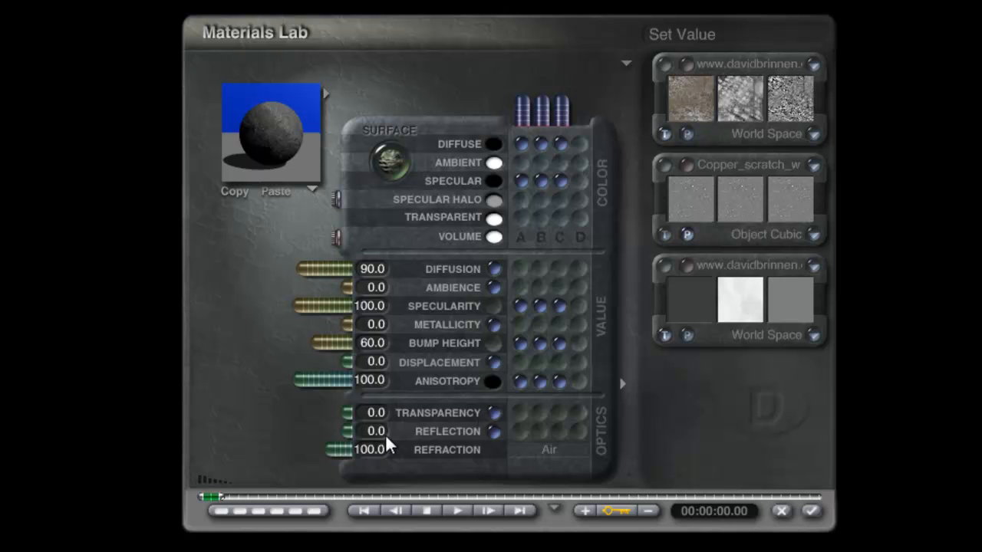
left_click(813, 513)
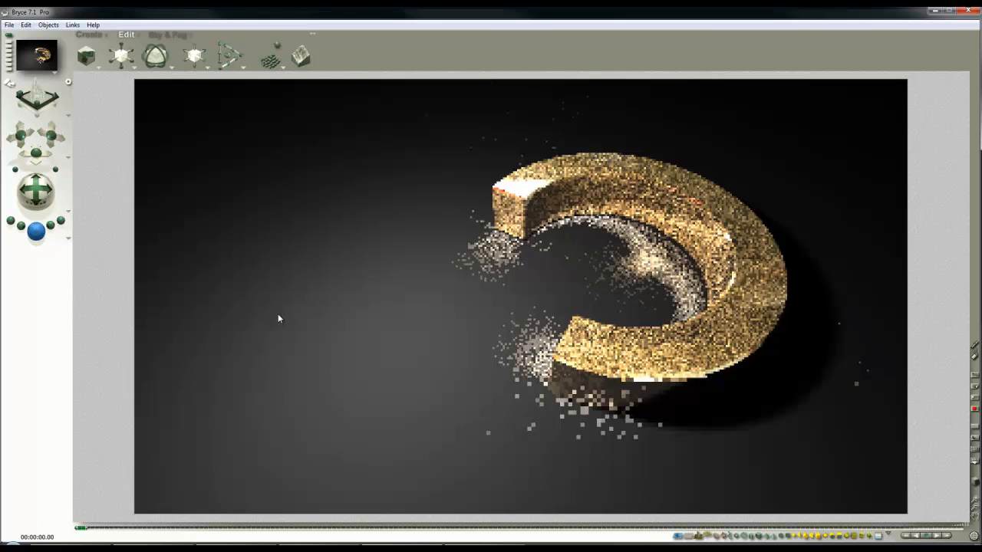
key("ctrl+r")
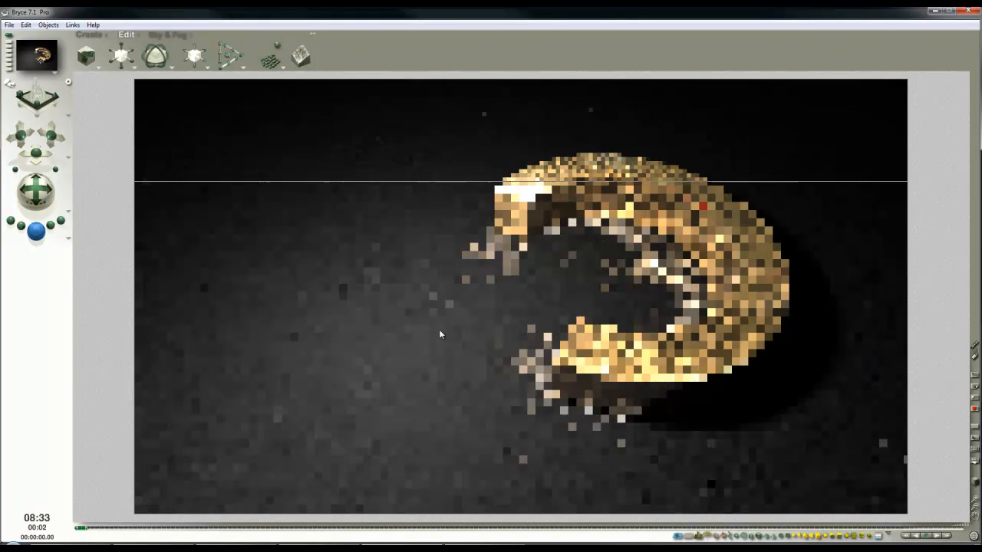
left_click(392, 278)
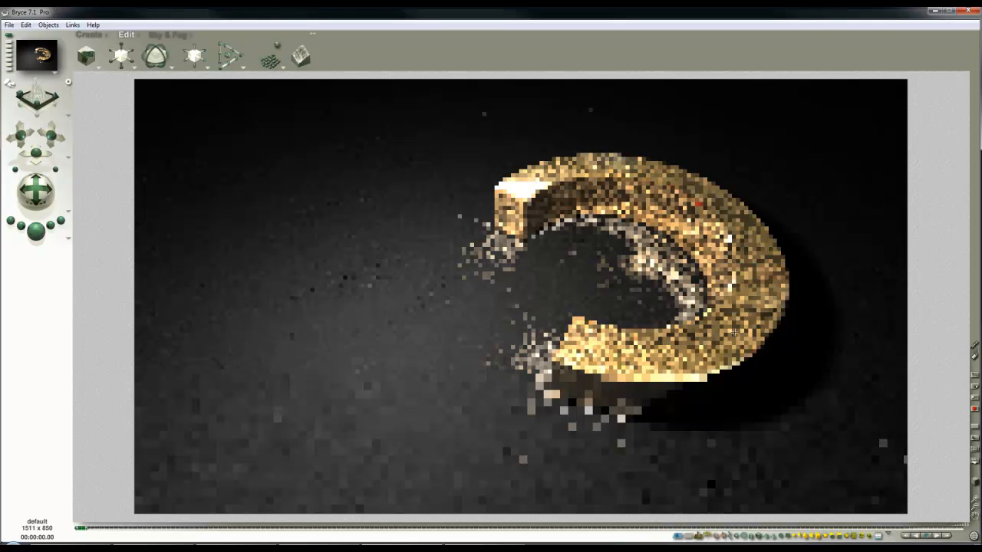
Step: Set the document resolution to 700 x 394 and render the scene
left_click(9, 25)
left_click(43, 49)
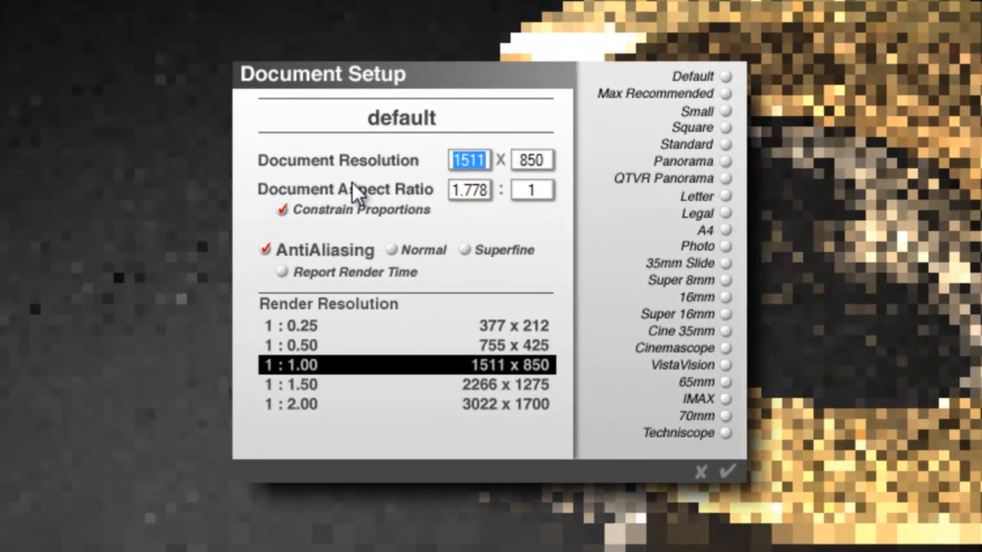
type("700")
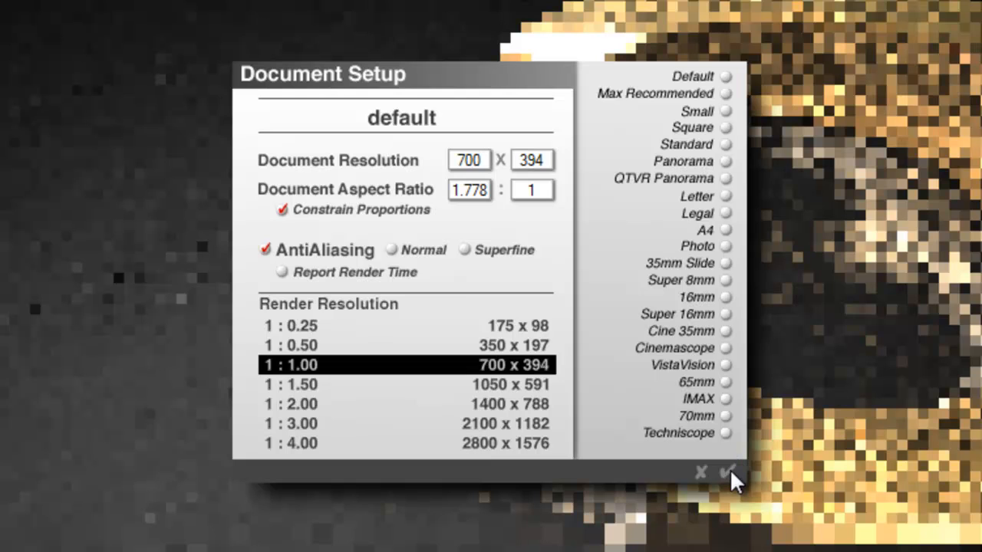
left_click(729, 471)
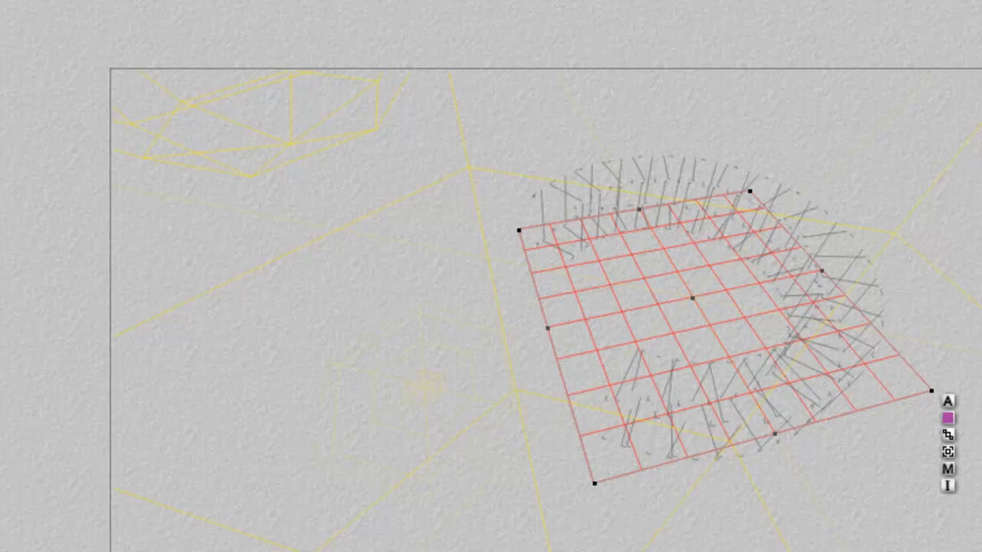
key("ctrl+r")
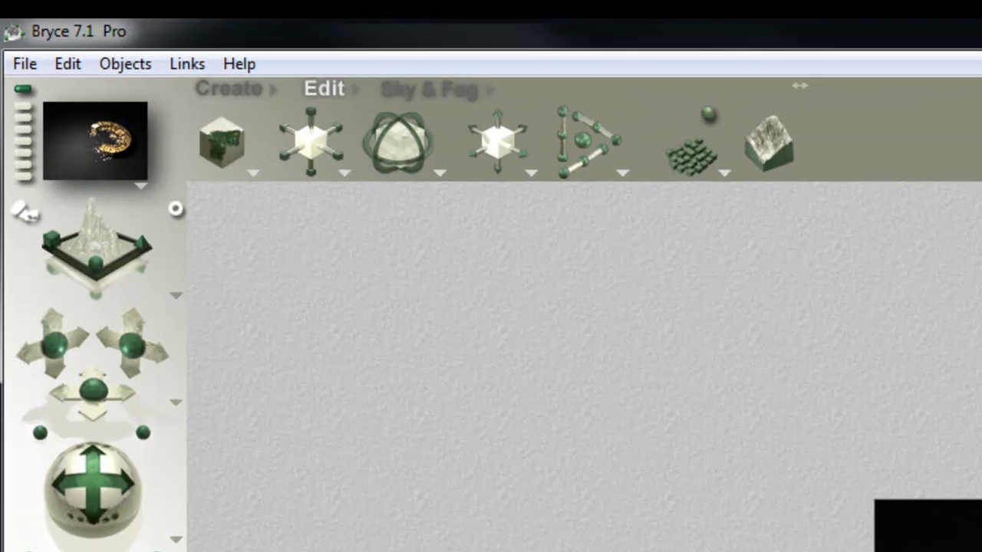
Step: Set the sky's ambient colour to white
key("2")
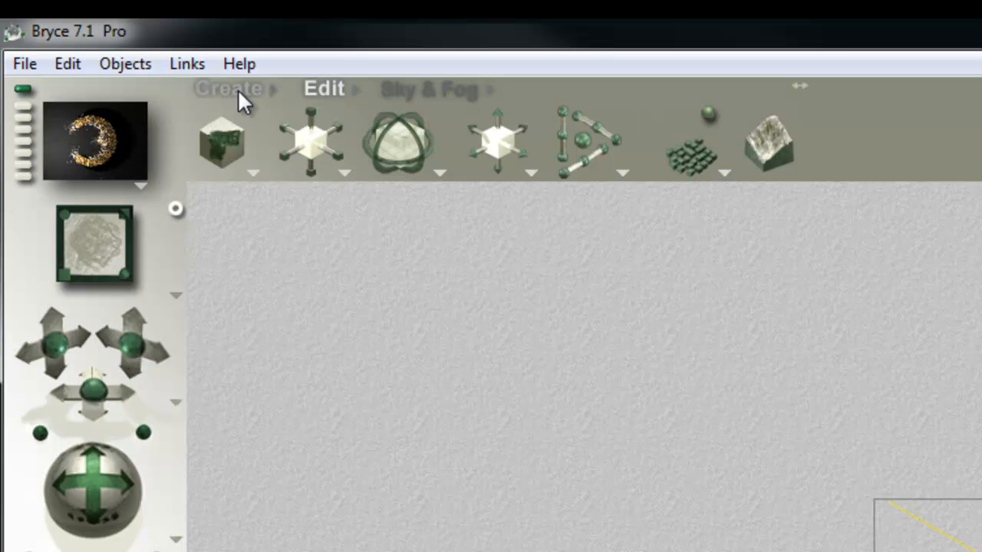
left_click(397, 88)
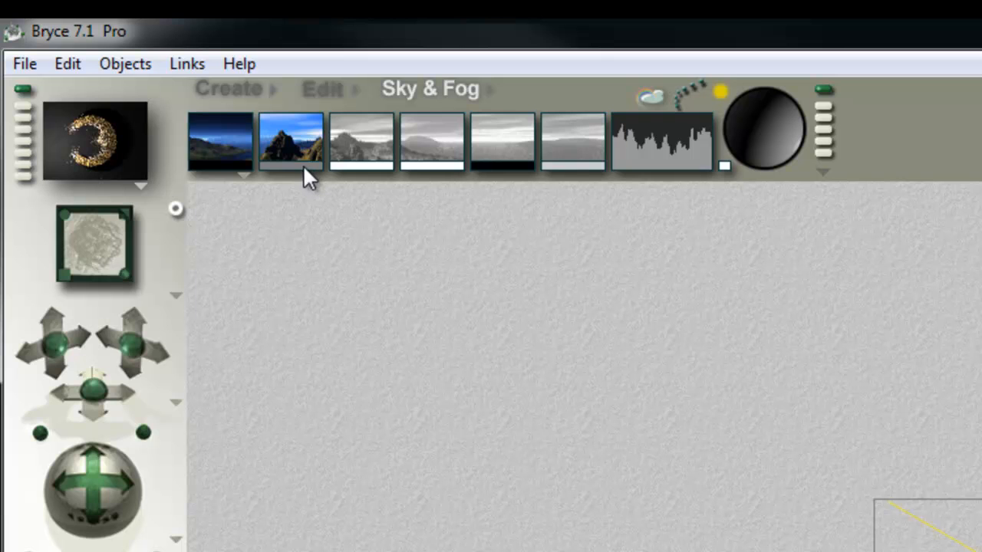
left_click_drag(304, 166, 561, 433)
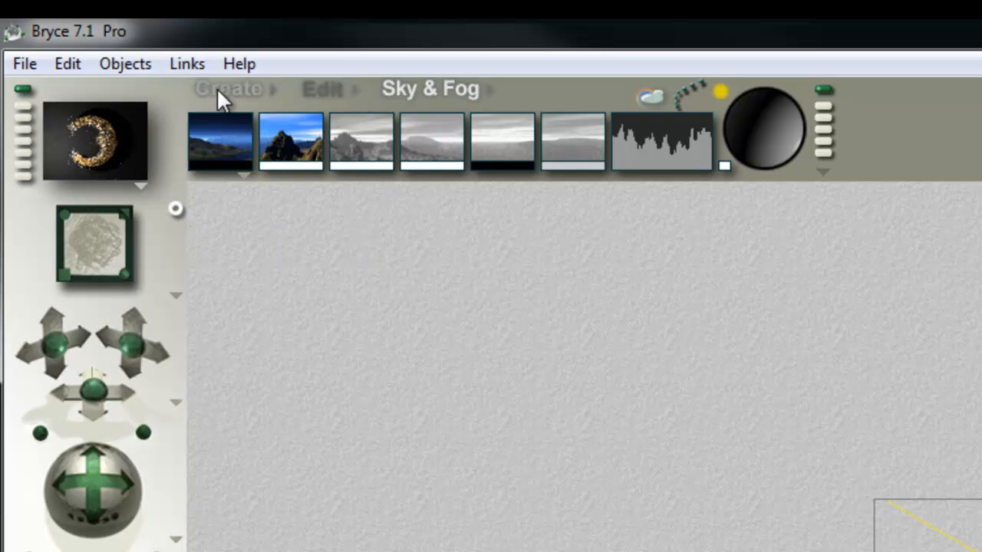
Step: Create a radial light in the scene and name it "TA general ambient"
left_click(224, 88)
left_click(701, 155)
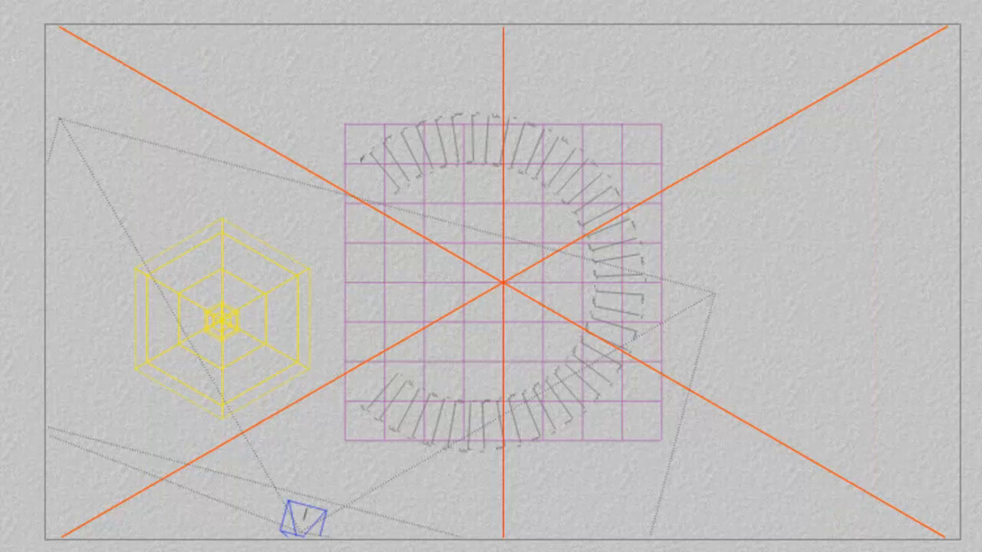
key("1")
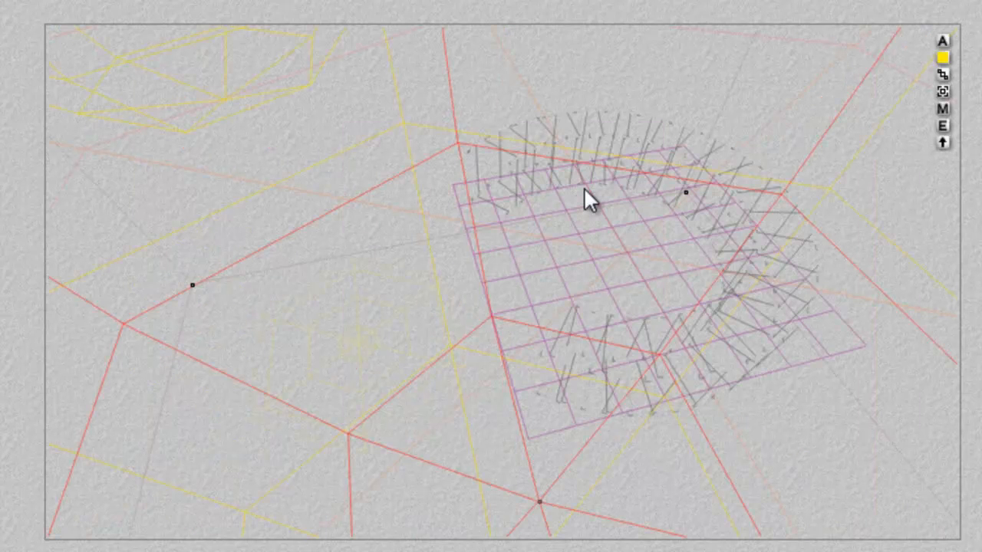
left_click(942, 41)
type("TA general")
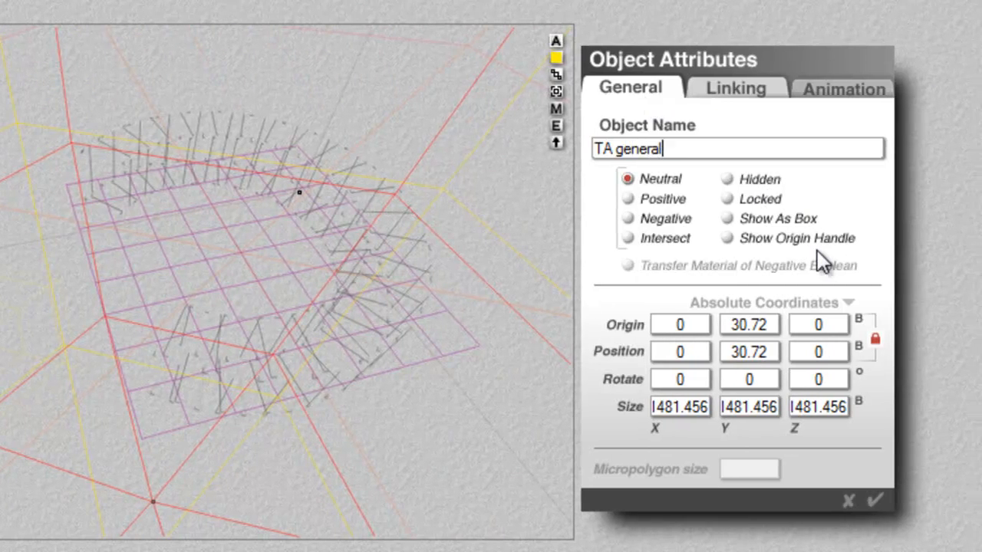
type(" ambient")
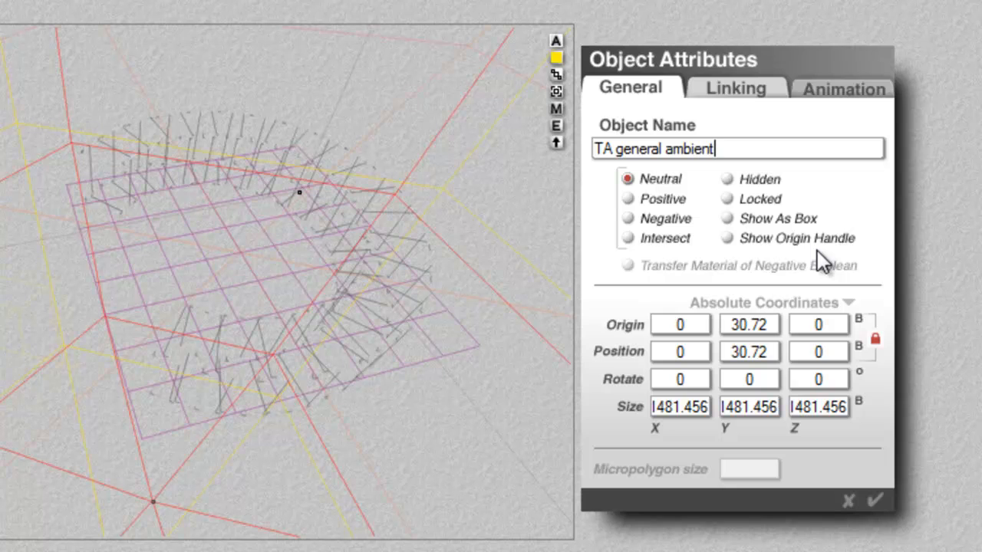
key("Return")
Step: Enable True Ambience Optimization for the new light and give it a procedural gel
left_click(556, 126)
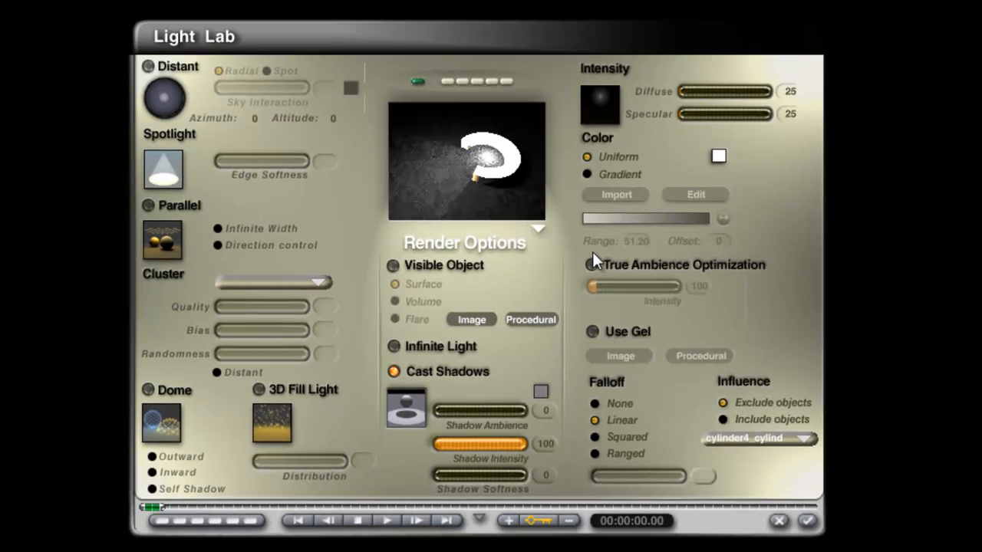
left_click(593, 261)
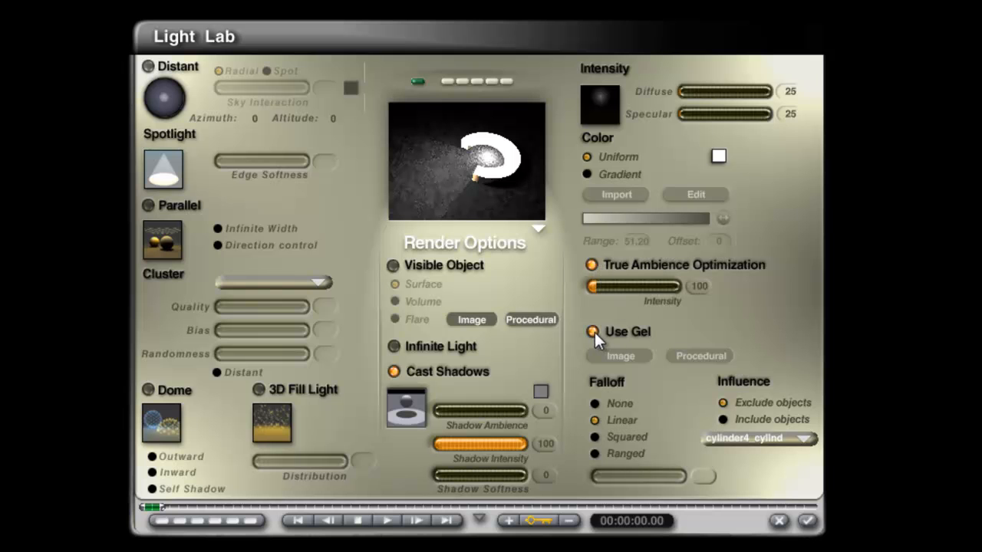
left_click(593, 333)
left_click(699, 356)
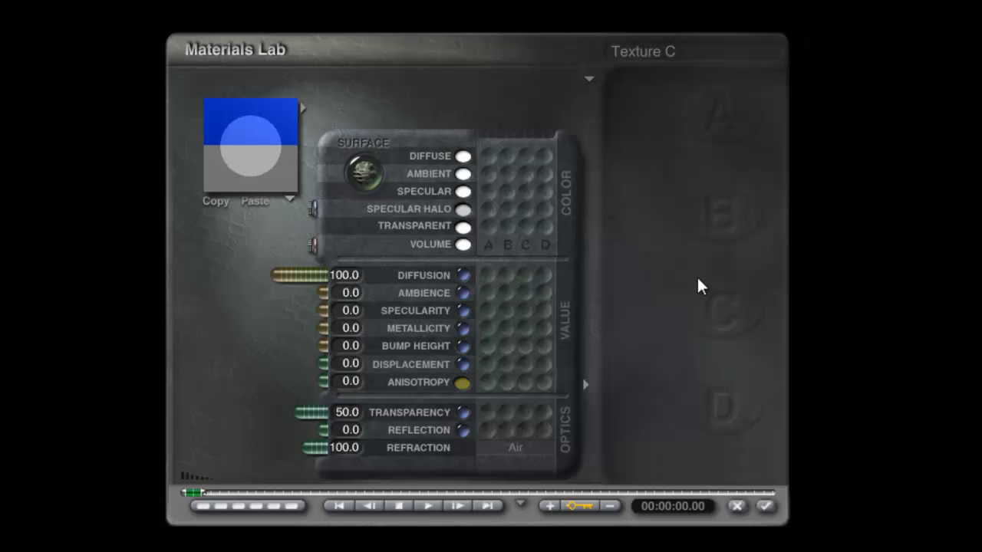
Step: Set the gel's material to Normal shading with diffusion 0 and ambience 100, and adjust its transparency
left_click(589, 78)
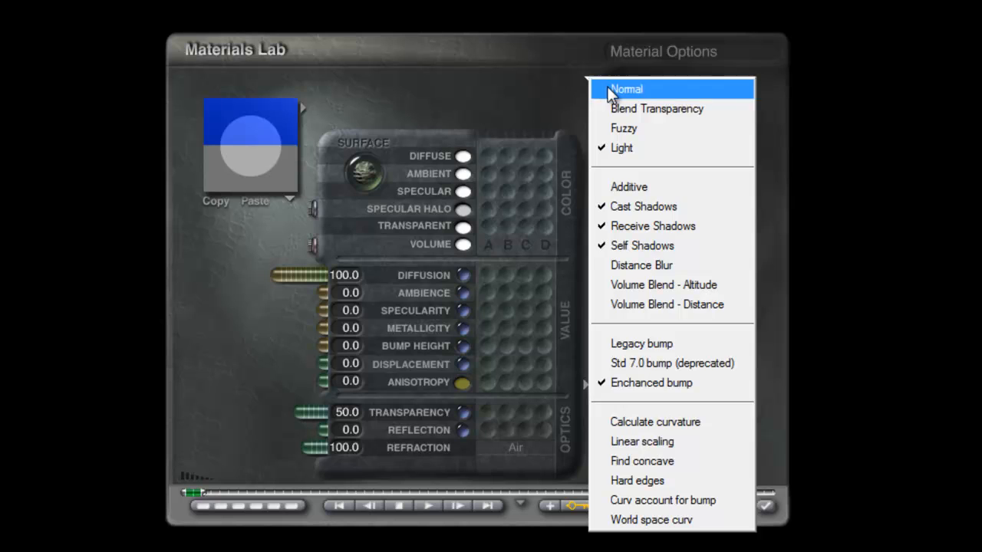
left_click(598, 89)
left_click_drag(305, 282, 149, 307)
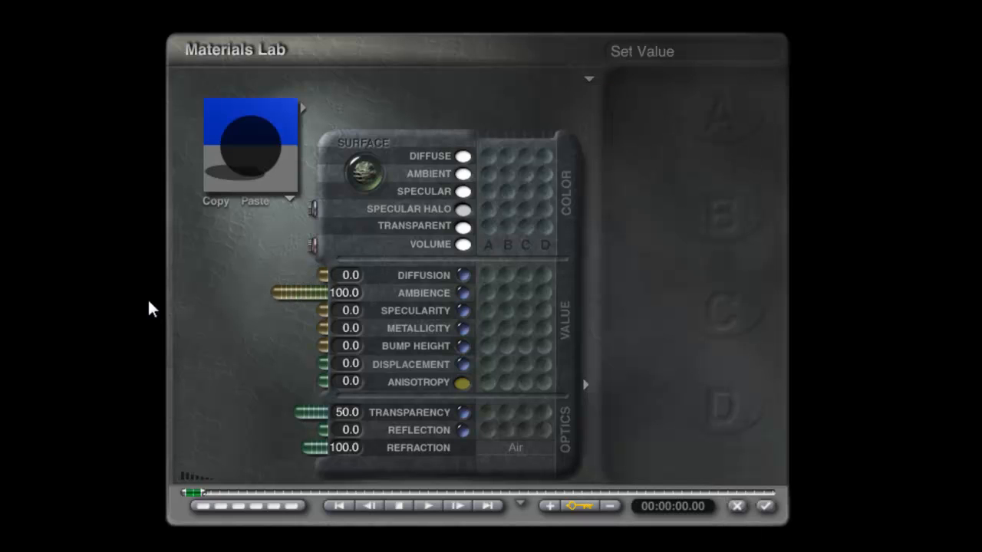
left_click_drag(300, 414, 170, 423)
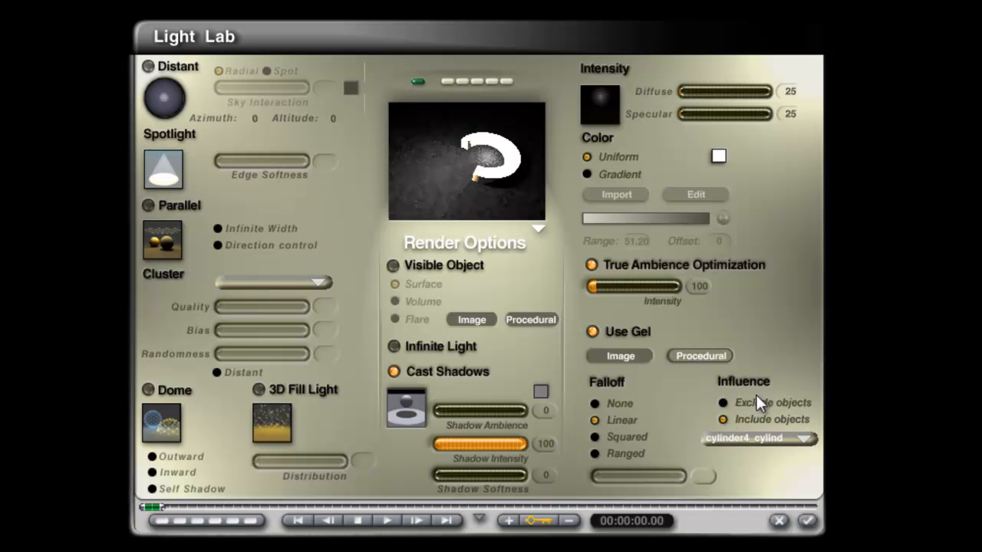
Step: Limit the light's influence to the included object "Background" and accept the light settings
left_click(807, 441)
left_click(844, 491)
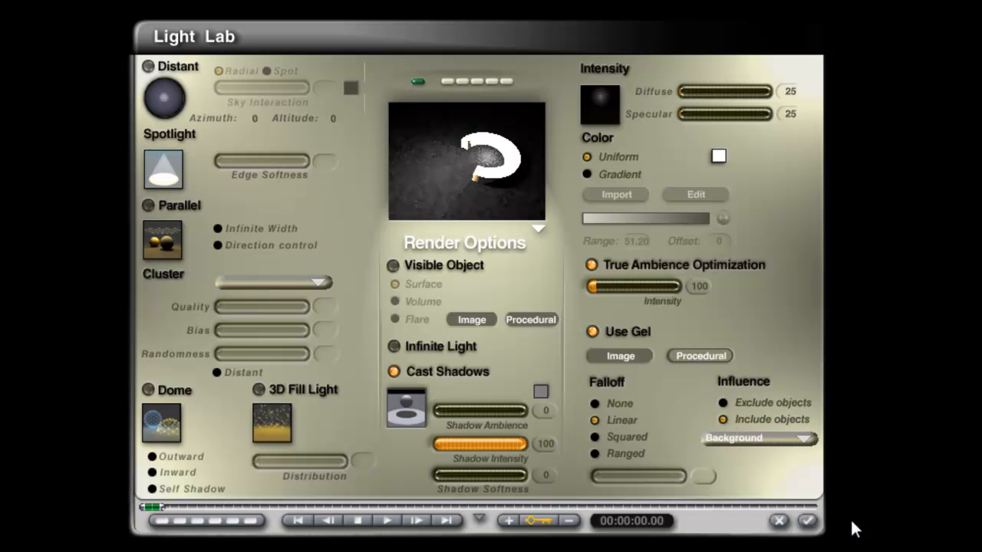
left_click(807, 523)
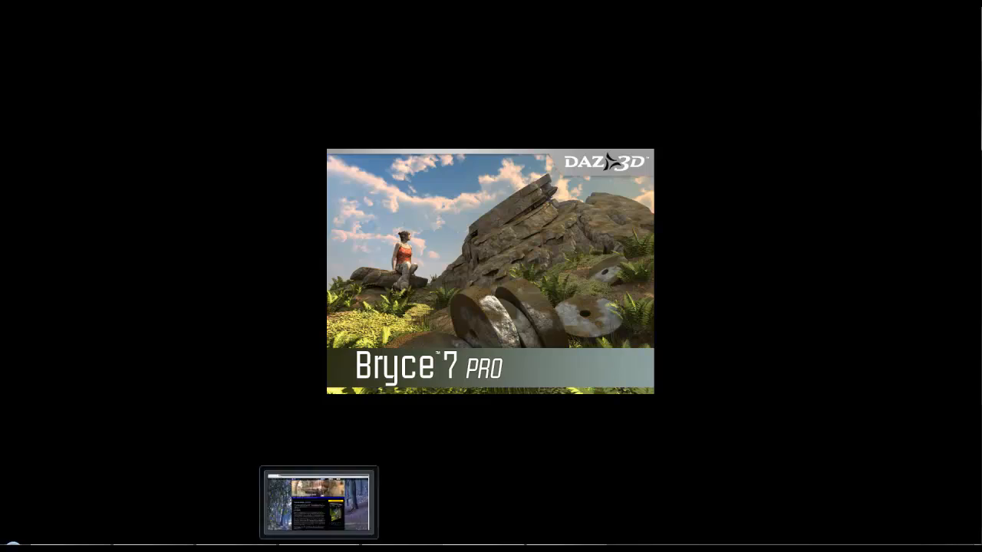
Step: Switch to the web browser and find the Bryce 7 Pro Spherical Mapper on the Bryce Downloads page of bryce-tutorials.info
left_click(322, 546)
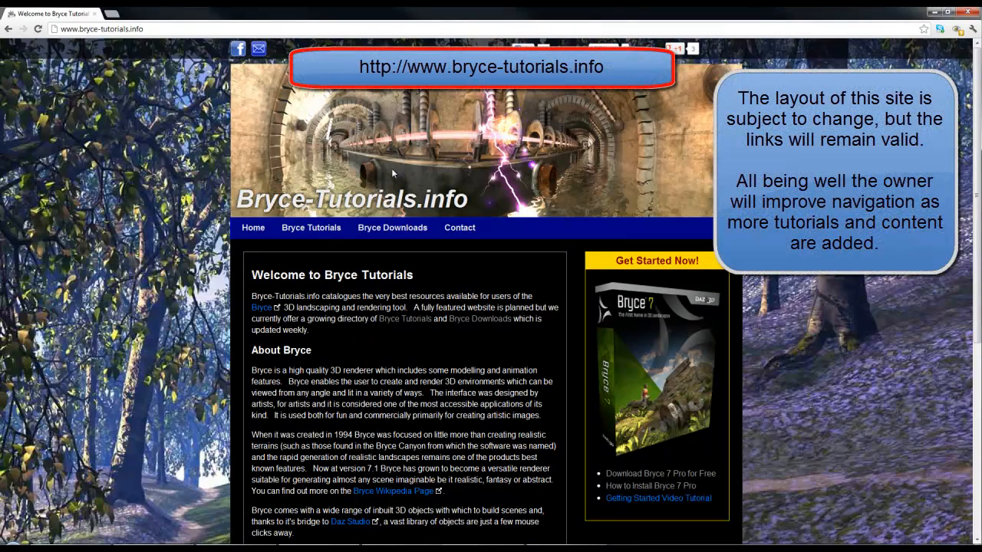
left_click(390, 230)
scroll(410, 332, "down", 3)
scroll(410, 332, "down", 20)
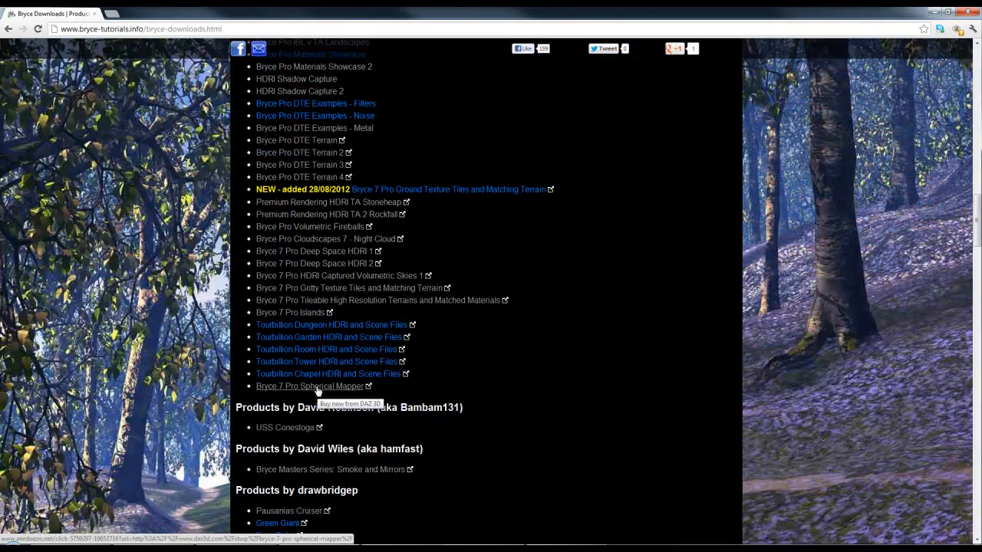
left_click(317, 388)
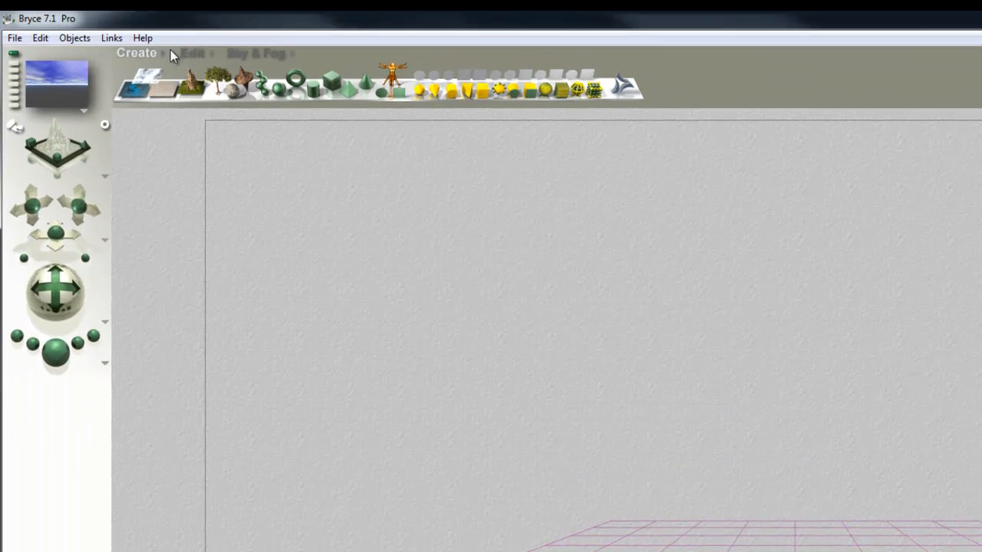
Step: Load the Spherical mapper from the +p40 object library and set its Y origin to 0
left_click(165, 54)
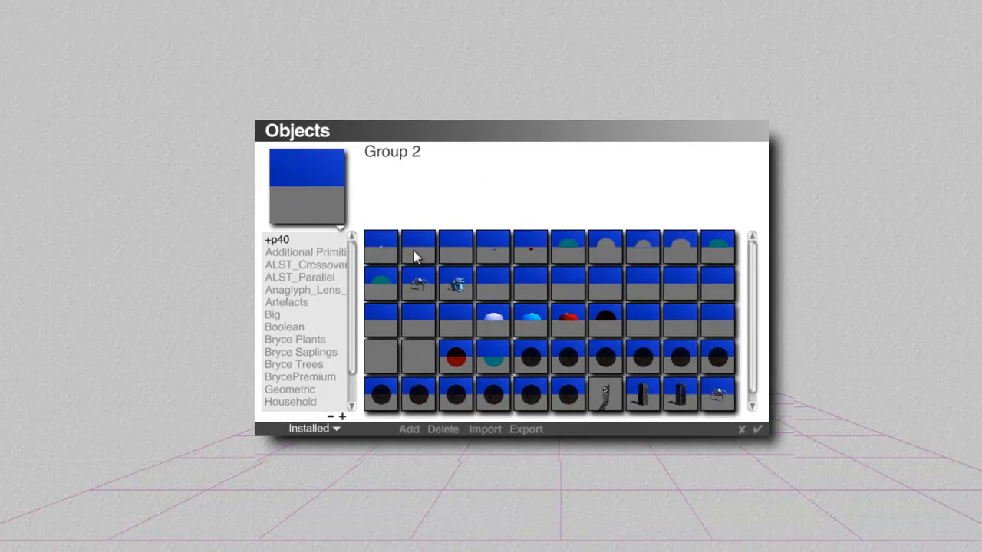
left_click(500, 254)
left_click(759, 429)
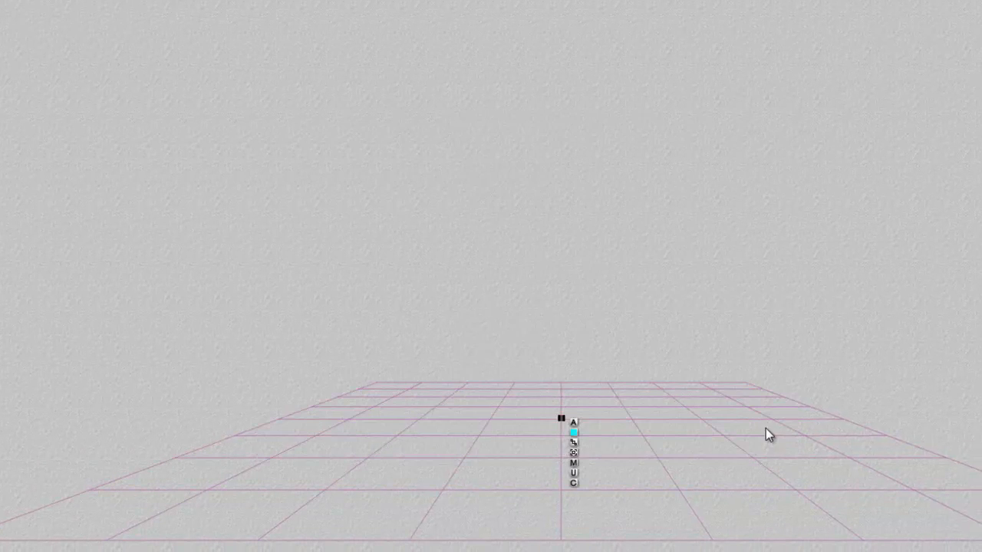
left_click(573, 422)
double_click(531, 336)
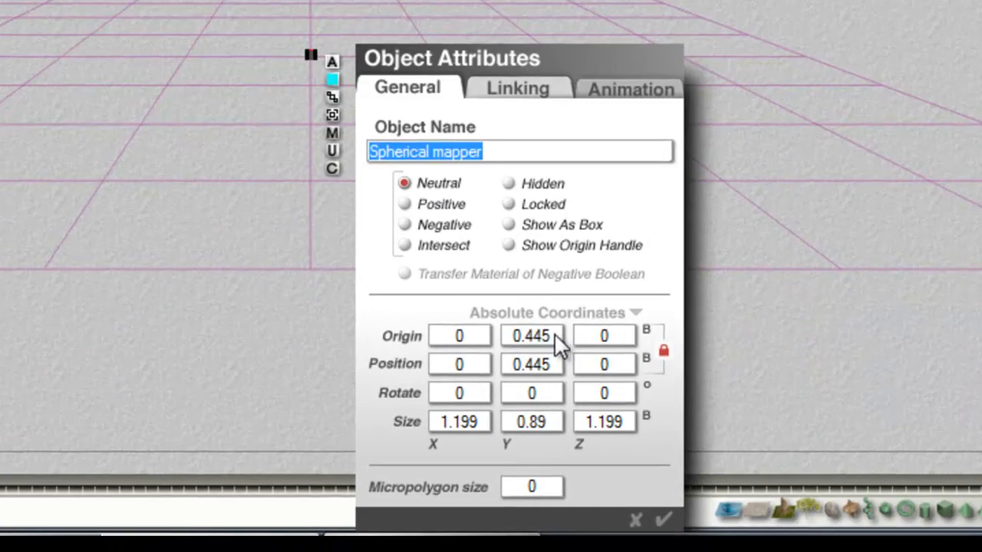
type("0")
left_click(664, 520)
Step: Select the ground plane and delete it from the scene
right_click(685, 237)
left_click(722, 246)
key("Delete")
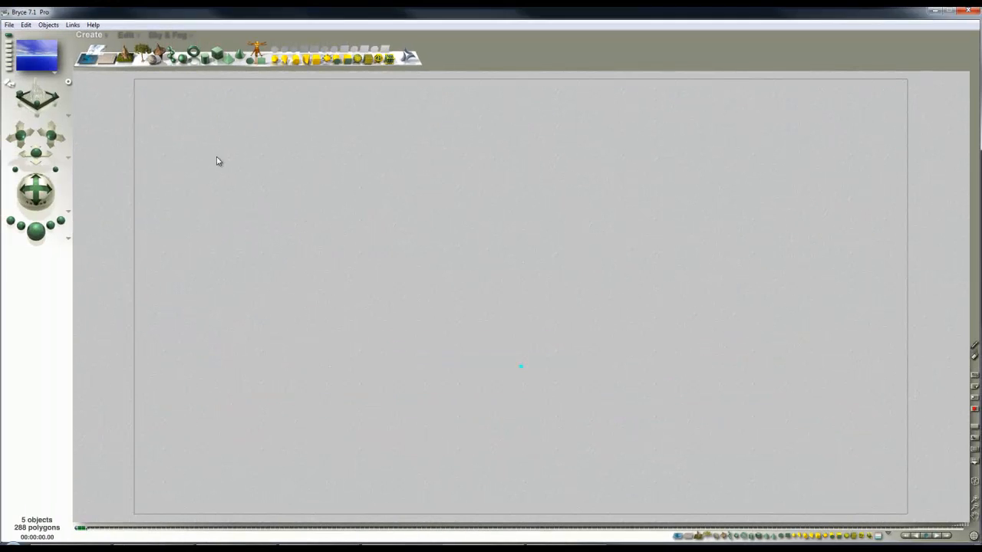
Step: Set the camera's Y and Z origin to 0 so that it sits inside the spherical mapper
key("2")
left_click(973, 507)
left_click(974, 507)
left_click(522, 404)
left_click(566, 287)
key("Tab")
type("0")
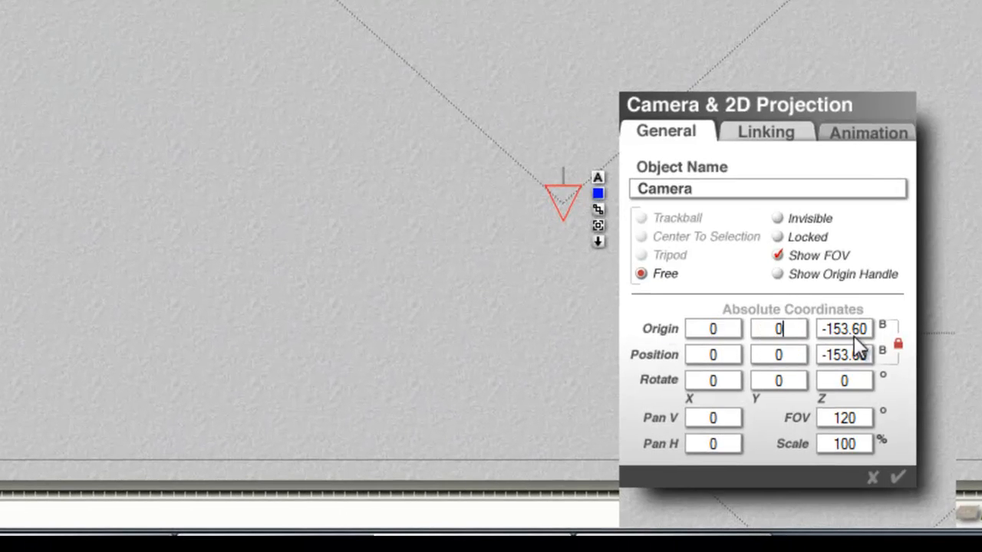
key("Tab")
type("0")
left_click(898, 477)
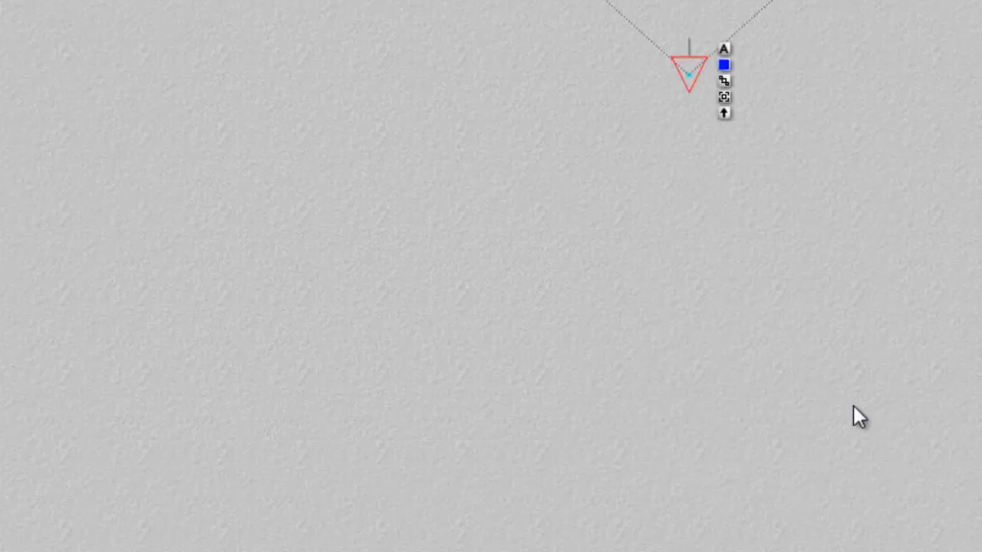
Step: Set up the document with a 2:1 aspect ratio at 600 x 300 and switch rendering to 360 Panoramic Projection
left_click(22, 59)
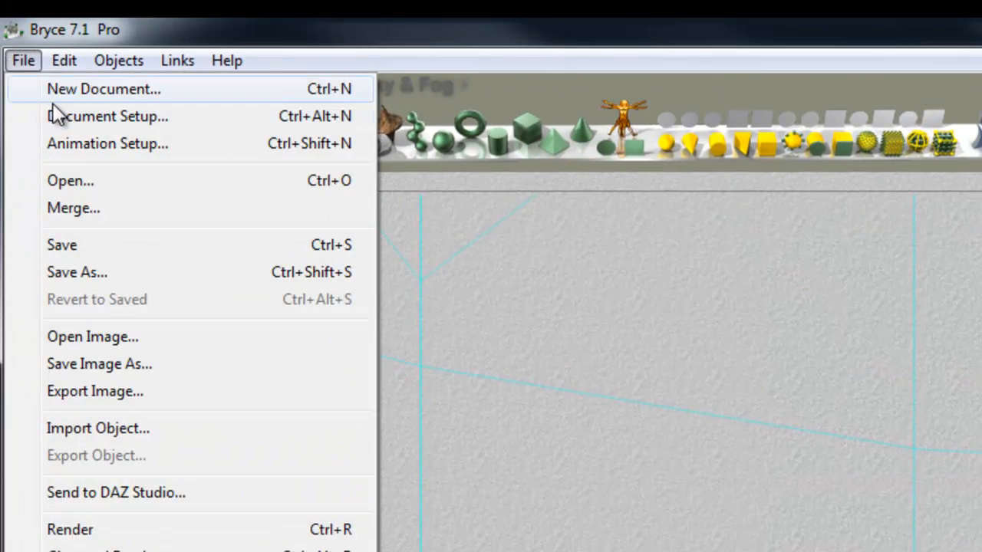
left_click(57, 111)
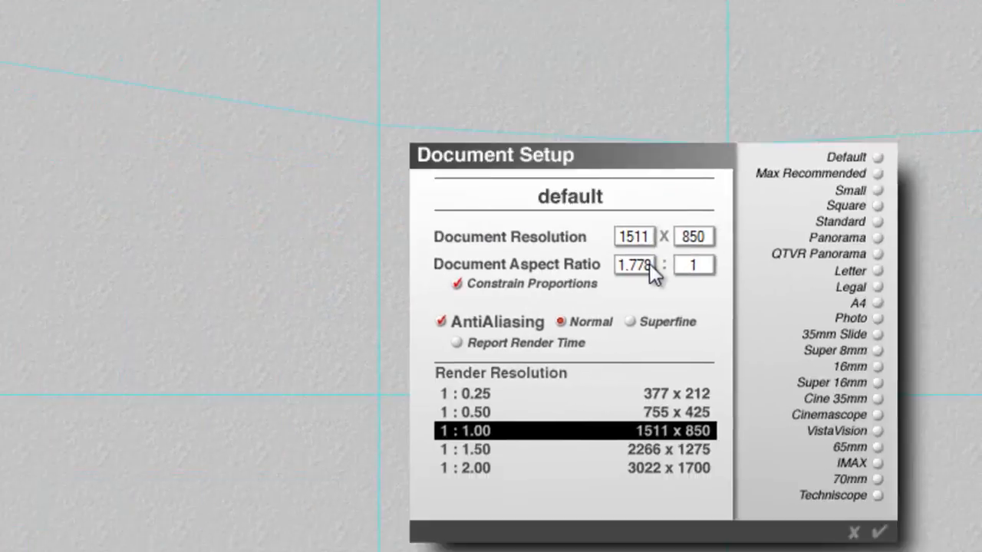
double_click(638, 264)
type("2")
double_click(528, 166)
type("600")
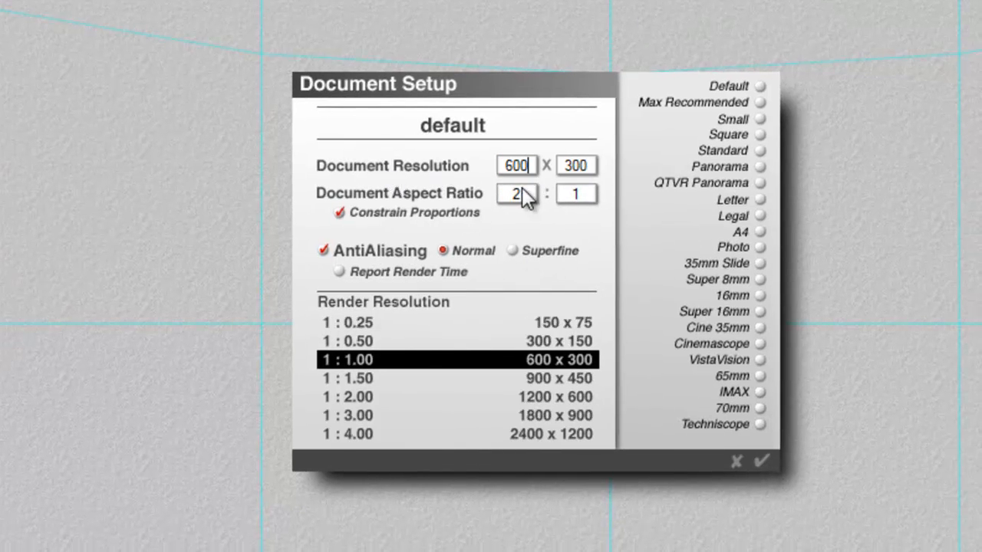
left_click(761, 461)
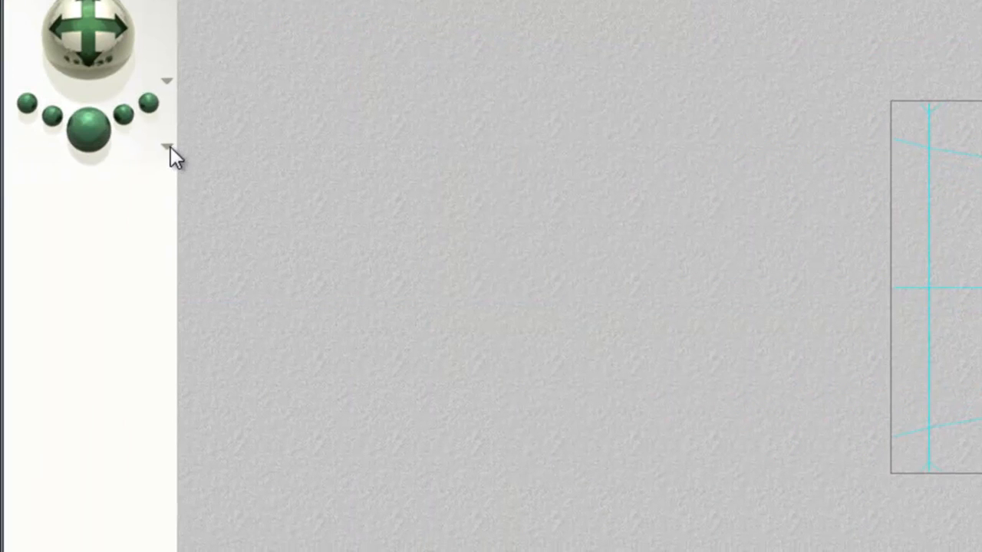
left_click(166, 146)
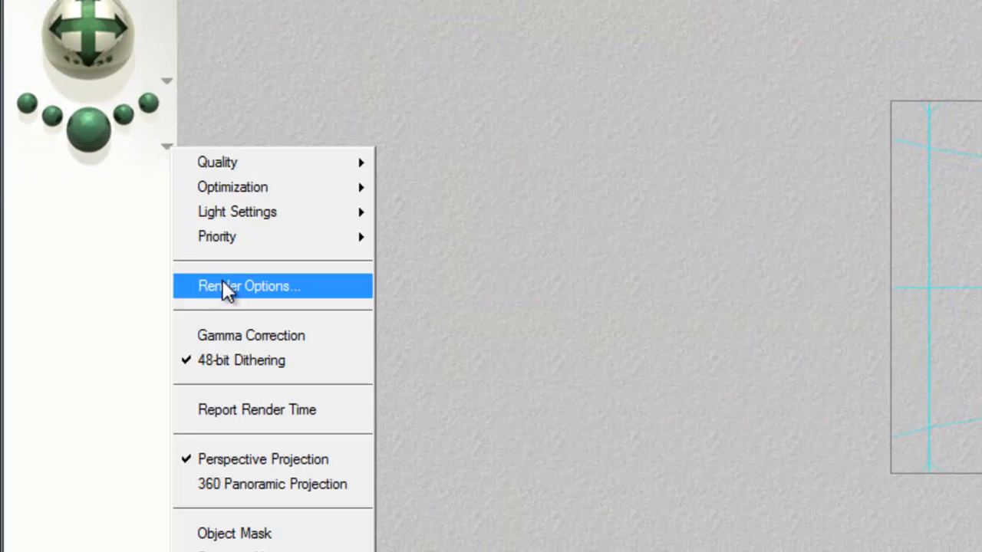
left_click(233, 485)
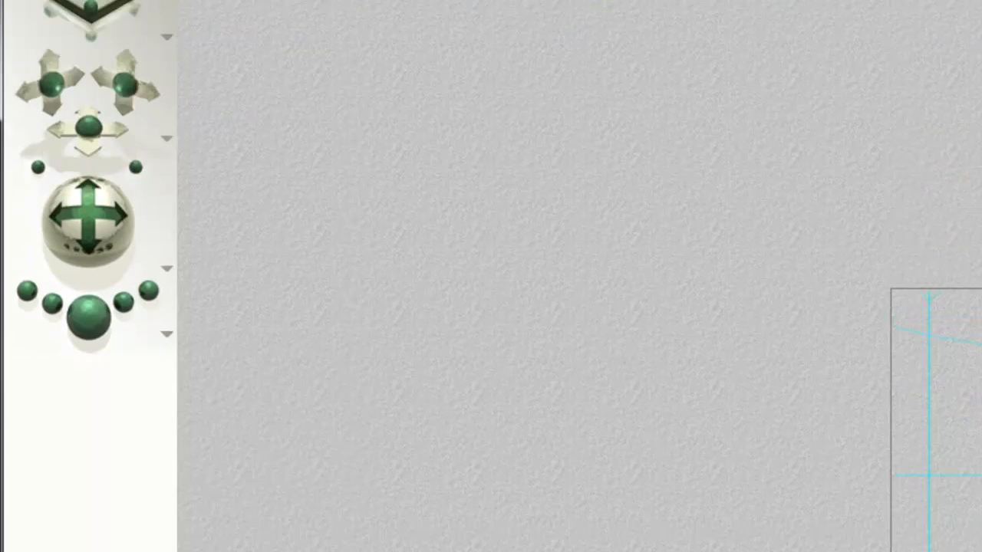
Step: Turn the sky's atmosphere off and set the background colour to black
left_click(414, 84)
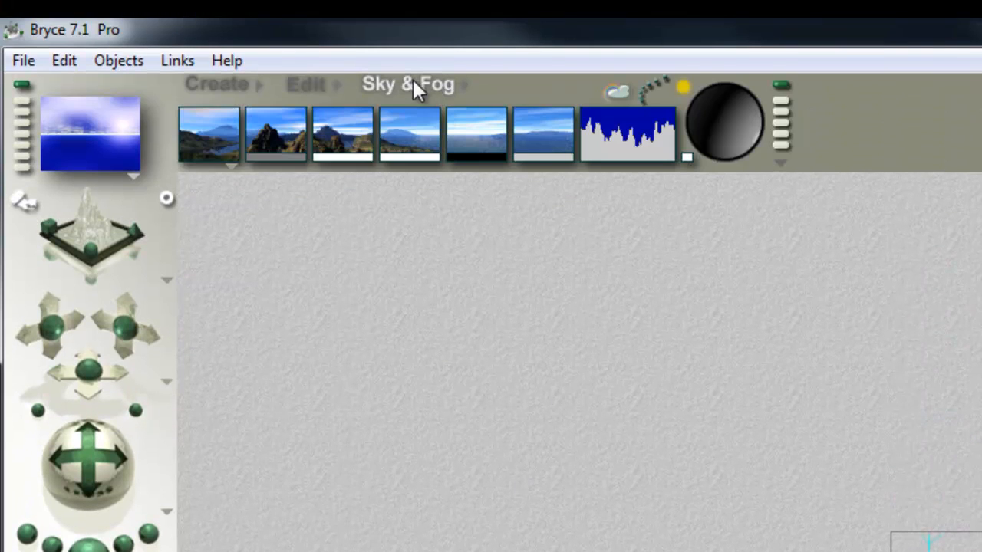
left_click(233, 165)
left_click(283, 258)
left_click_drag(230, 161, 481, 155)
Step: Enable an HDRI image in the sky's image-based lighting settings and load Treppenhalle2_SC250_800.hdr
left_click(621, 93)
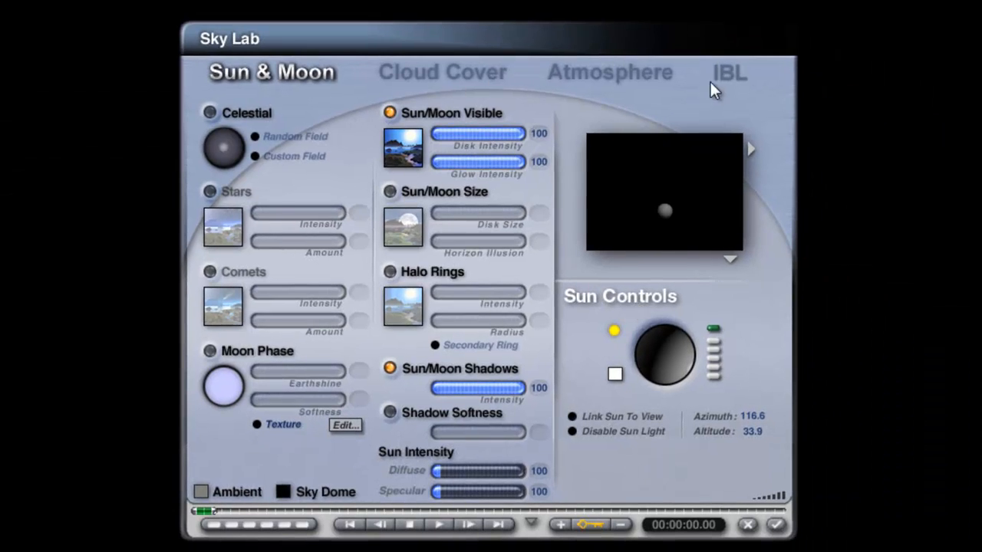
left_click(721, 76)
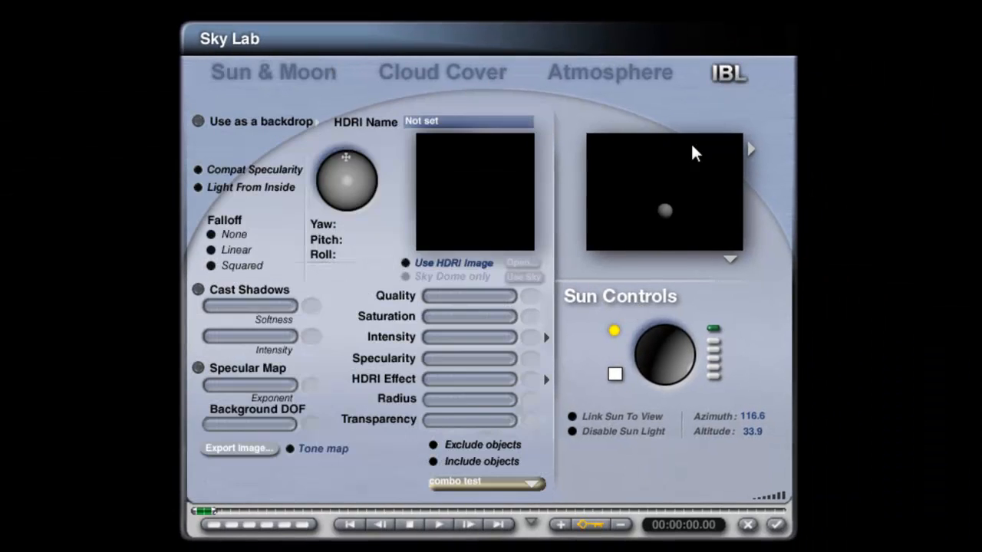
left_click(429, 261)
left_click(517, 262)
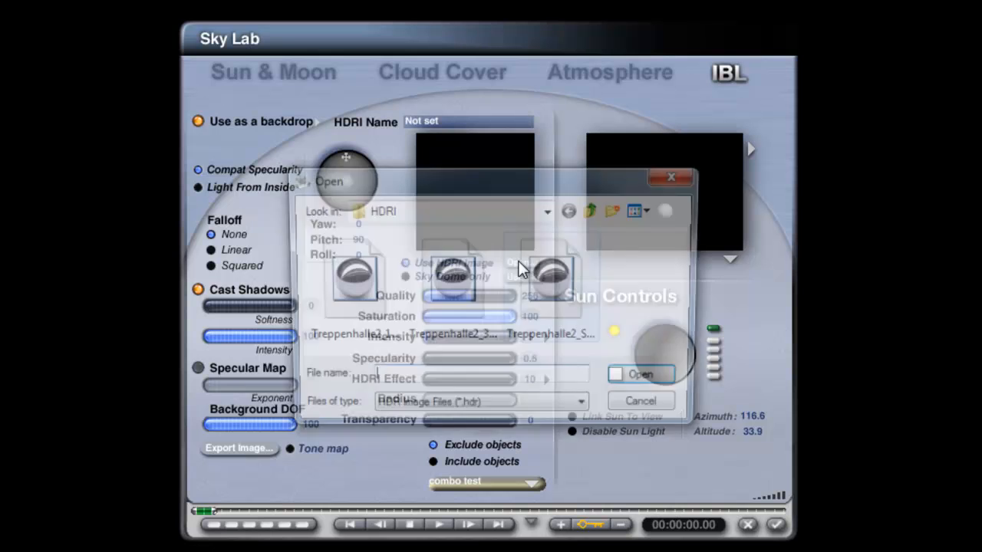
left_click(564, 279)
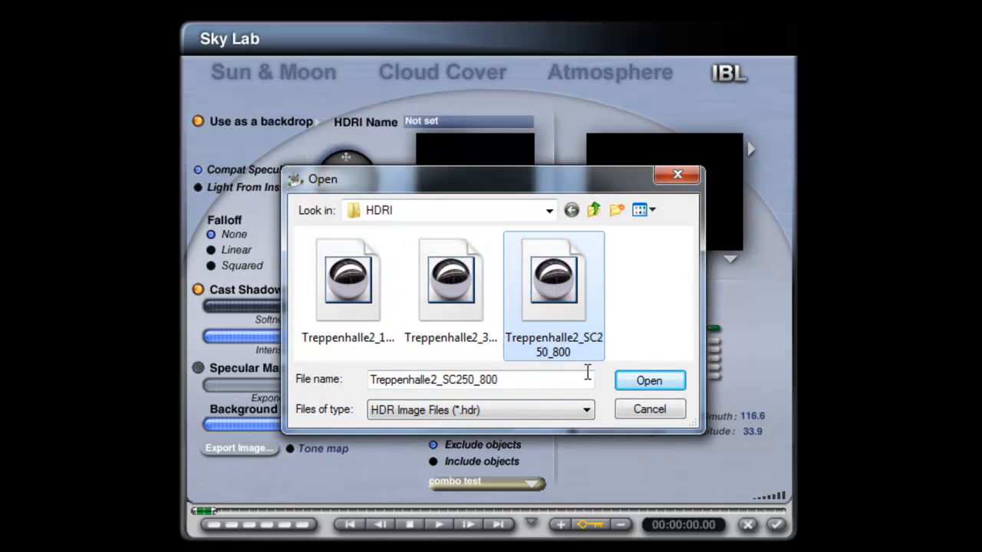
left_click(650, 383)
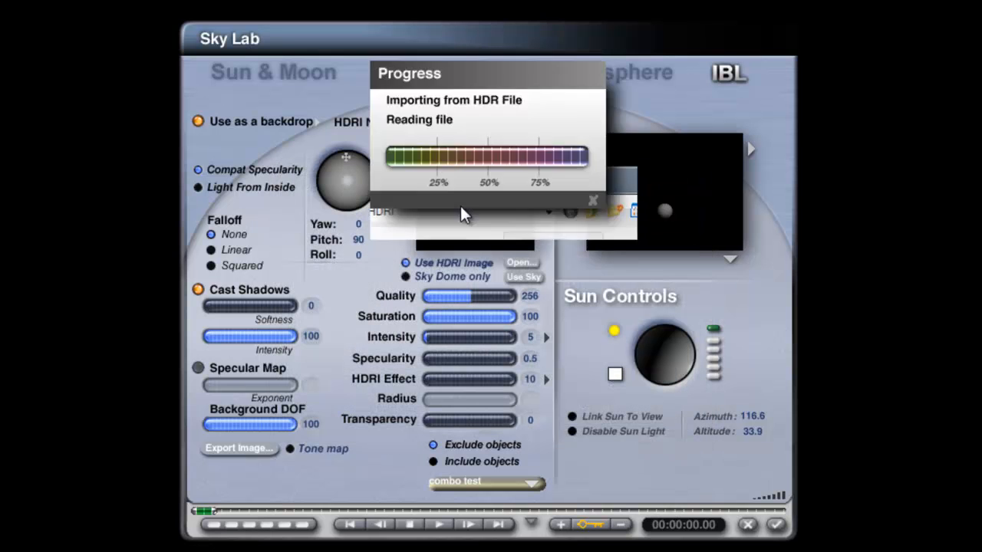
Step: Set the HDRI intensity to 25 and make the sky preview render in the scene
left_click(531, 339)
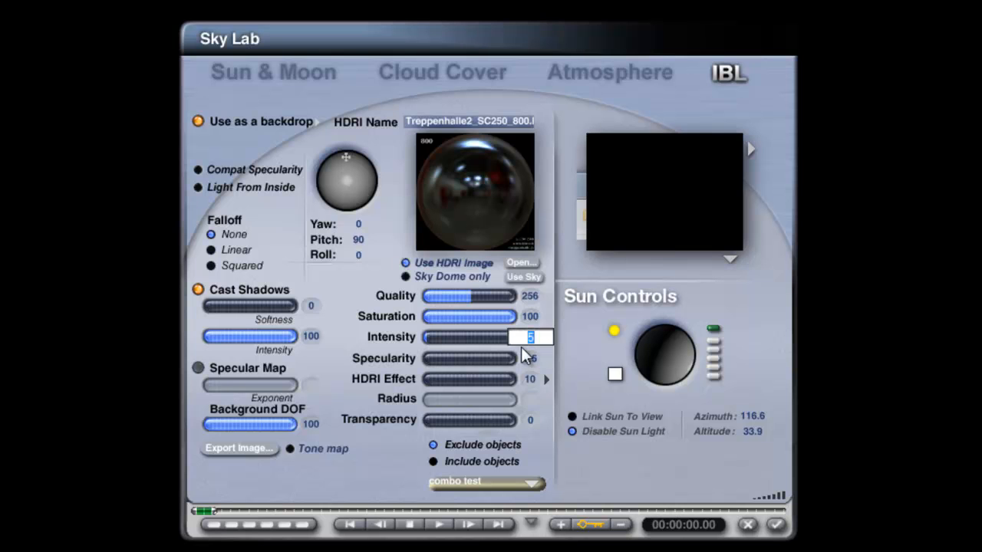
type("20")
key("Return")
type("25")
key("Return")
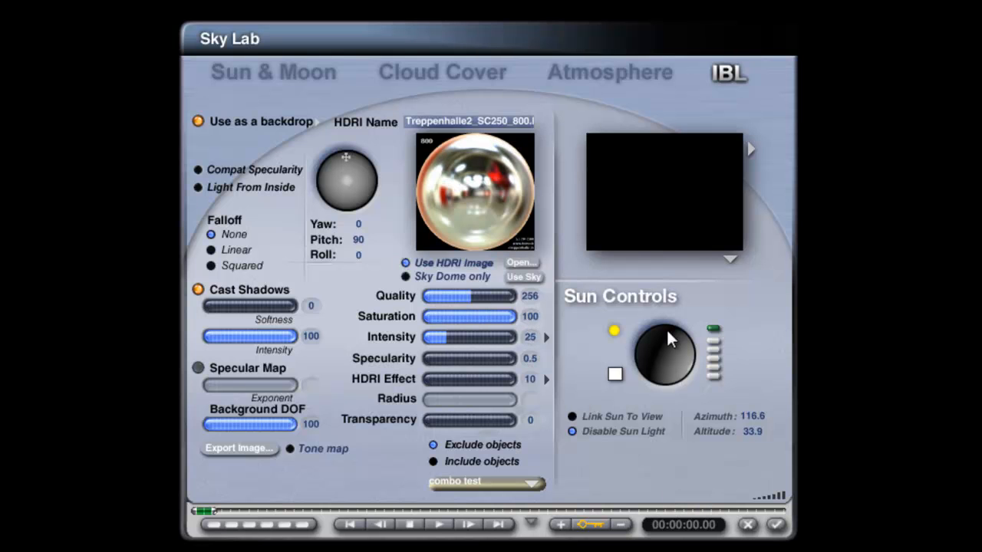
left_click(730, 260)
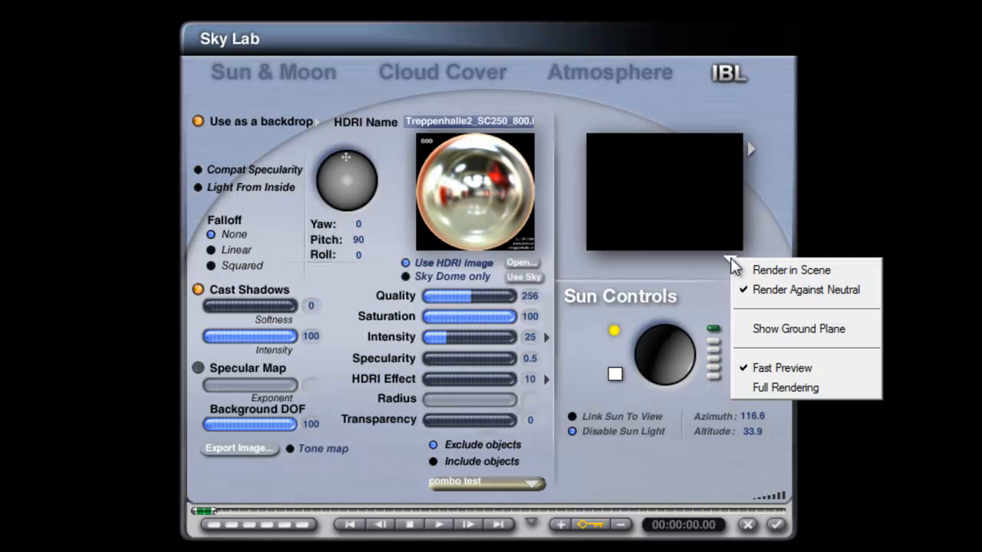
left_click(761, 269)
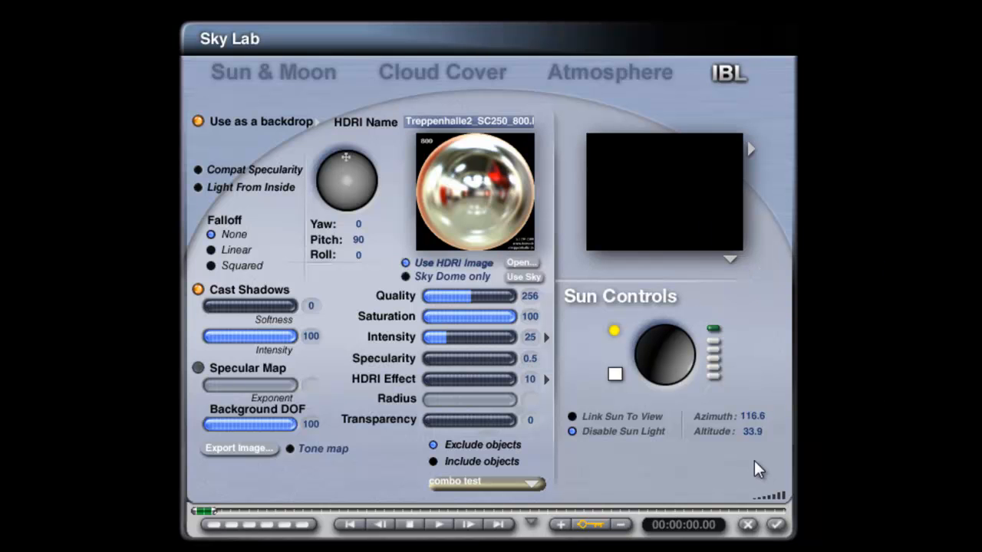
Step: Set the HDRI backdrop to Add to sky and render the 360 panorama
left_click(318, 121)
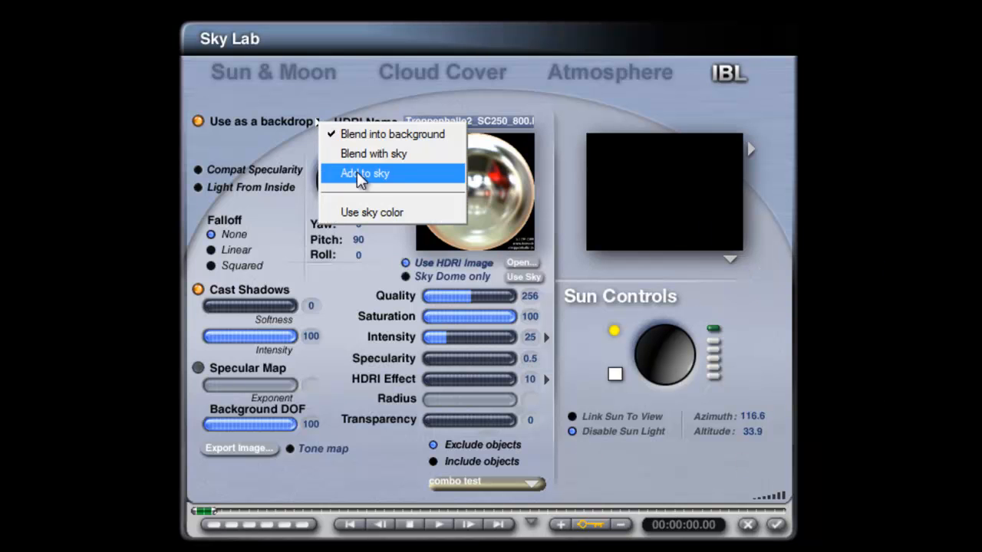
left_click(357, 172)
left_click(776, 525)
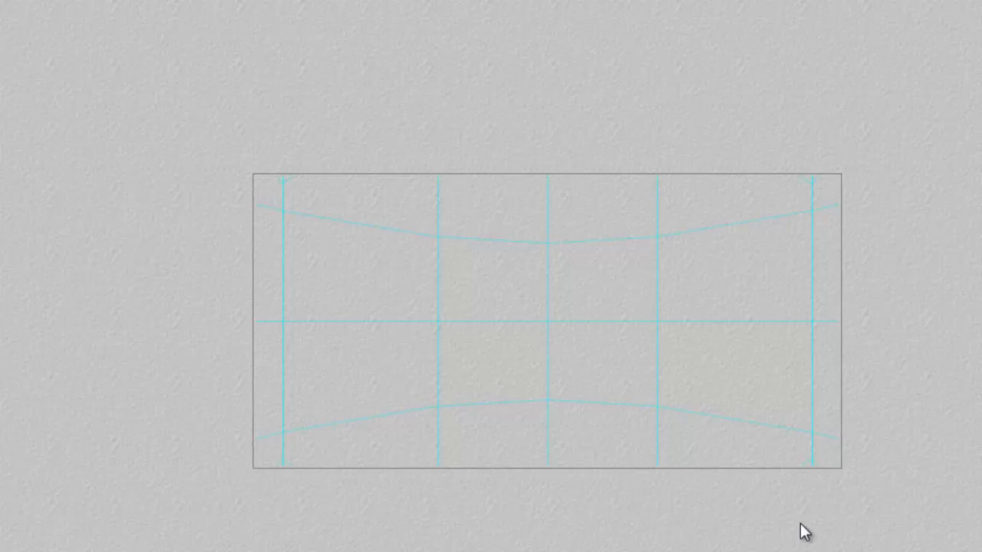
left_click(23, 235)
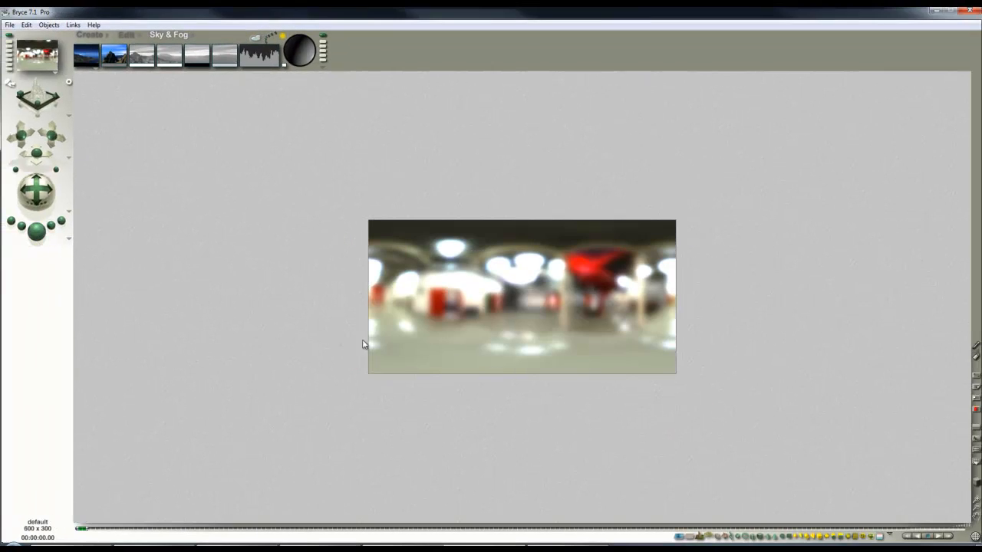
Step: Save the panorama scene under the name "SM map for caustics"
left_click(11, 26)
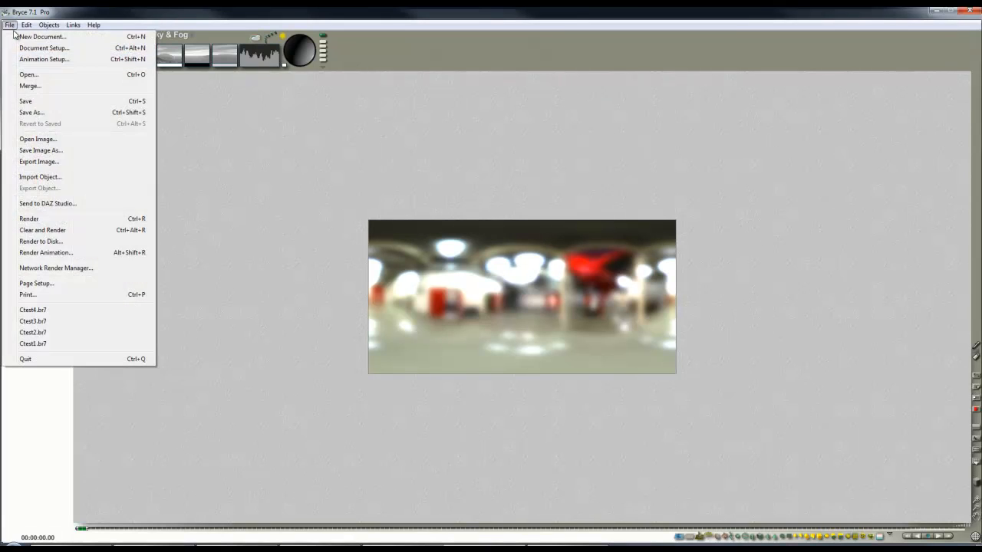
left_click(31, 112)
type("SM map for caustics")
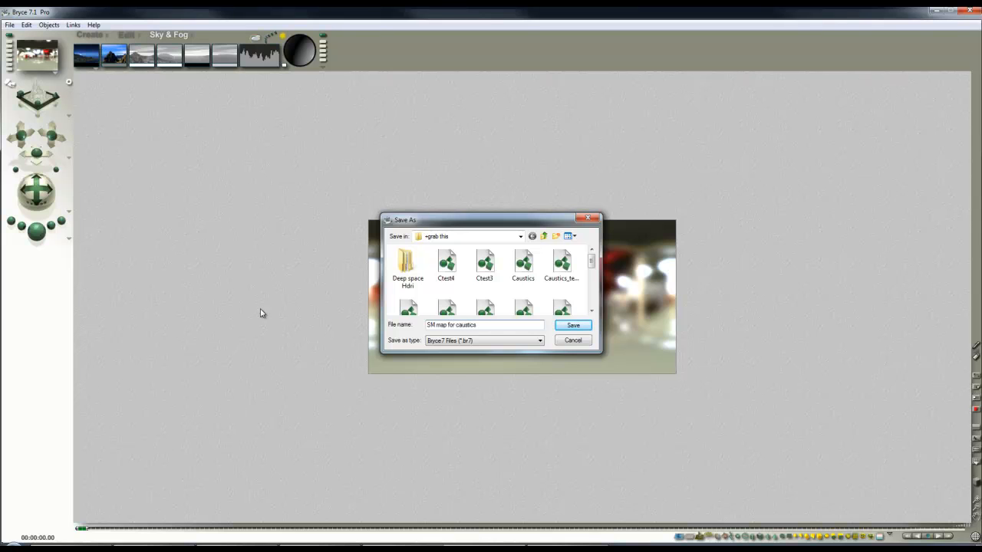
key("Return")
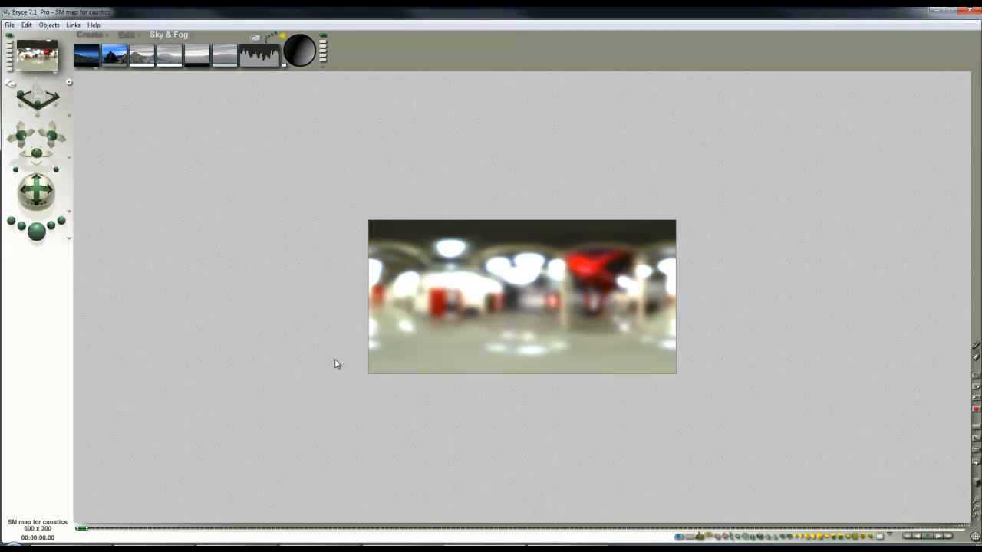
Step: Switch to the bronze arc scene and open the procedural gel of the TA general ambient light for editing
mouse_move(444, 548)
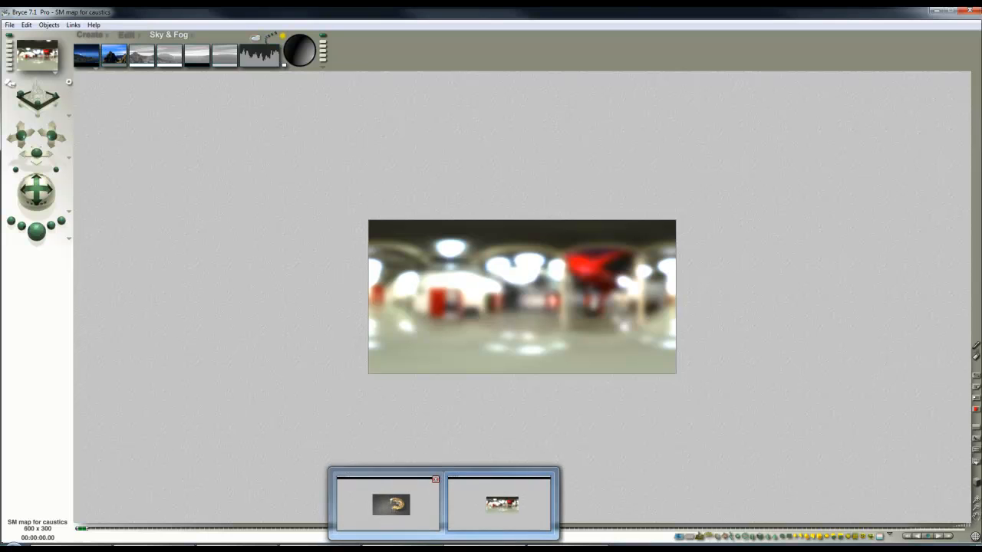
left_click(391, 504)
key("Escape")
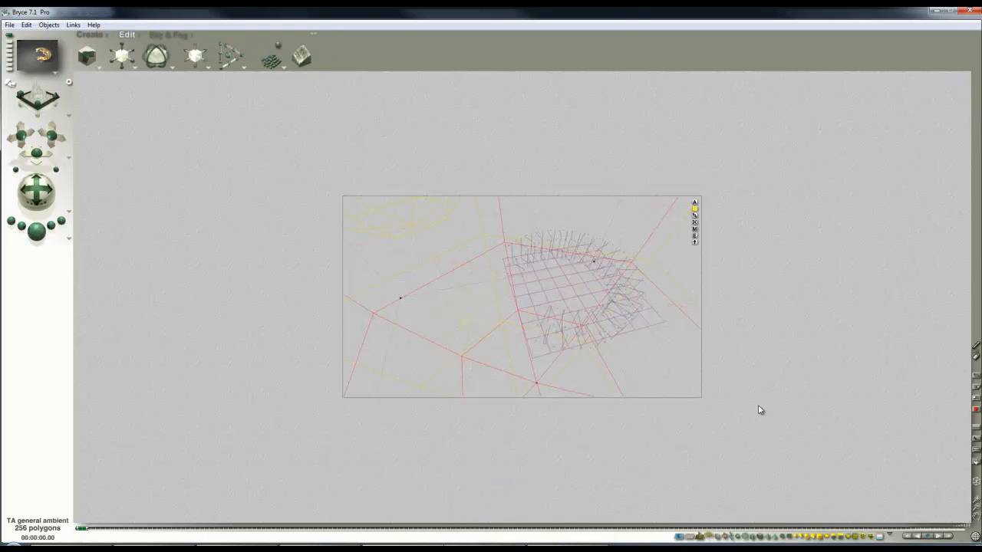
left_click(696, 238)
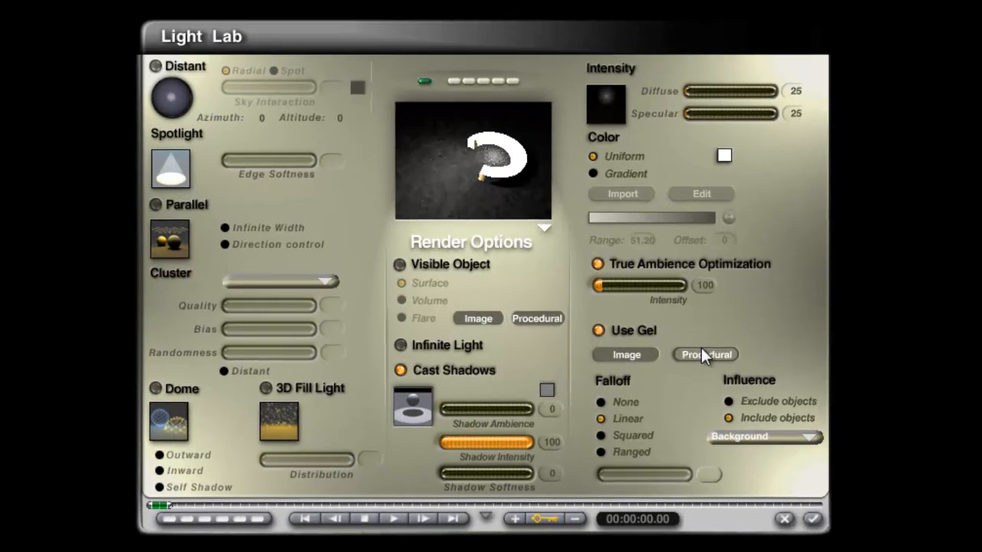
left_click(702, 352)
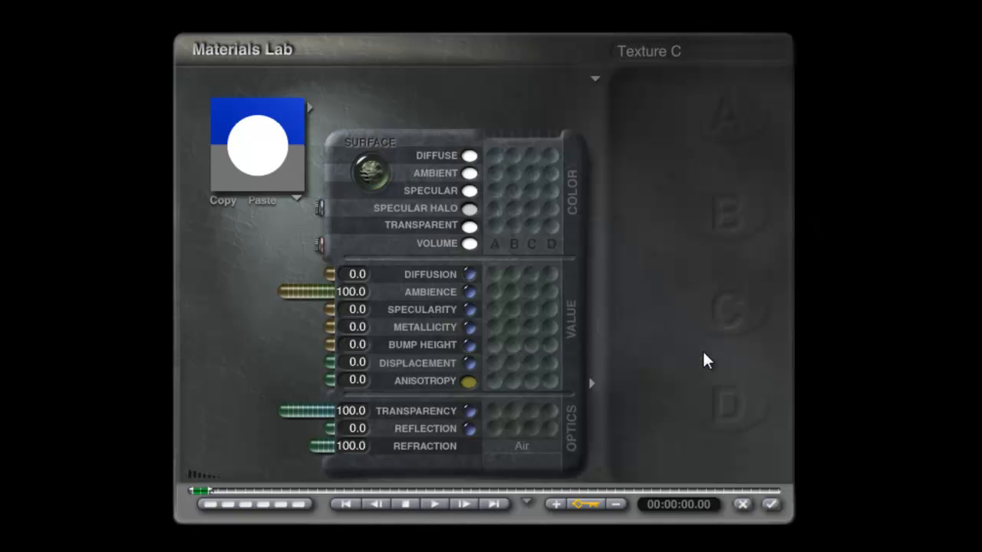
Step: Drive the gel's ambient colour with an image texture in channel A and load the picture "SM map for caustics"
left_click(495, 174)
left_click(653, 146)
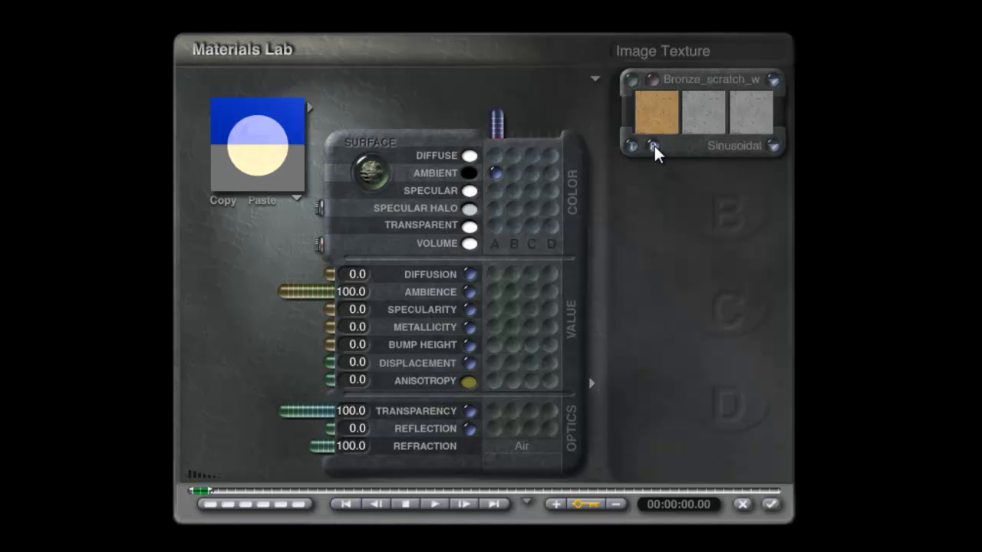
left_click(651, 79)
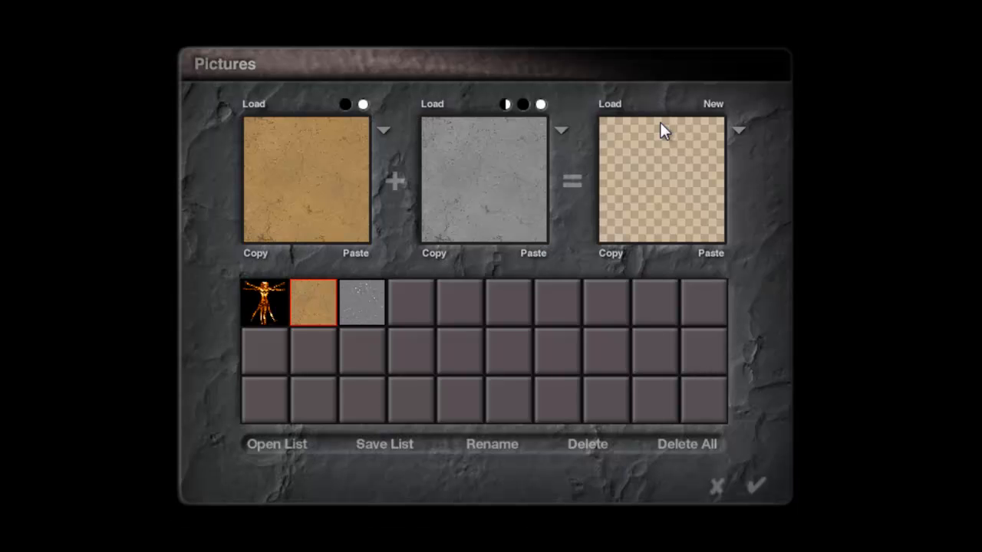
left_click(406, 310)
left_click_drag(678, 240, 679, 286)
left_click(467, 284)
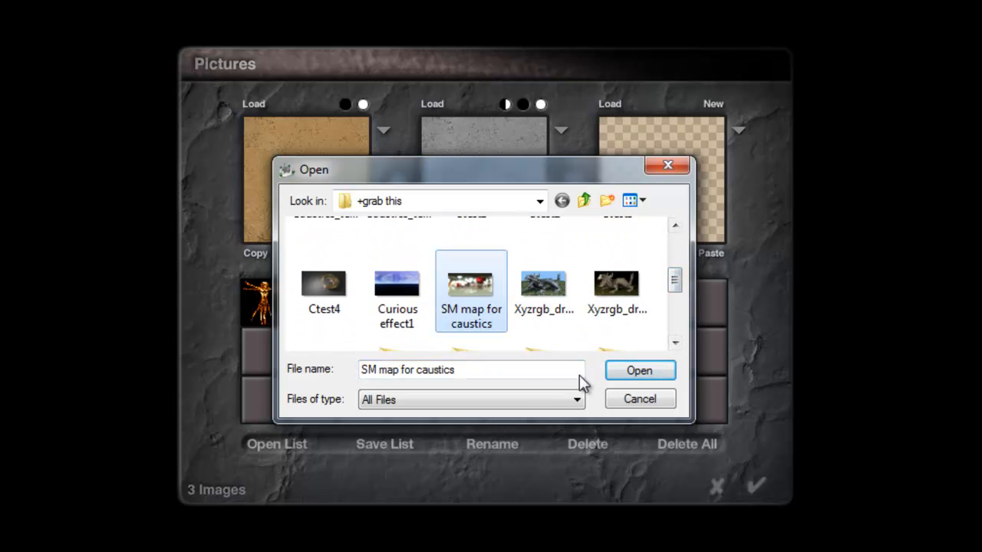
left_click(631, 372)
left_click(756, 488)
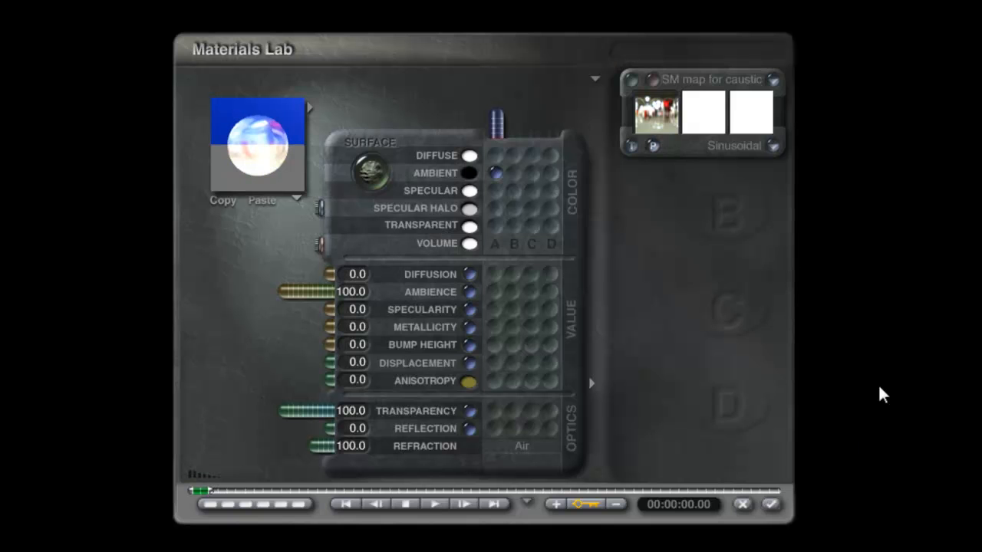
Step: Change the gel texture's mapping mode to Spherical and accept the gel and light settings
left_click(775, 149)
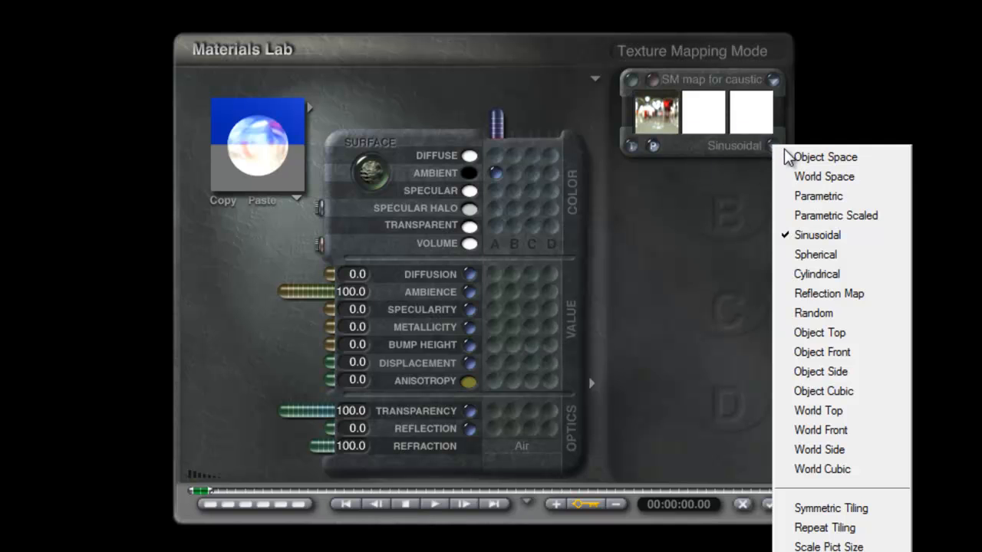
left_click(815, 254)
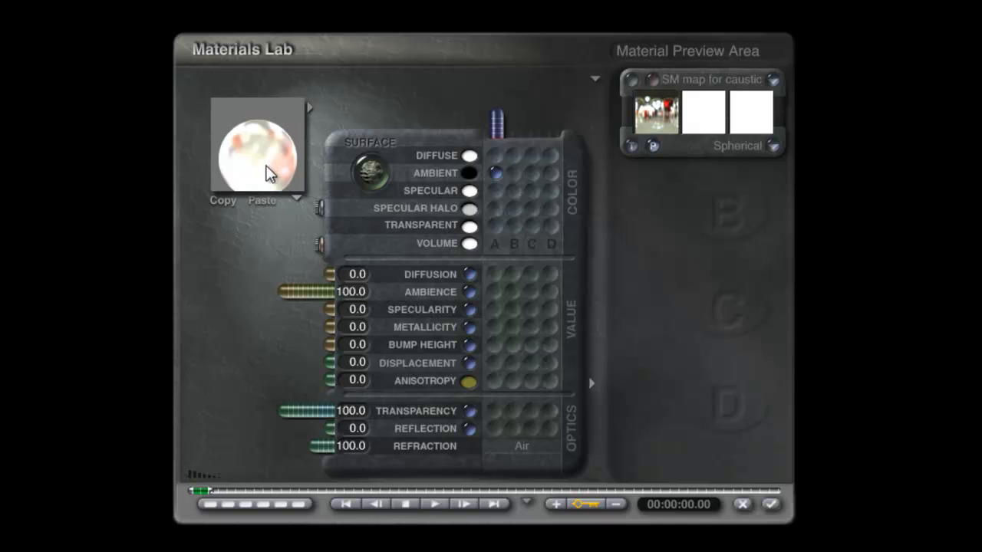
left_click(770, 505)
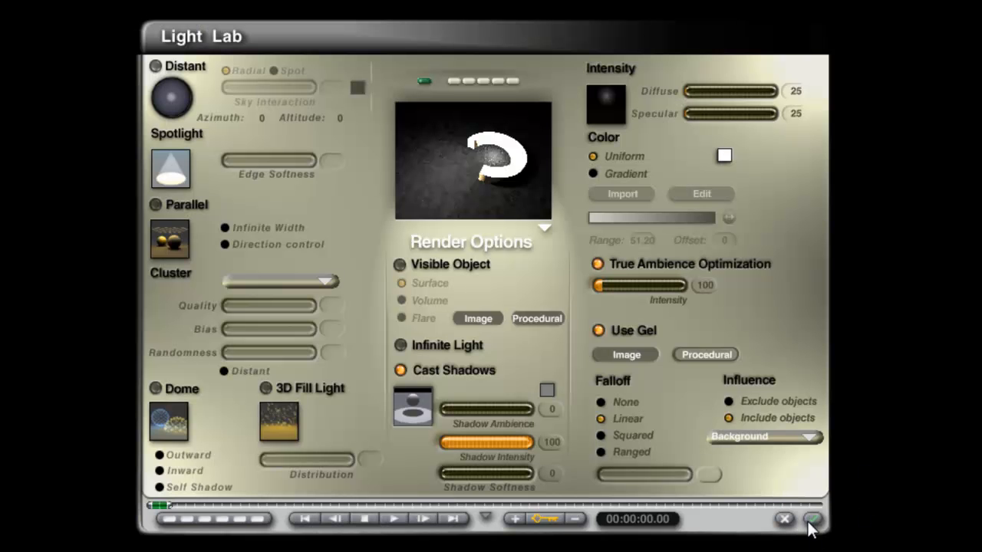
left_click(812, 522)
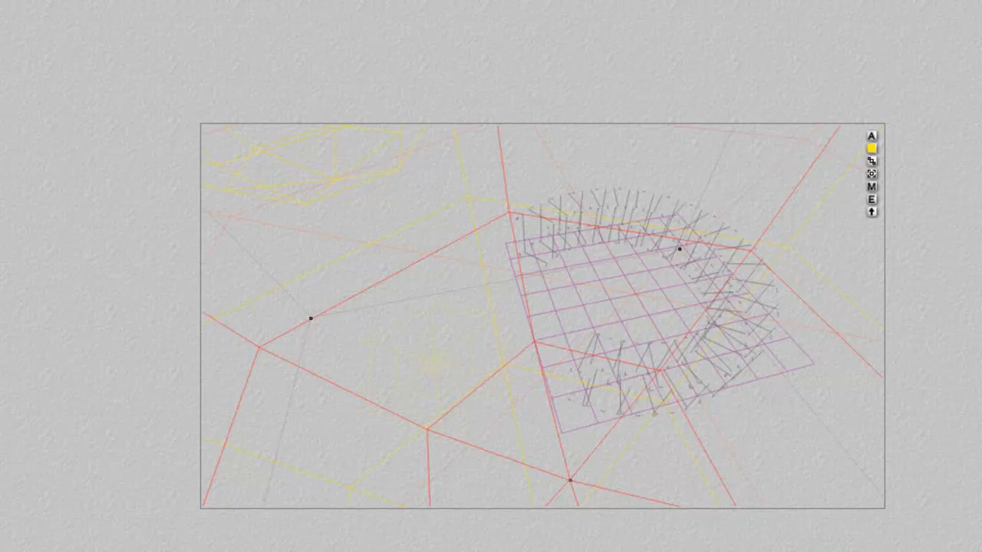
Step: Check the HDRI backdrop's yaw in the sky settings and render the bronze arc with the light's new gel
key("ctrl+r")
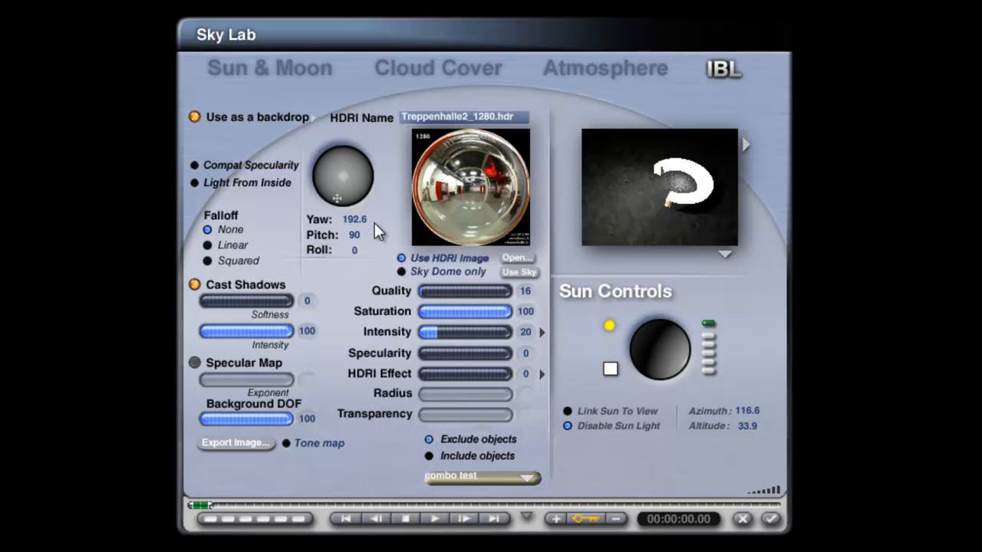
left_click(771, 520)
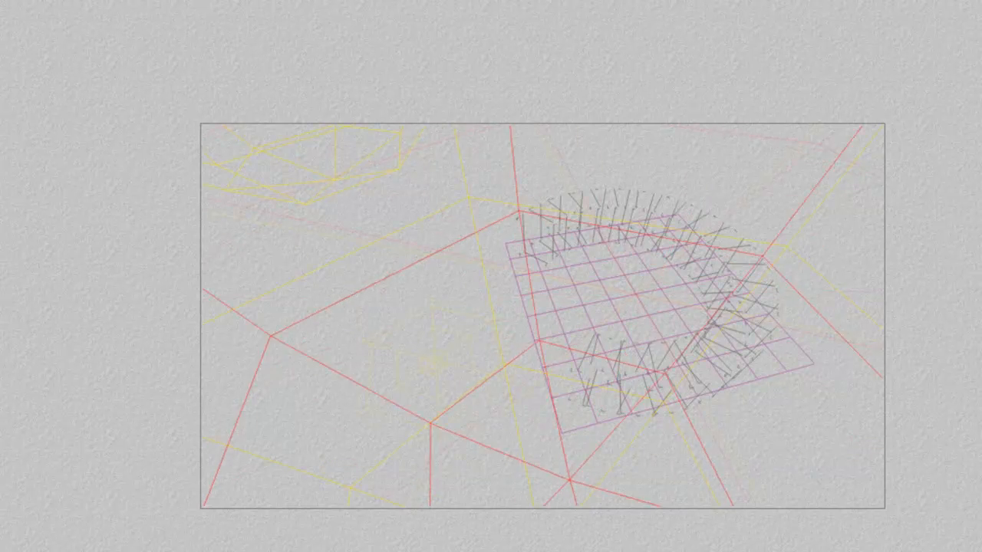
key("ctrl+r")
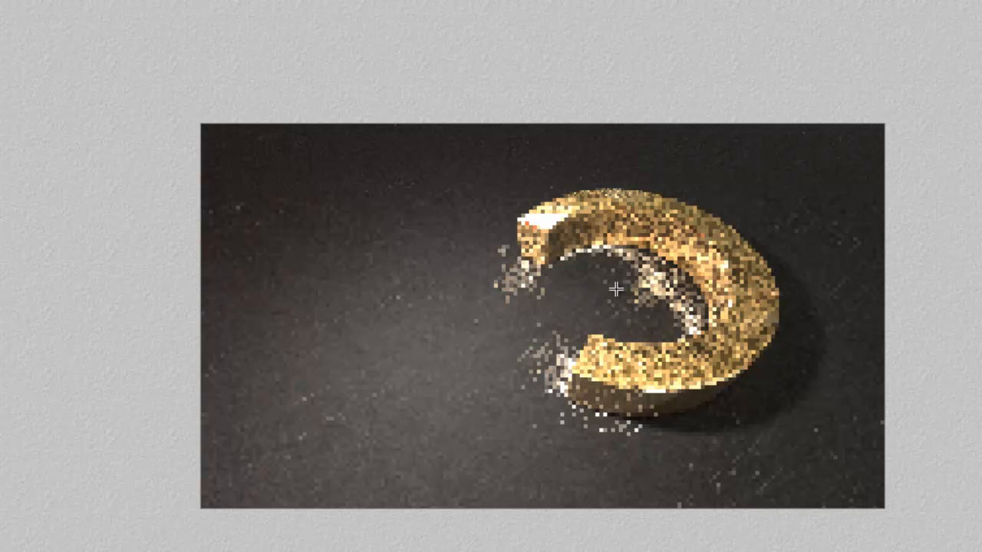
key("Escape")
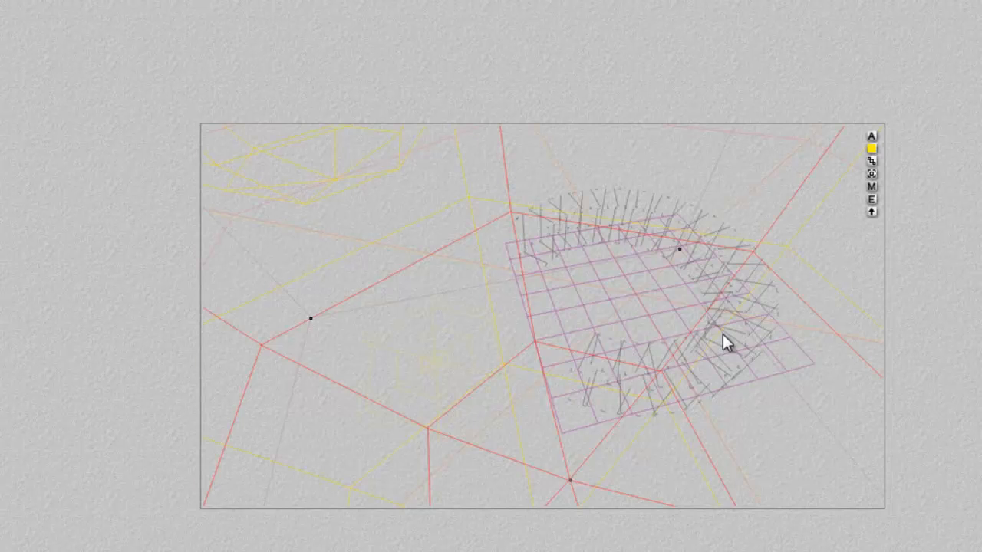
Step: Select the bronze arc, set its material's Diffusion to 25 and render the scene again
right_click(759, 308)
left_click(794, 321)
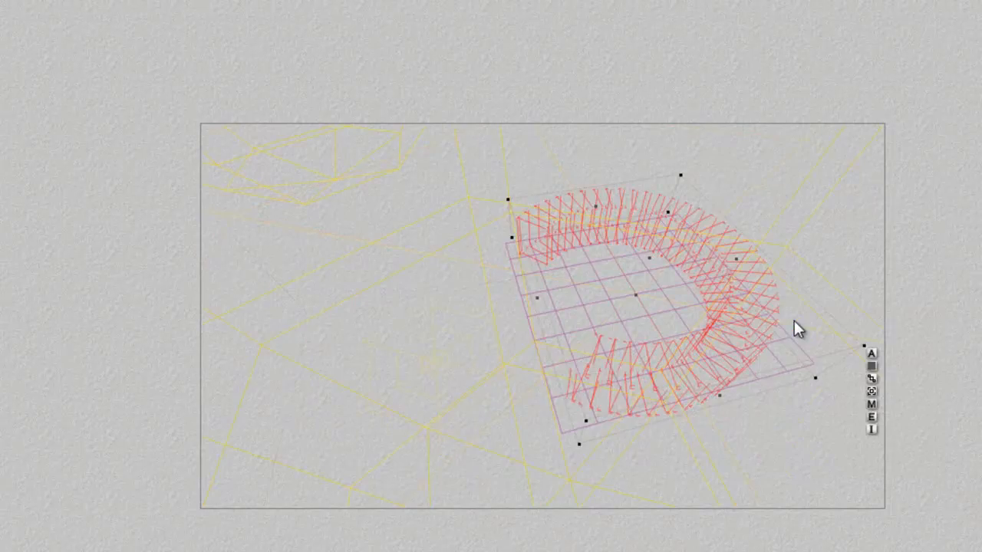
left_click(872, 402)
left_click(352, 275)
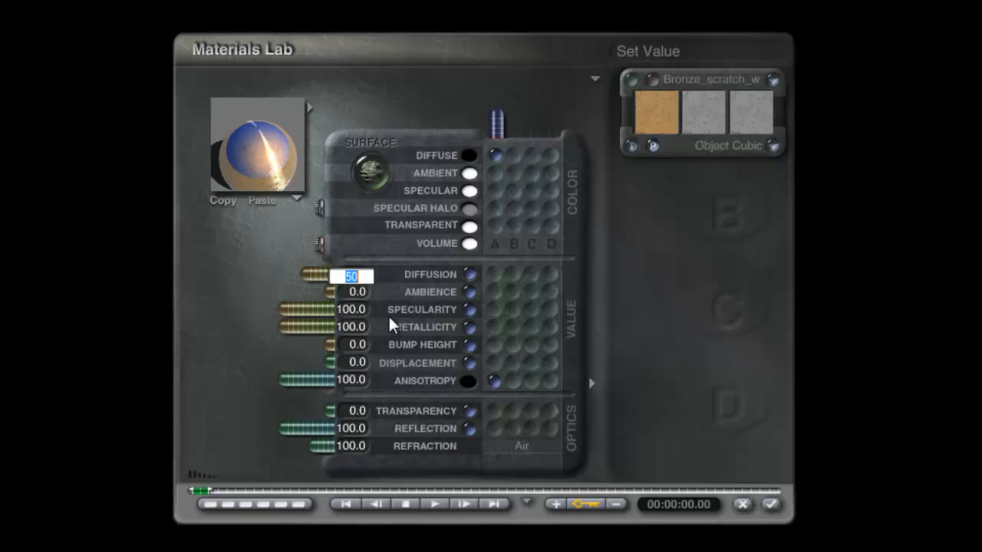
type("25")
key("Return")
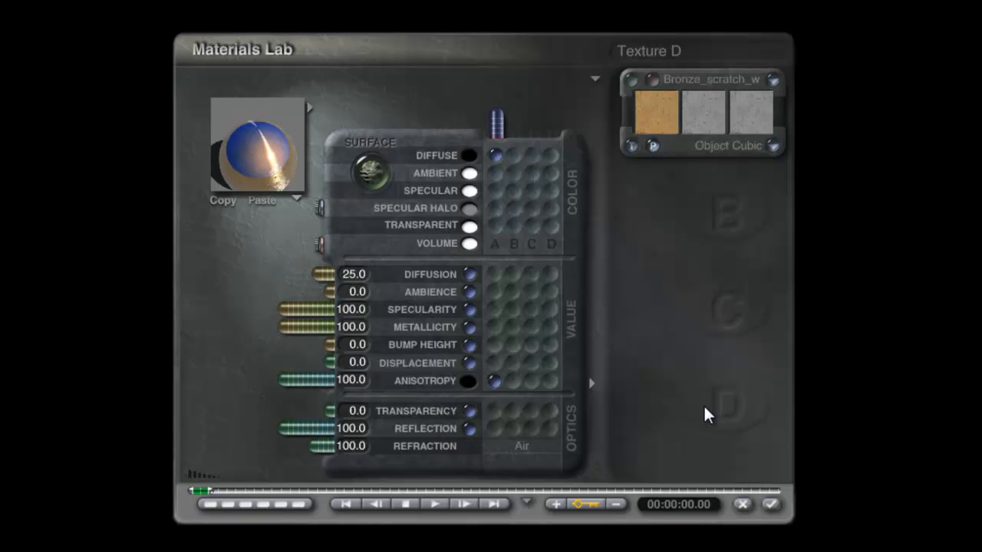
left_click(771, 506)
key("ctrl+r")
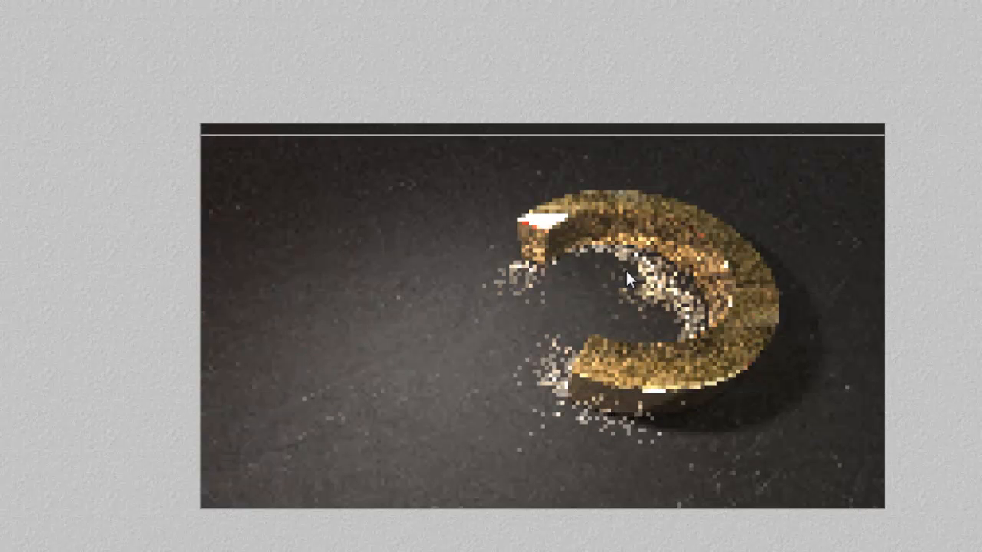
Step: Stop the render, deselect the bronze arc and reframe the camera closer to it
key("Escape")
scroll(581, 296, "up", 4)
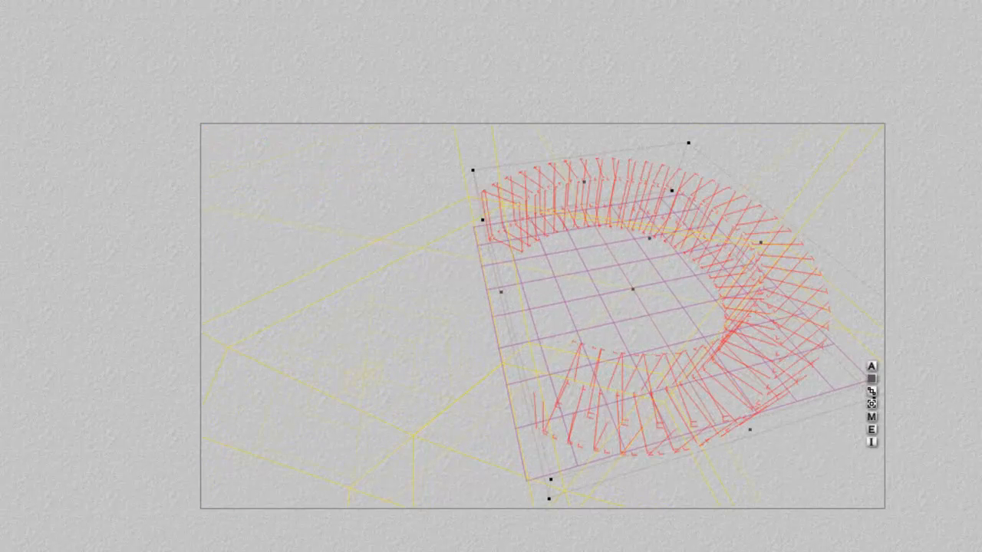
key("ctrl+z")
key("Delete")
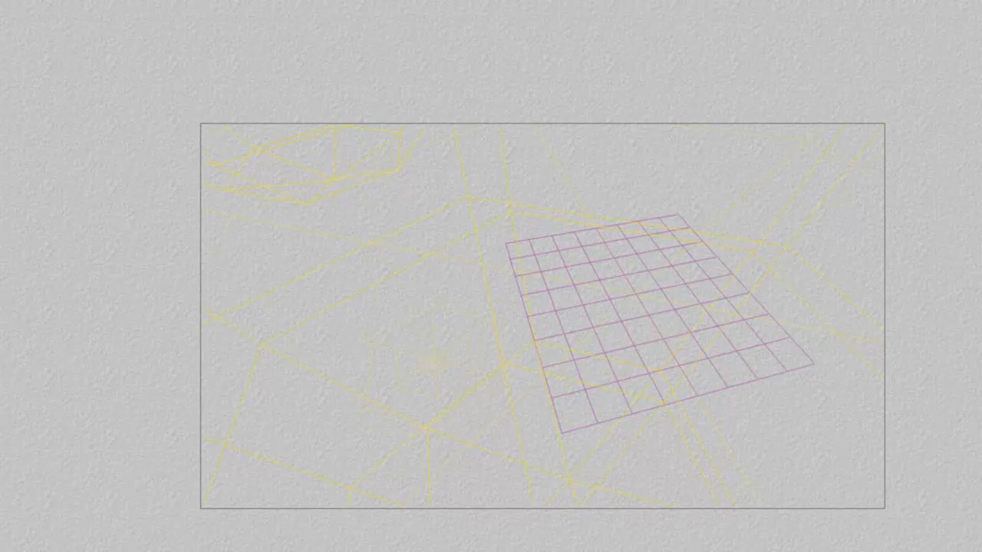
scroll(542, 316, "up", 3)
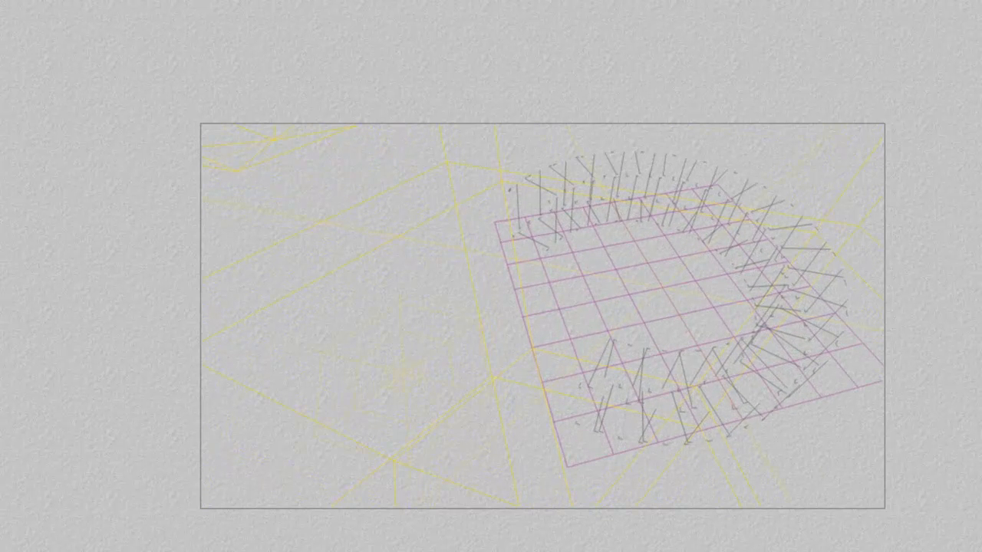
Step: Render the reframed view and fine-tune the HDRI backdrop's rotation in the image-based lighting settings
key("ctrl+r")
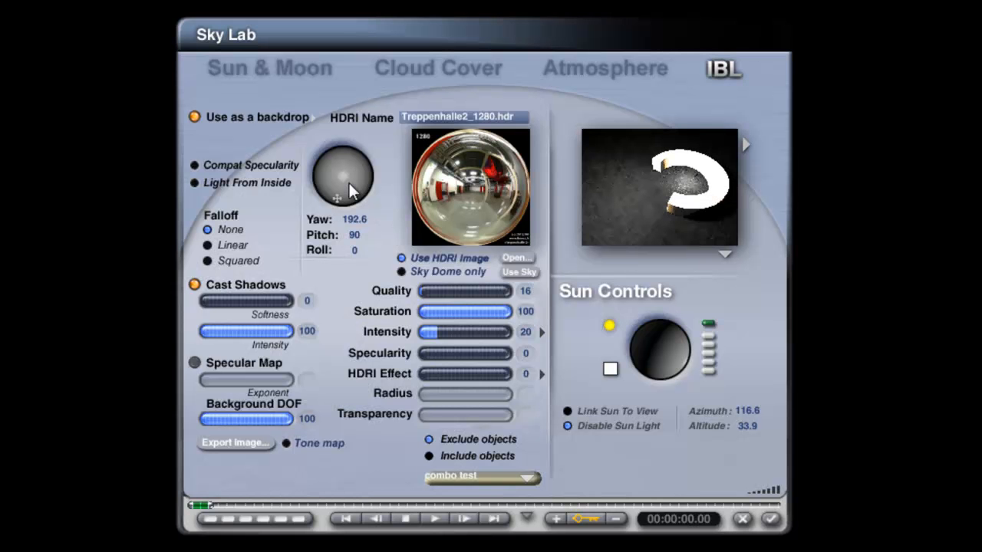
left_click_drag(349, 182, 350, 183)
left_click(771, 522)
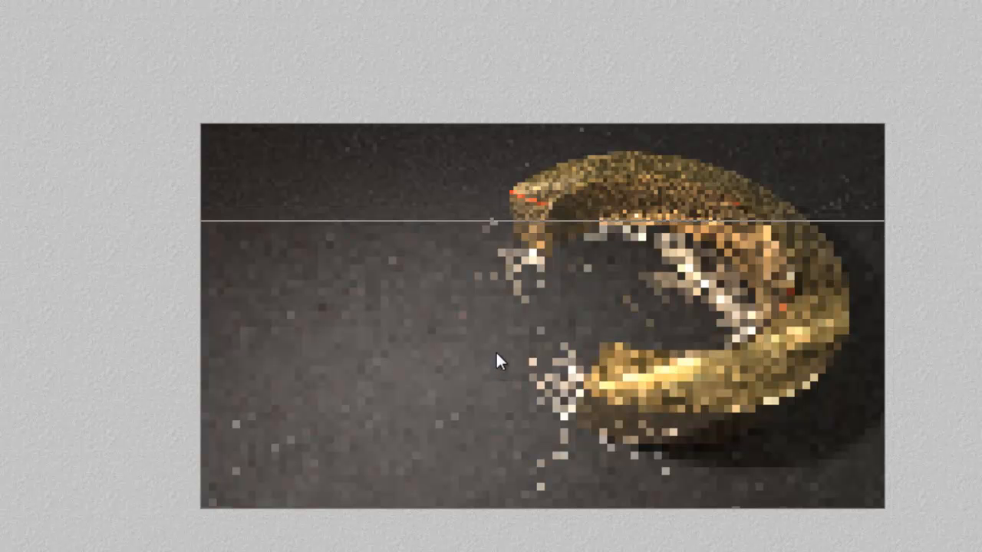
Step: Create a sphere in the top view, place it beside the arc's open end nearest the camera and return to the camera view
key("Escape")
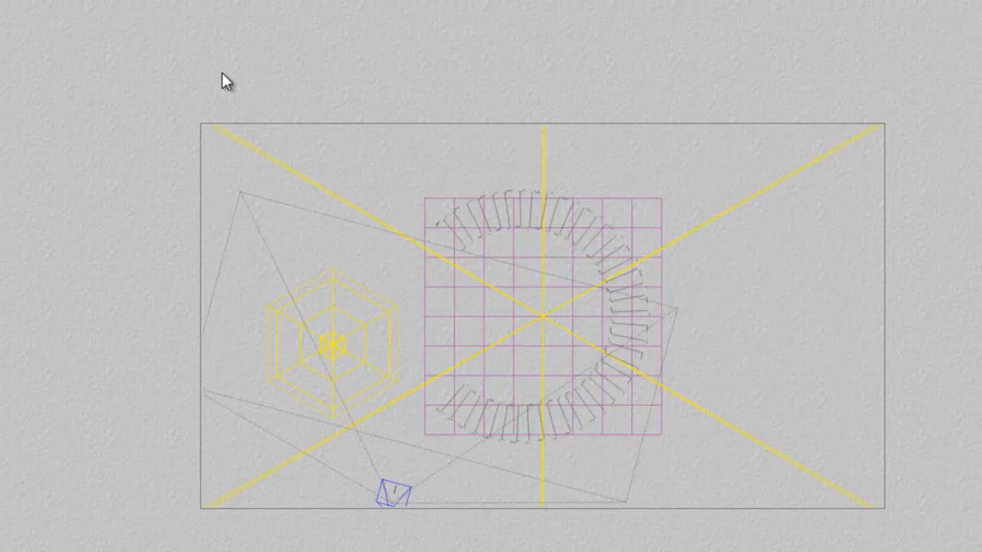
left_click(135, 40)
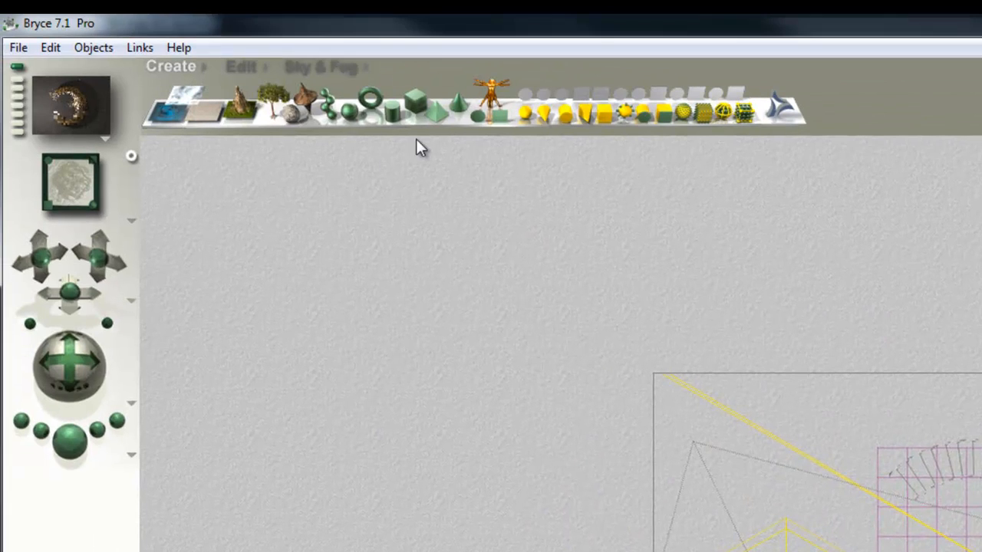
left_click(352, 112)
left_click_drag(577, 301, 430, 345)
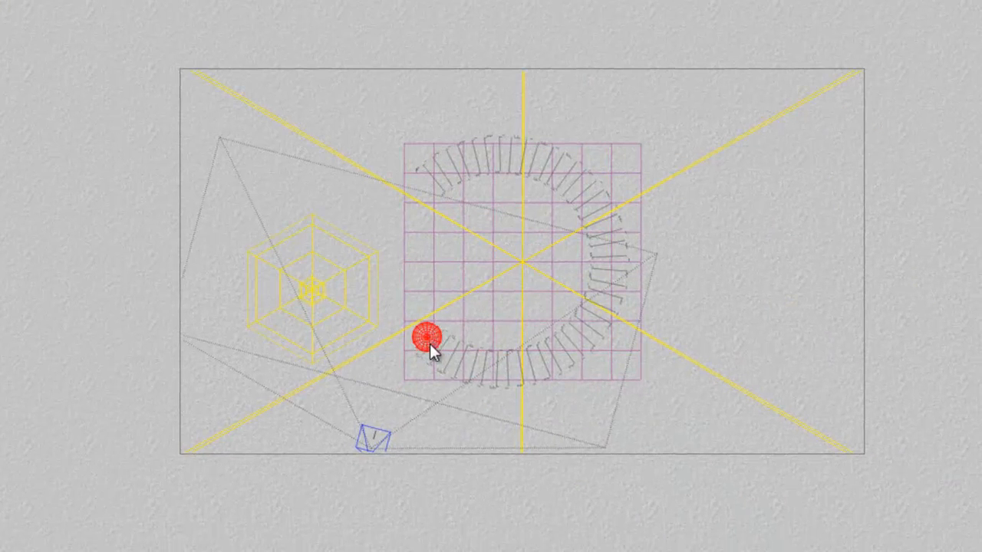
key("1")
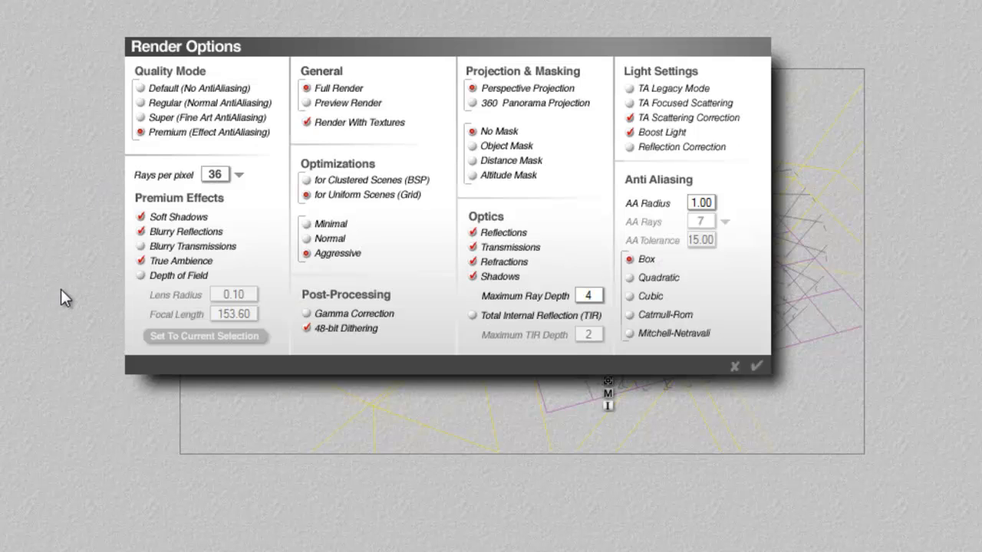
Step: Enable Depth of Field for the render, take the focal length from the selected sphere and set the lens radius to 0.05
left_click(140, 277)
left_click(208, 336)
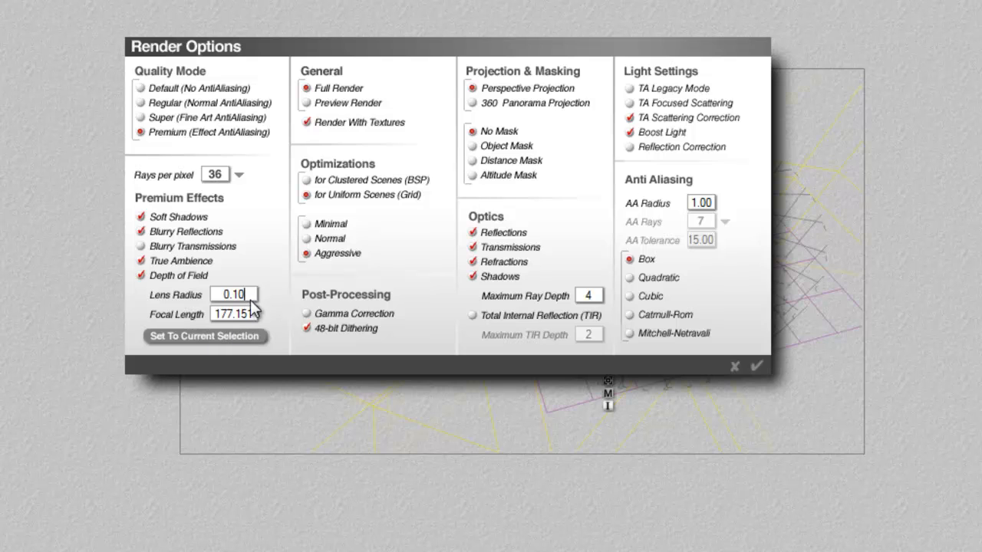
key("BackSpace")
key("BackSpace")
key("BackSpace")
type(".0")
key("BackSpace")
type("5")
type("05")
key("Return")
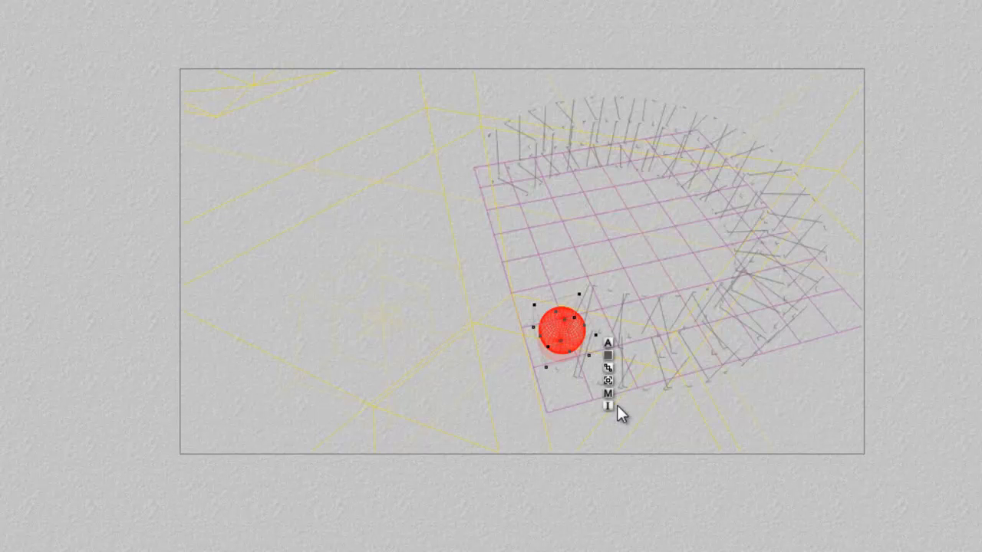
Step: Delete the focus sphere and test-render small areas over the arc's far end, its back rim and the empty ground behind
key("Delete")
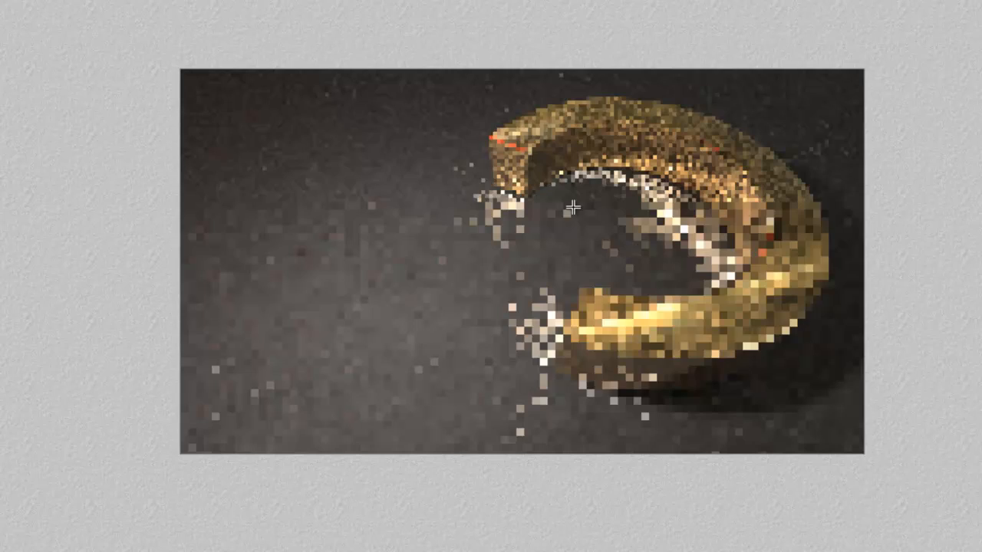
left_click_drag(463, 111, 555, 206)
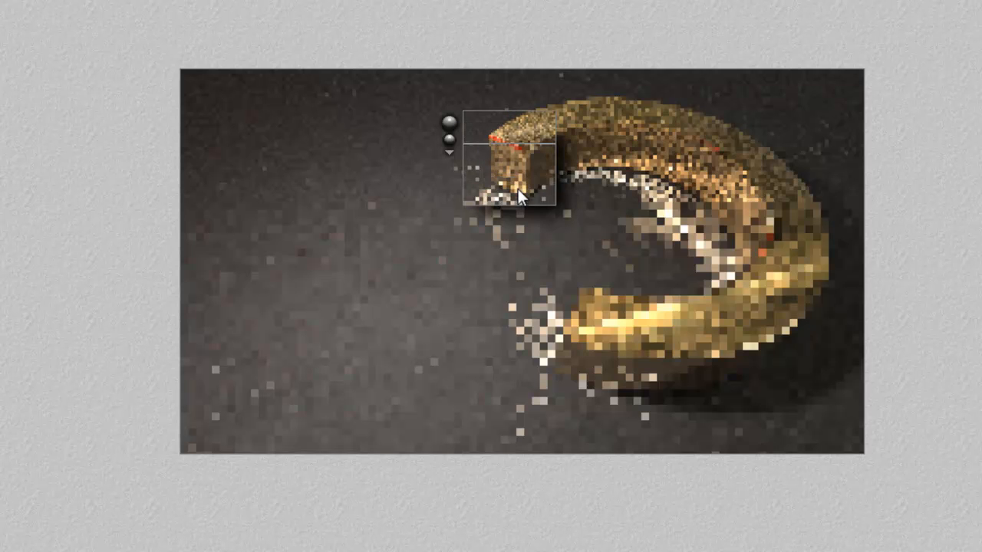
left_click_drag(759, 150, 670, 85)
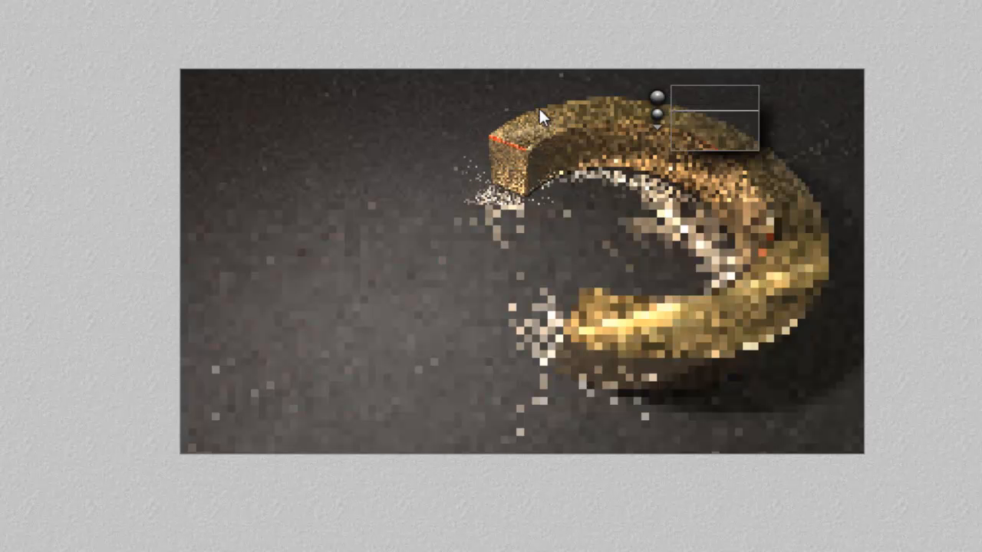
left_click_drag(434, 131, 338, 79)
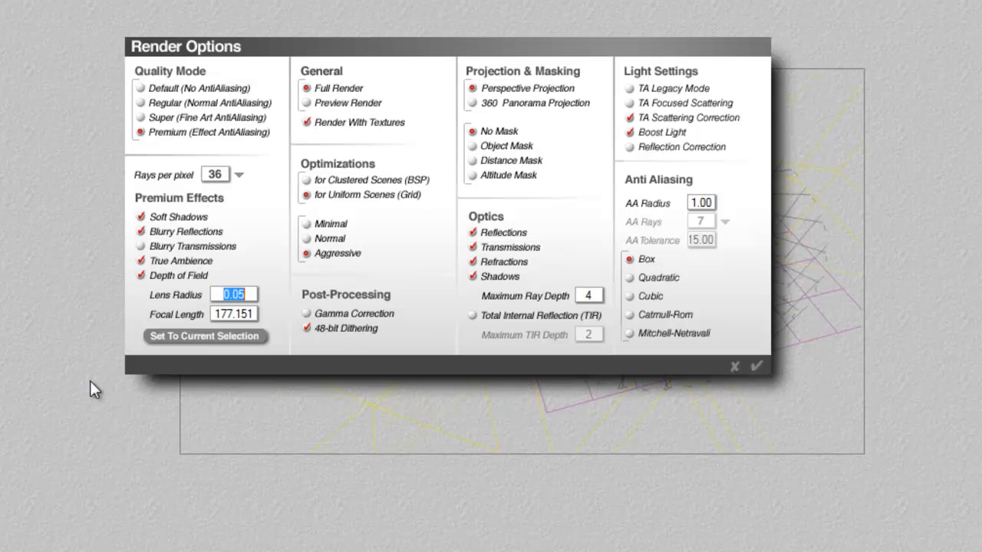
Step: Re-enter 0.05 as the lens radius and test-render a small area at the arc's far end
type("0.05")
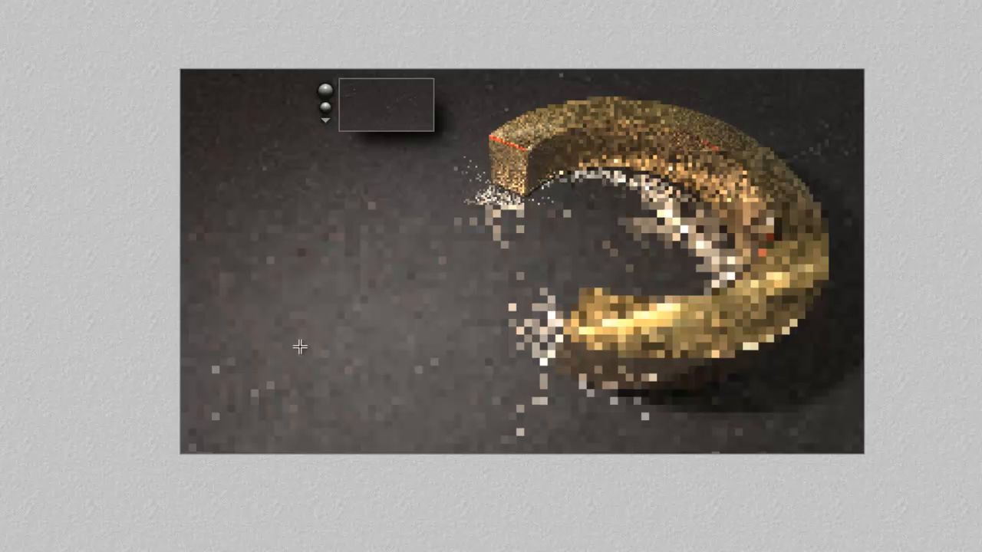
left_click(464, 138)
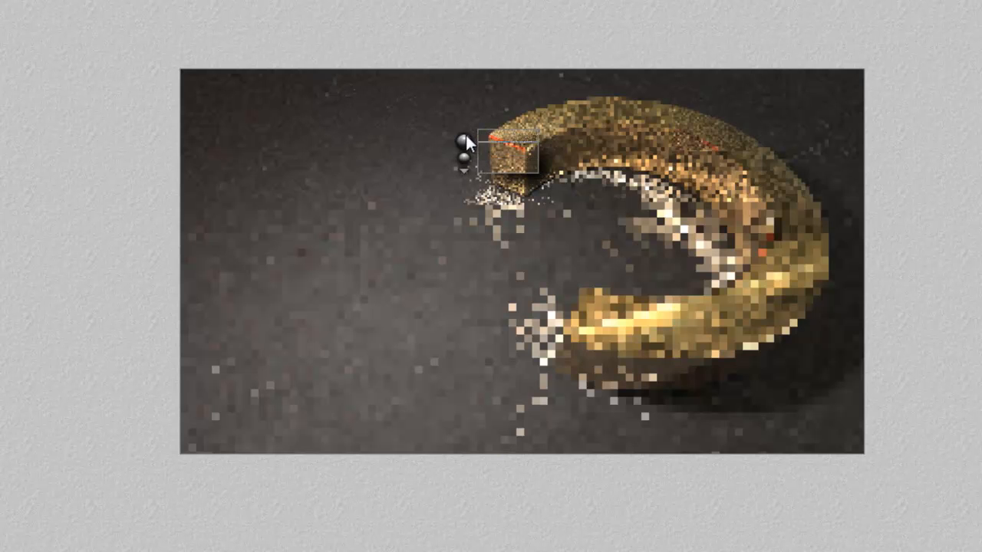
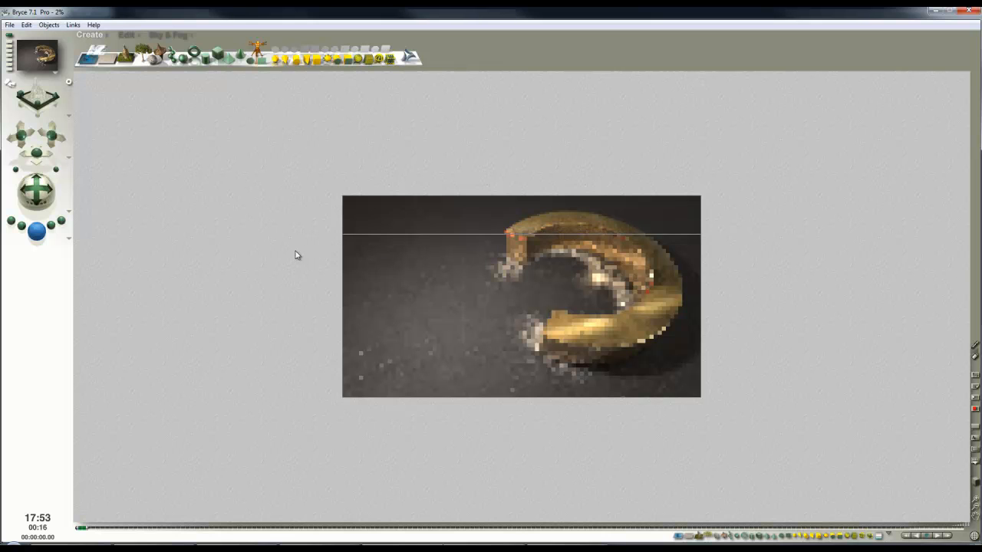
Step: Stop the render, rotate the camera view slightly and render the scene again
key("Escape")
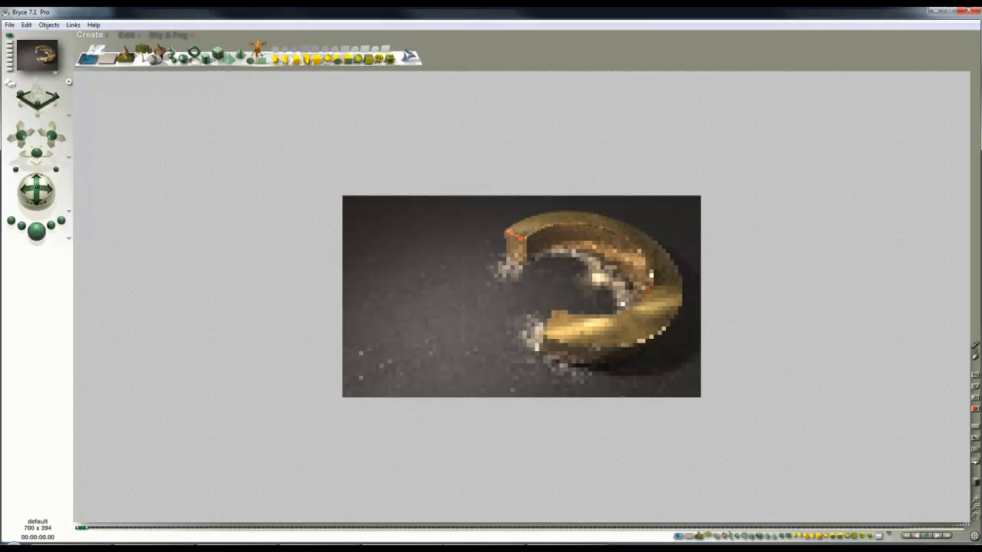
left_click_drag(36, 189, 32, 197)
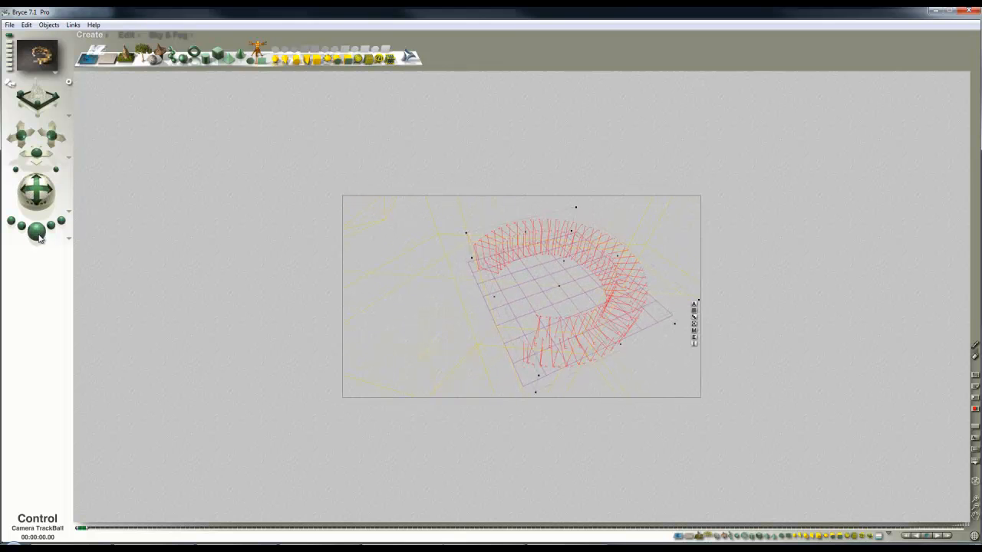
left_click(37, 234)
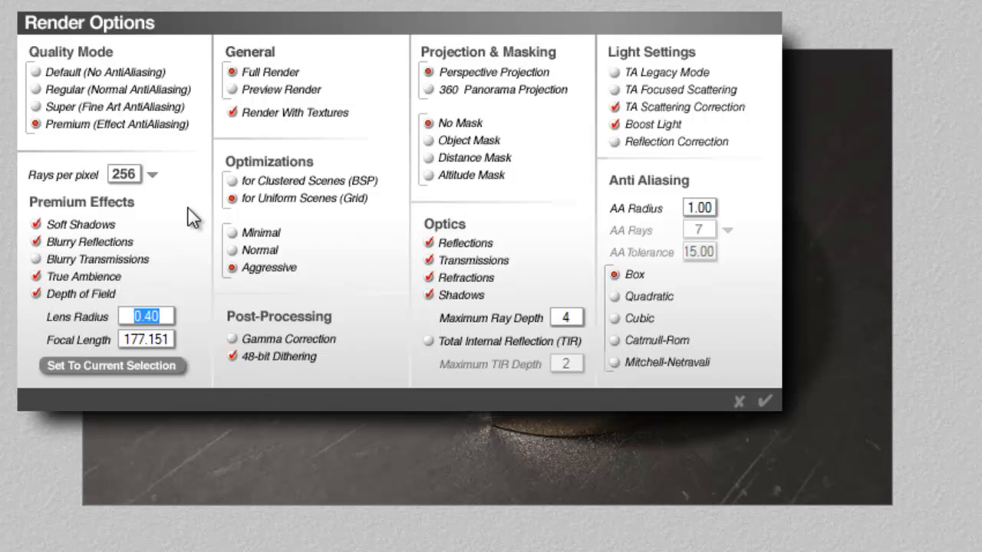
Step: Accept the render options with 256 rays per pixel and render the scene at the 1 : 2.00 resolution of 1400 x 788
left_click(765, 400)
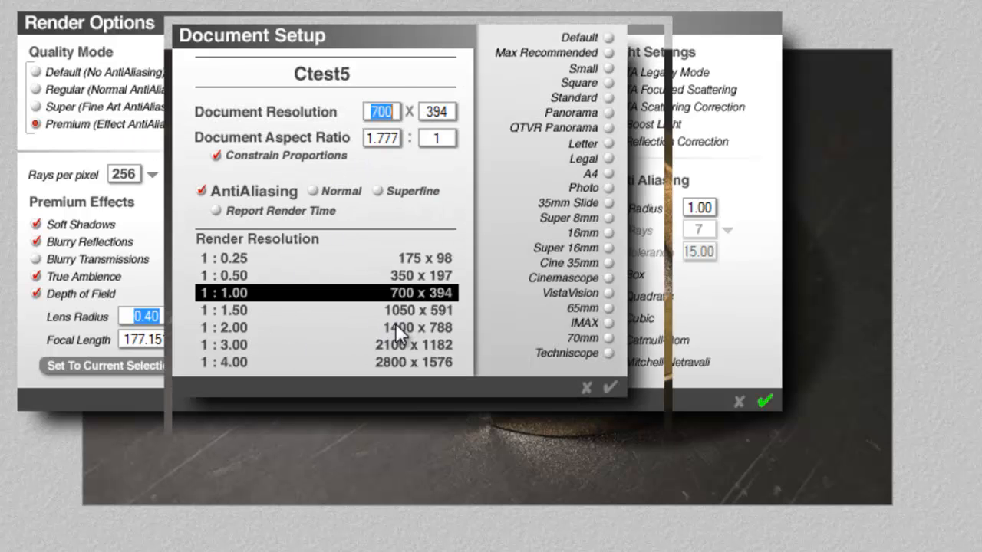
left_click(237, 327)
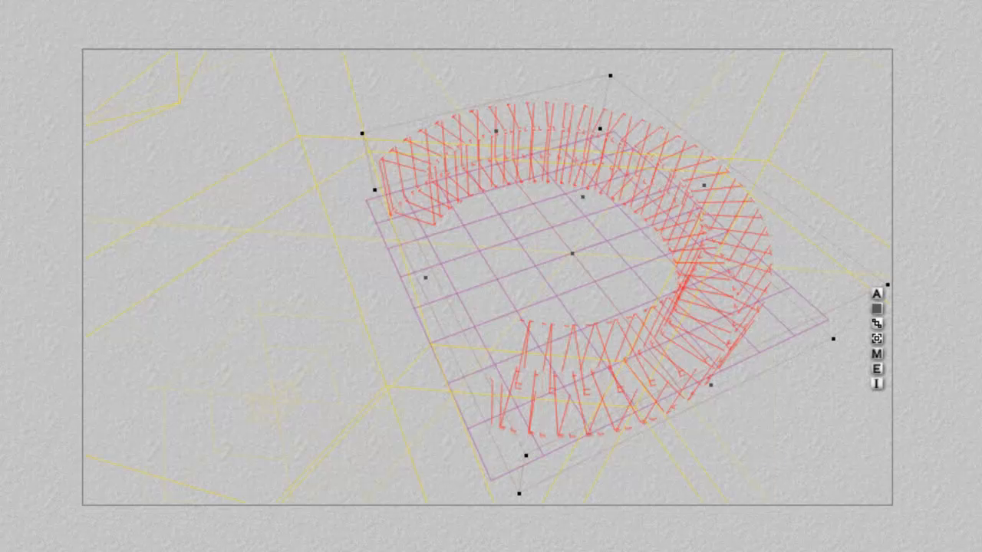
left_click(36, 232)
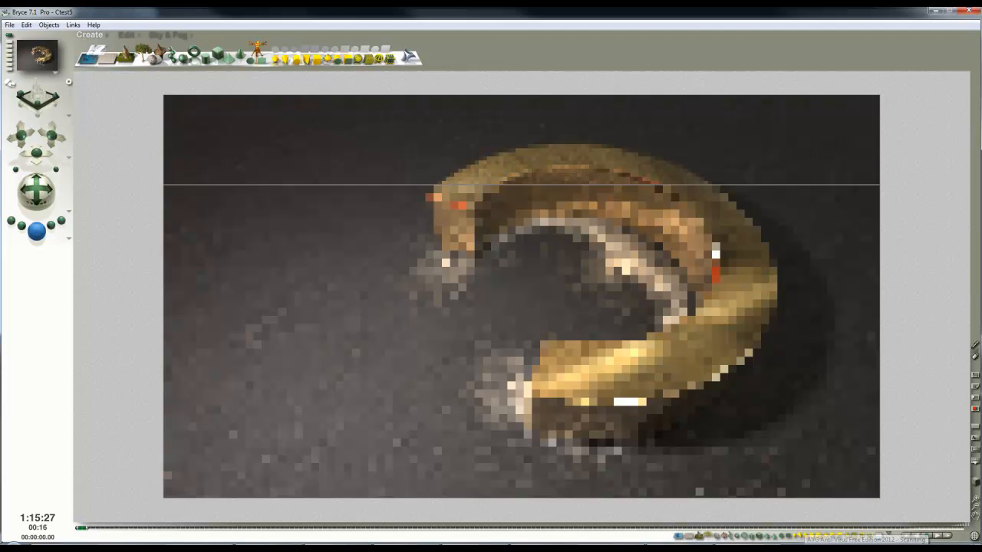
Step: Open the options for the scheduled scan among AVG's running scans while the render continues
right_click(802, 546)
mouse_move(787, 511)
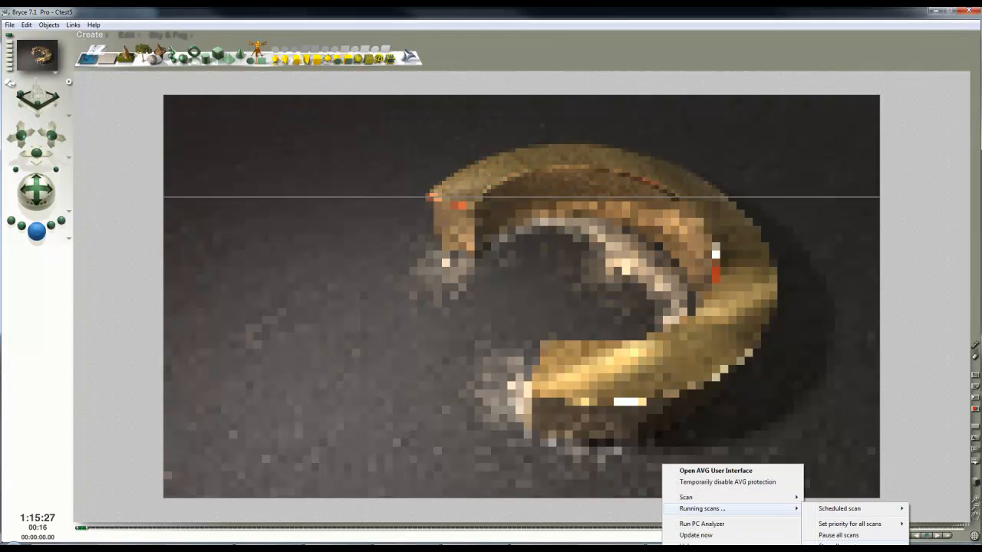
left_click(834, 508)
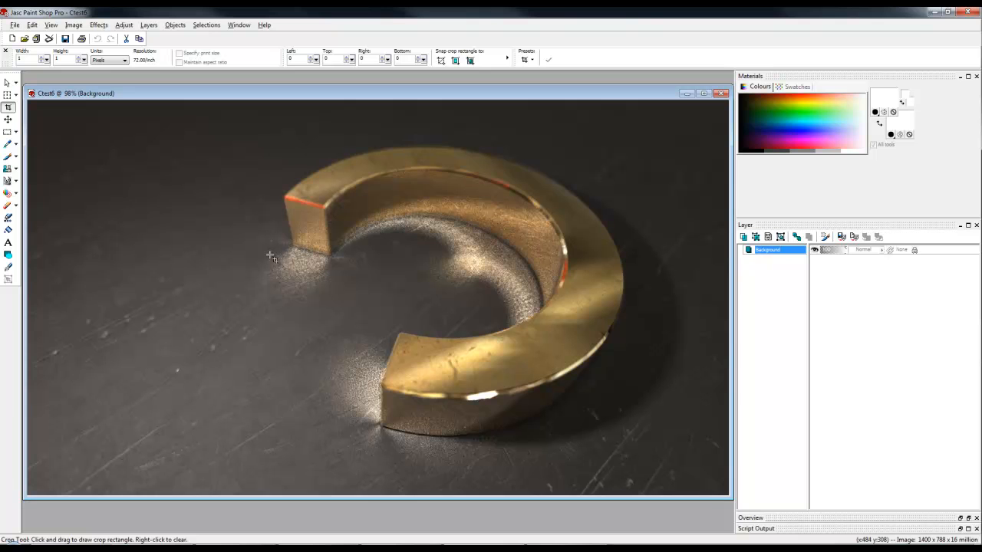
Step: Switch to Paint Shop Pro and examine the Ctest6 render's caustics, depth-of-field blur and edge highlights on the arc up close
scroll(322, 222, "up", 4)
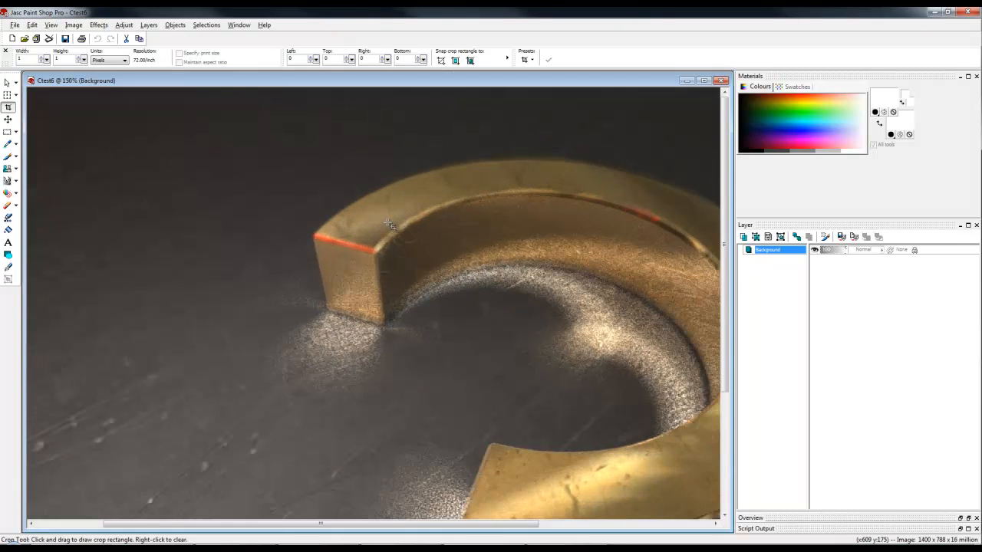
scroll(440, 304, "down", 2)
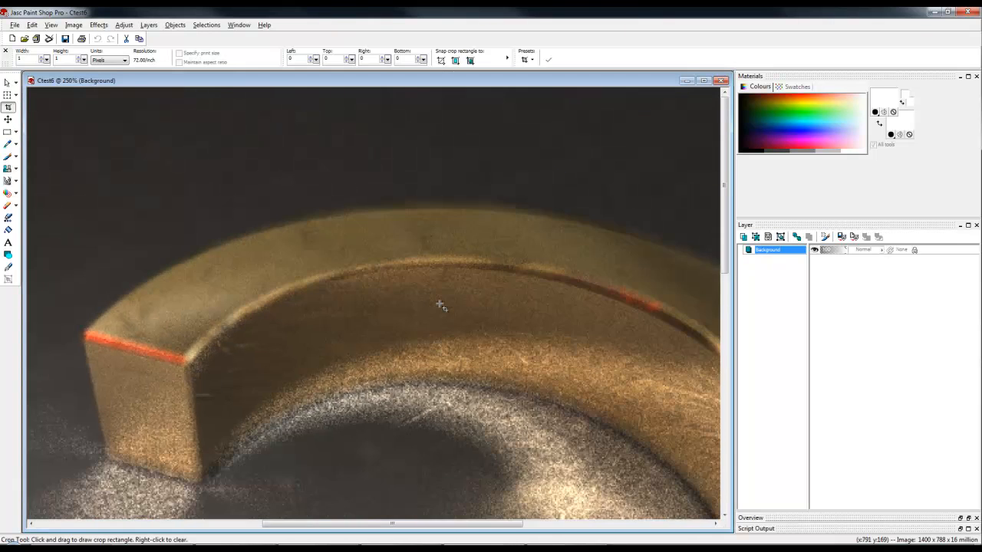
scroll(226, 316, "up", 1)
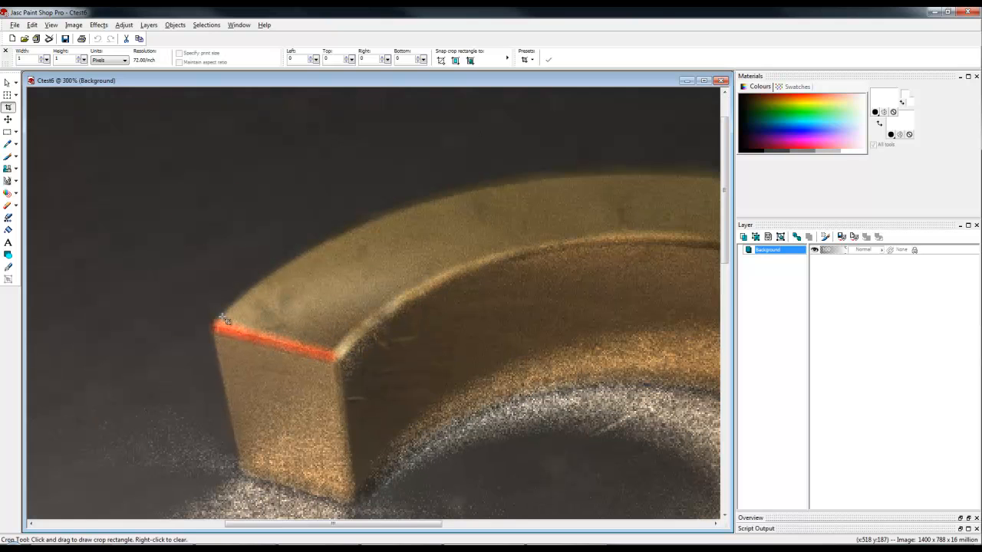
scroll(330, 332, "up", 1)
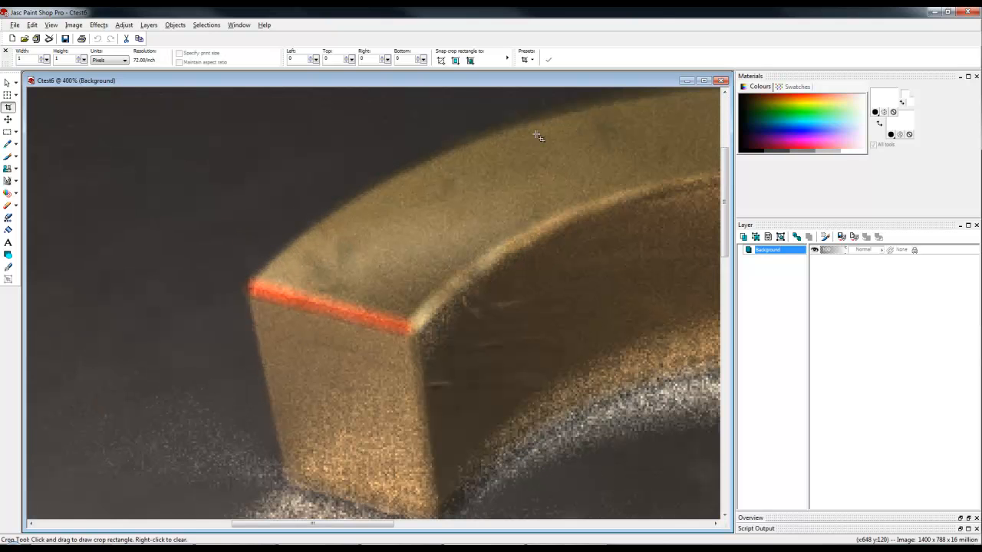
scroll(538, 135, "down", 2)
scroll(361, 230, "up", 1)
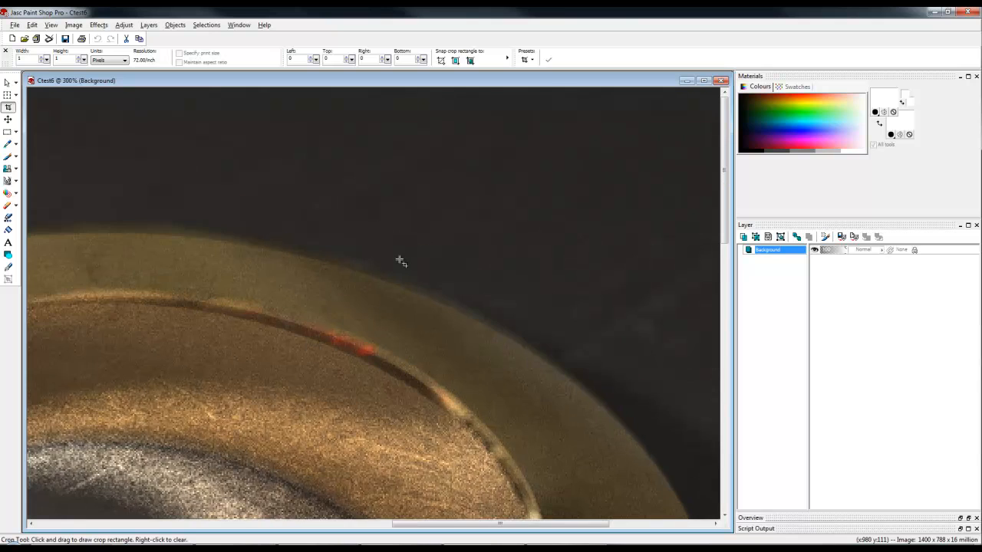
scroll(379, 278, "up", 1)
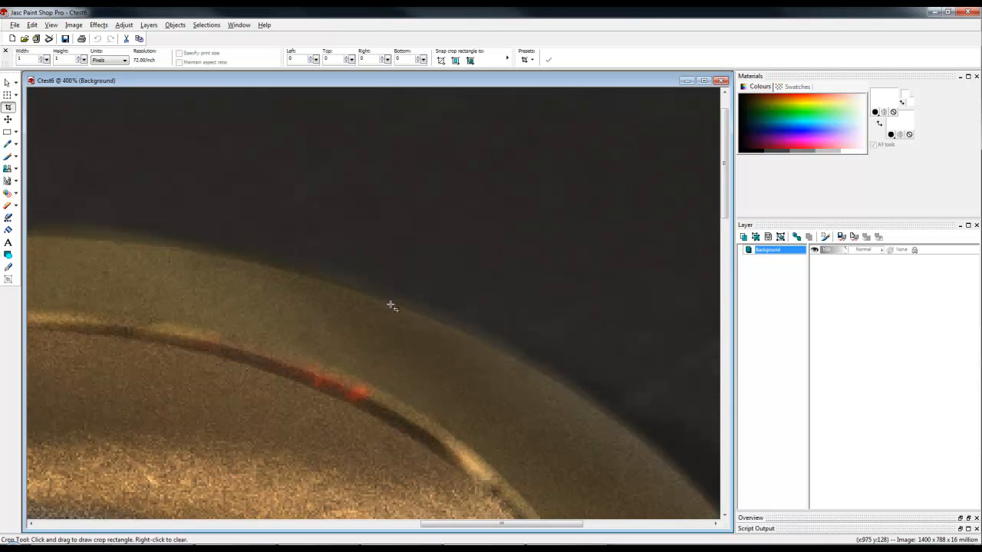
scroll(281, 267, "down", 5)
scroll(416, 312, "up", 1)
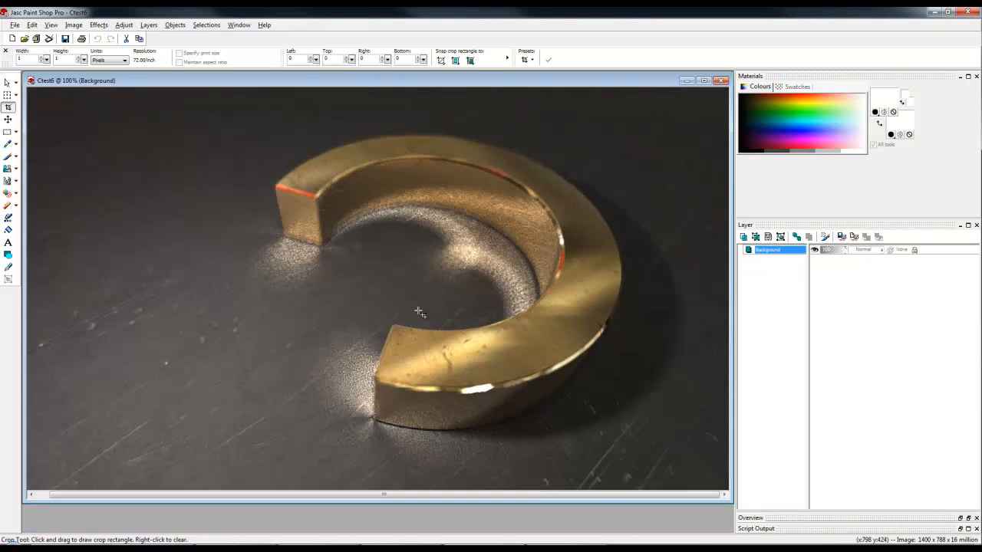
scroll(415, 361, "up", 1)
scroll(415, 361, "up", 1)
scroll(456, 312, "up", 2)
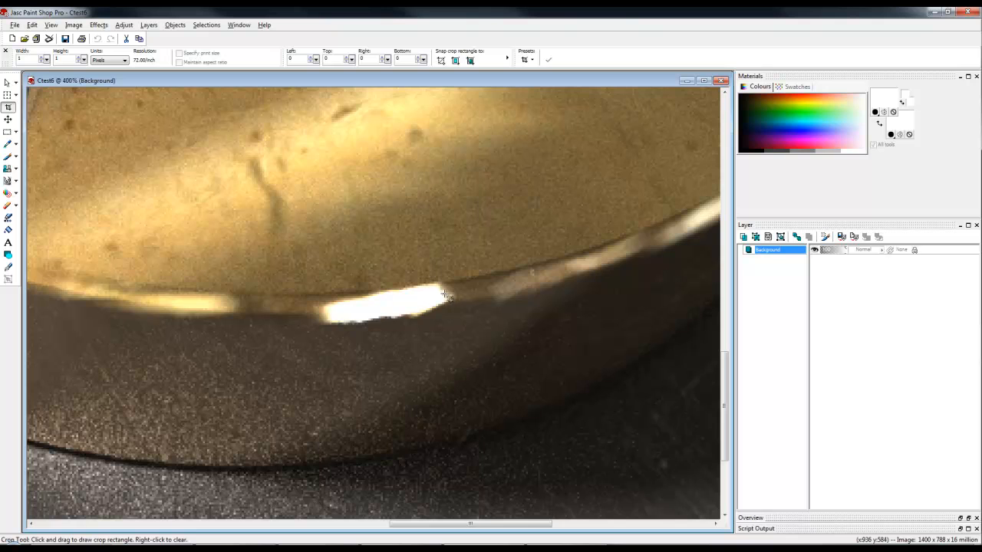
scroll(458, 286, "down", 4)
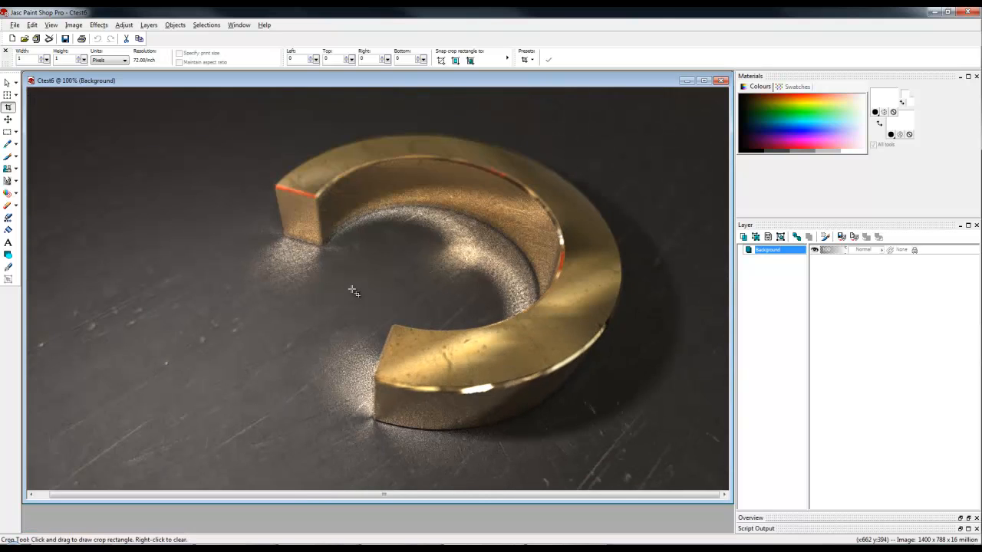
Step: Examine the red highlights on the arc's bevelled edges and the depth-of-field blur along its far rim up close
scroll(333, 266, "up", 3)
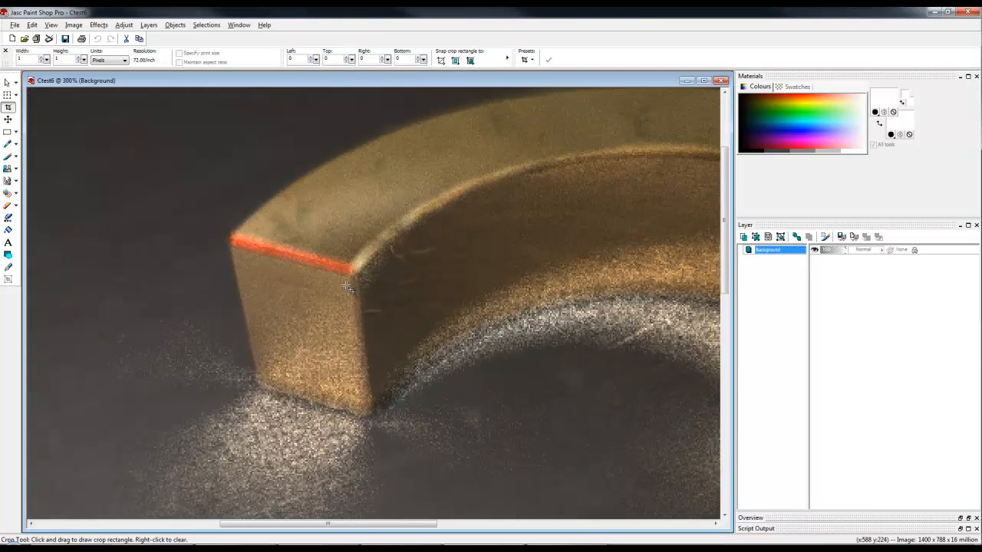
scroll(369, 307, "up", 3)
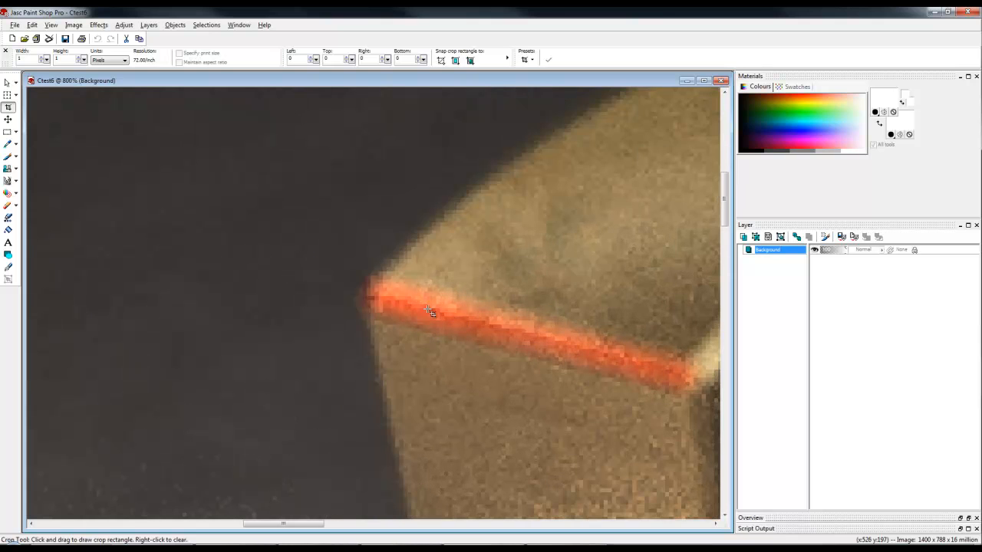
scroll(430, 310, "down", 5)
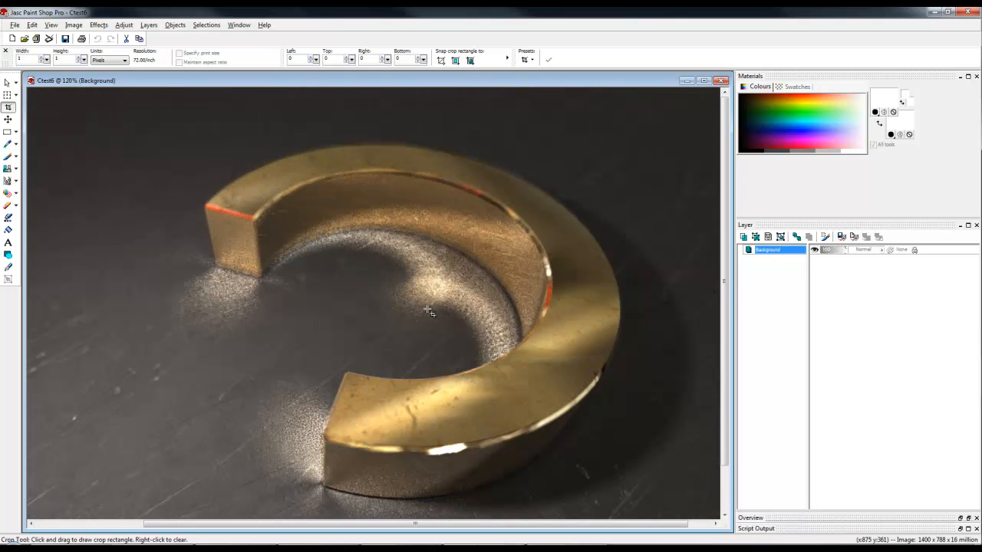
scroll(491, 238, "up", 4)
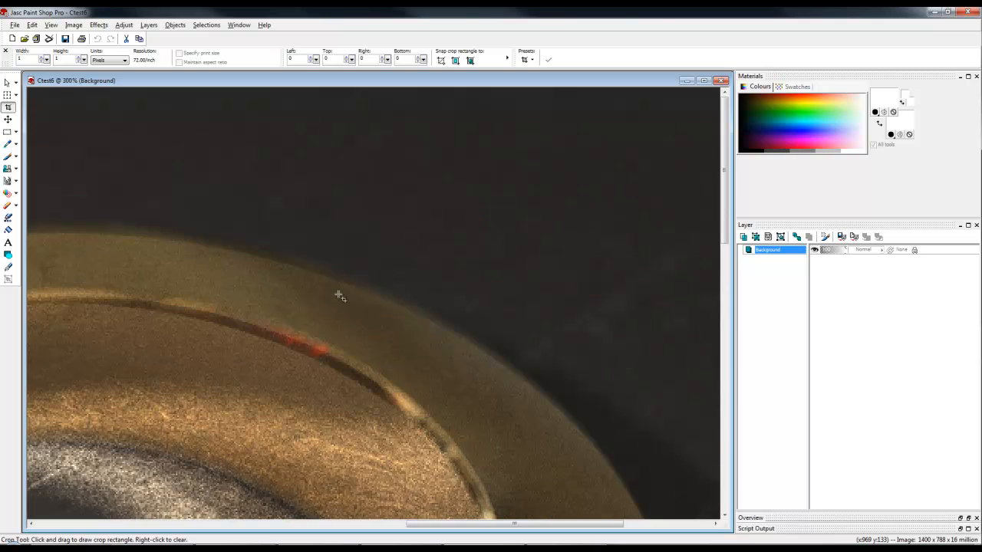
scroll(349, 308, "up", 2)
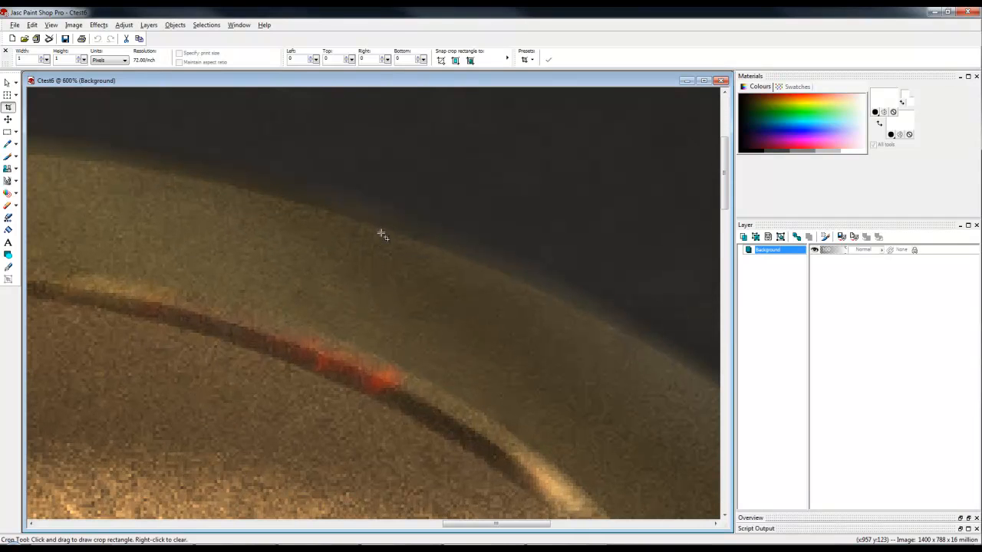
scroll(303, 208, "down", 2)
scroll(322, 290, "down", 3)
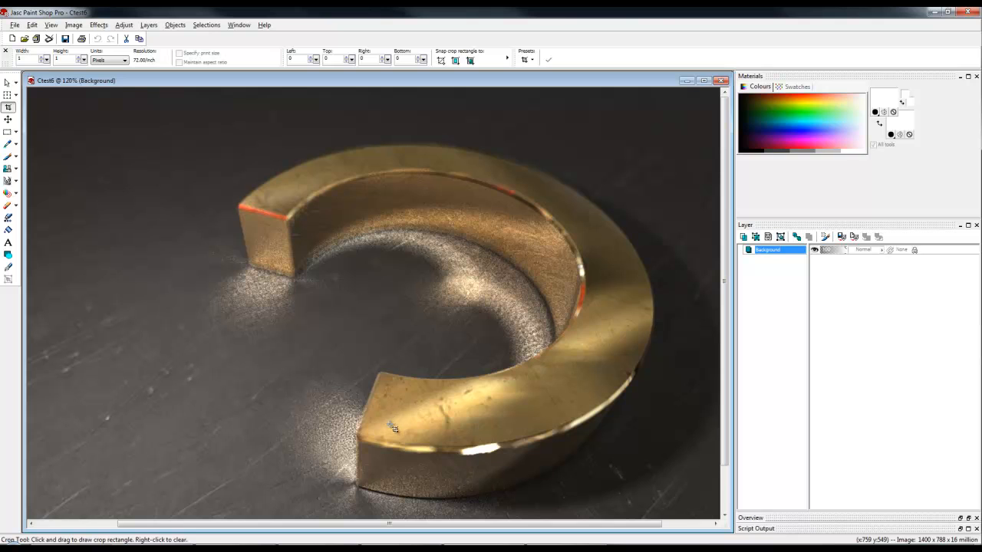
scroll(413, 170, "up", 2)
scroll(413, 170, "up", 2)
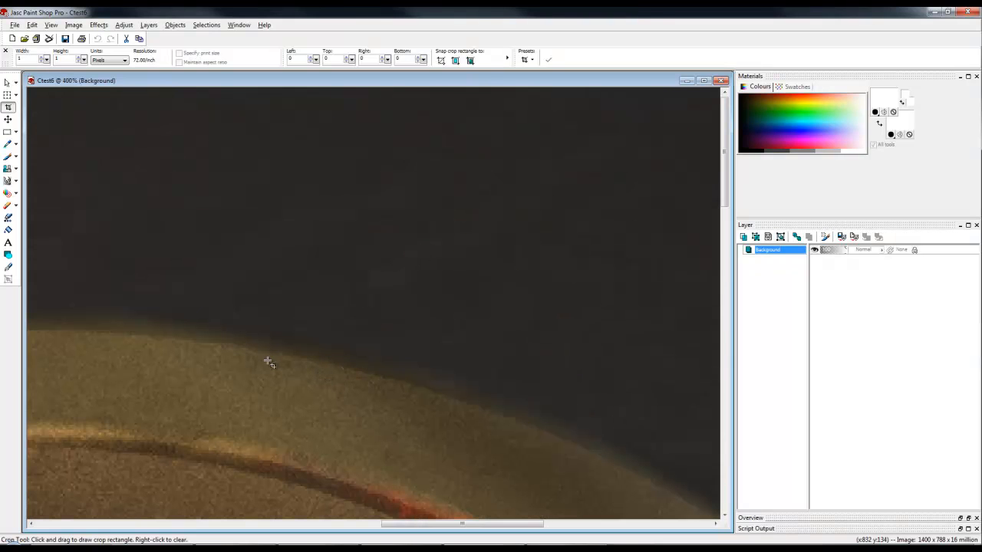
scroll(288, 357, "down", 2)
scroll(329, 345, "up", 1)
scroll(533, 311, "down", 4)
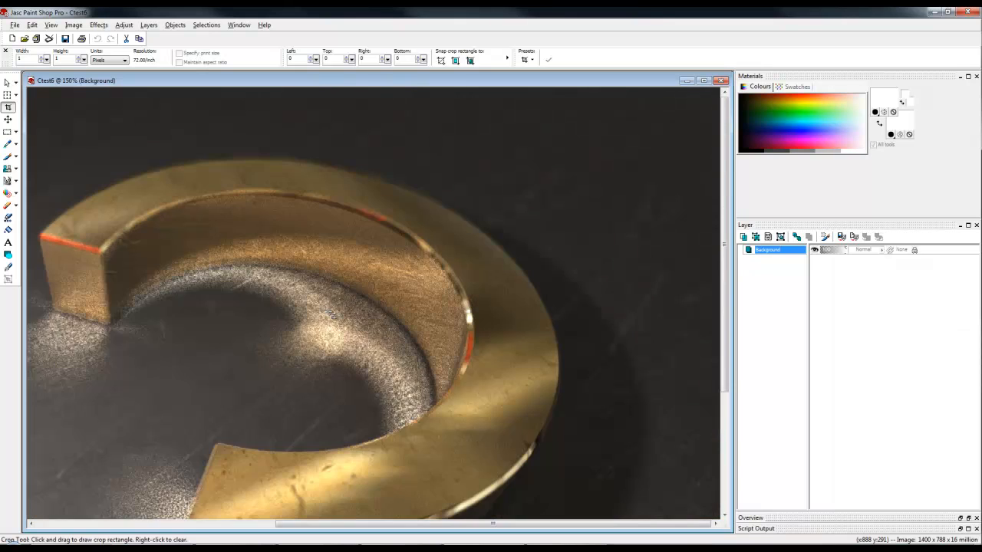
scroll(328, 312, "down", 1)
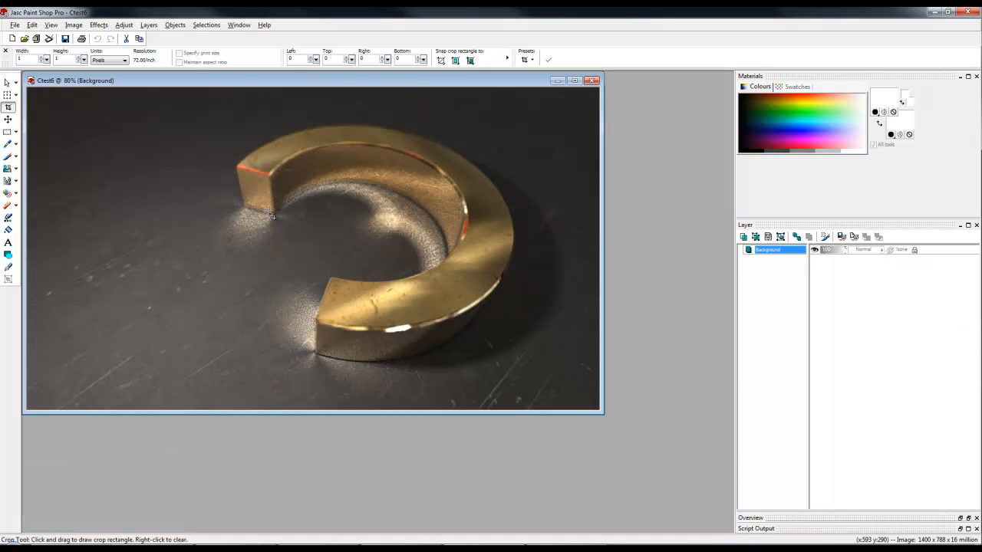
Step: Resize the Ctest6 image to 700 x 394 pixels with Weighted Average resampling and a locked aspect ratio, and view it at 100%
left_click_drag(249, 83, 300, 122)
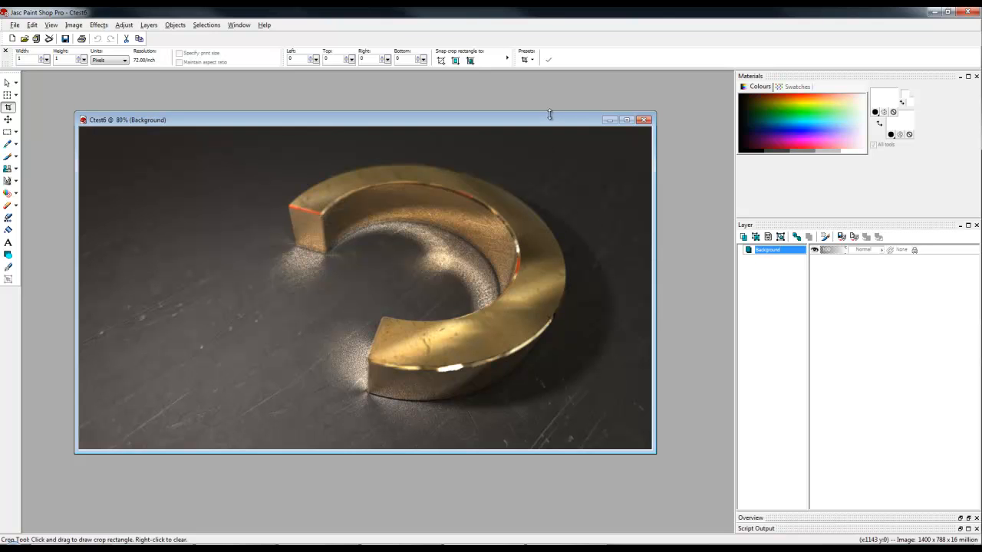
left_click(74, 25)
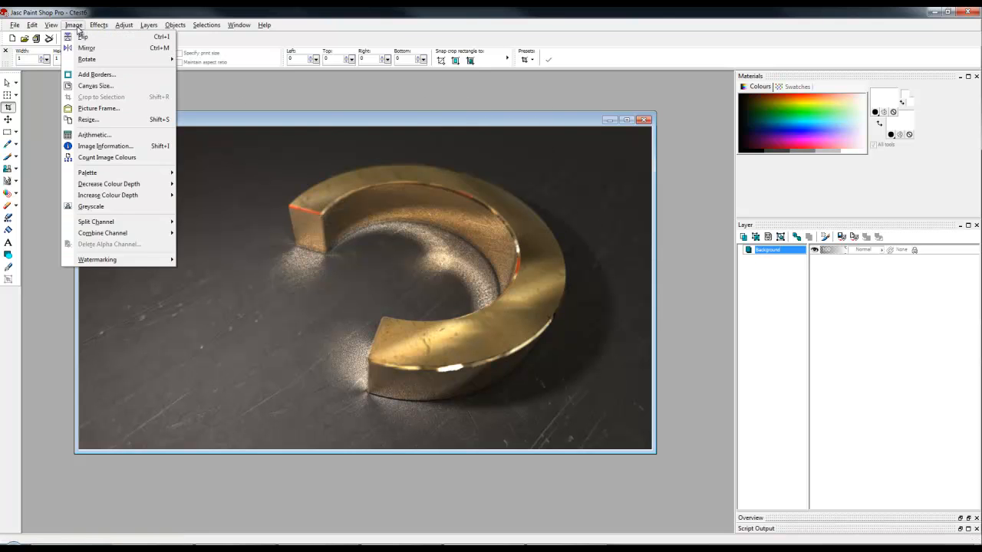
left_click(92, 111)
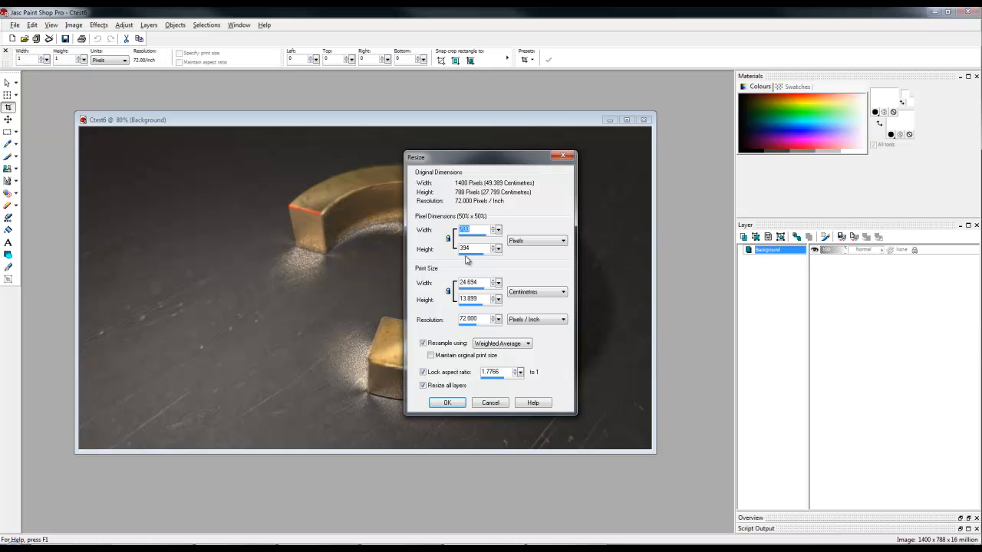
left_click(447, 403)
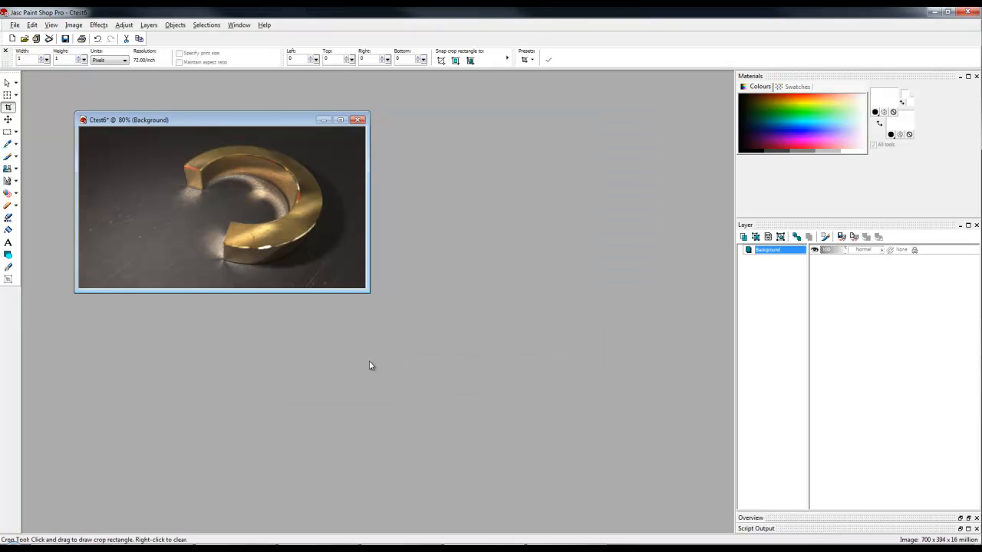
left_click_drag(358, 125, 471, 165)
scroll(471, 175, "down", 1)
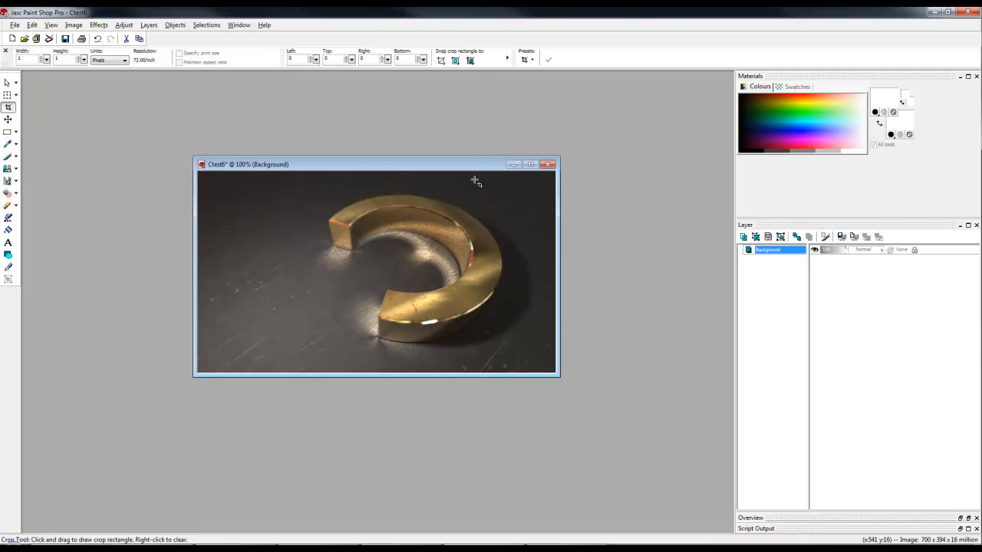